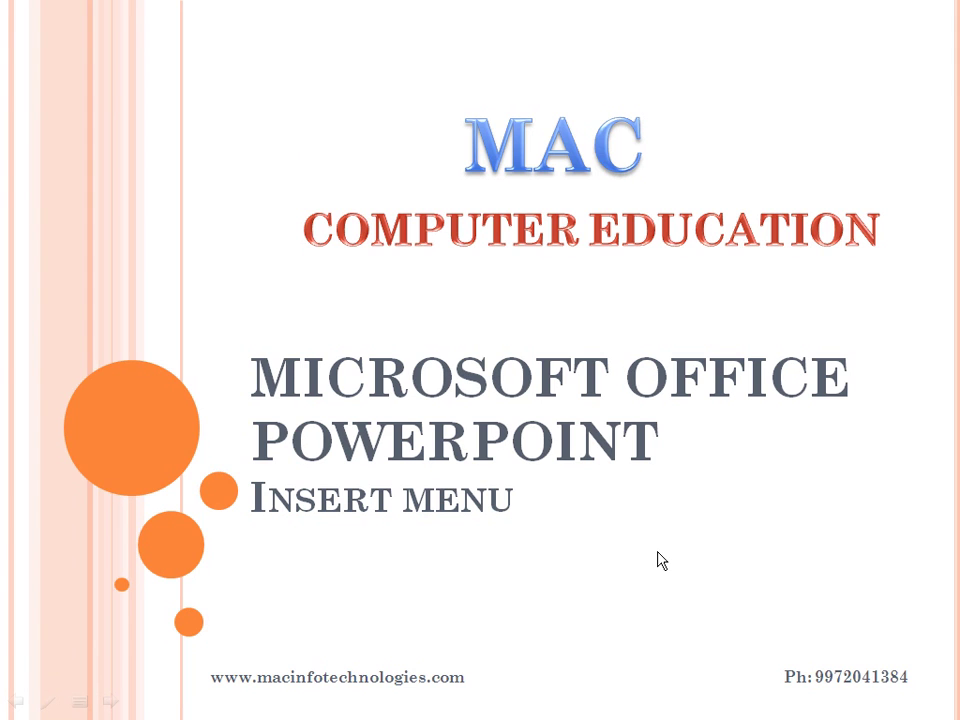
- Exit the PowerPoint title slide show to get back to the Windows desktop
key(Escape)
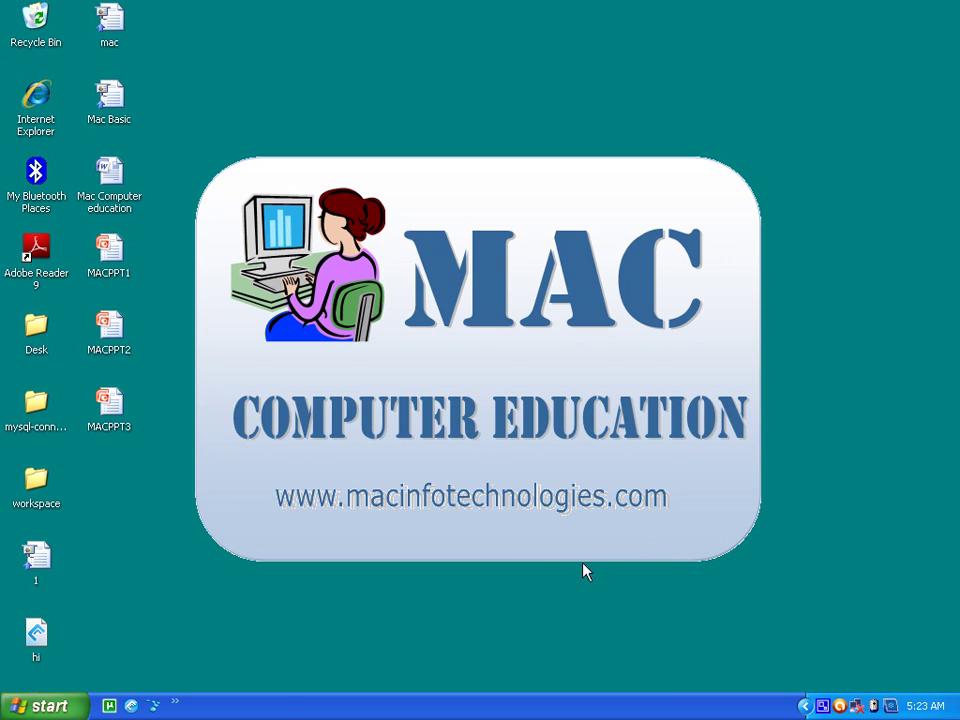
click(55, 705)
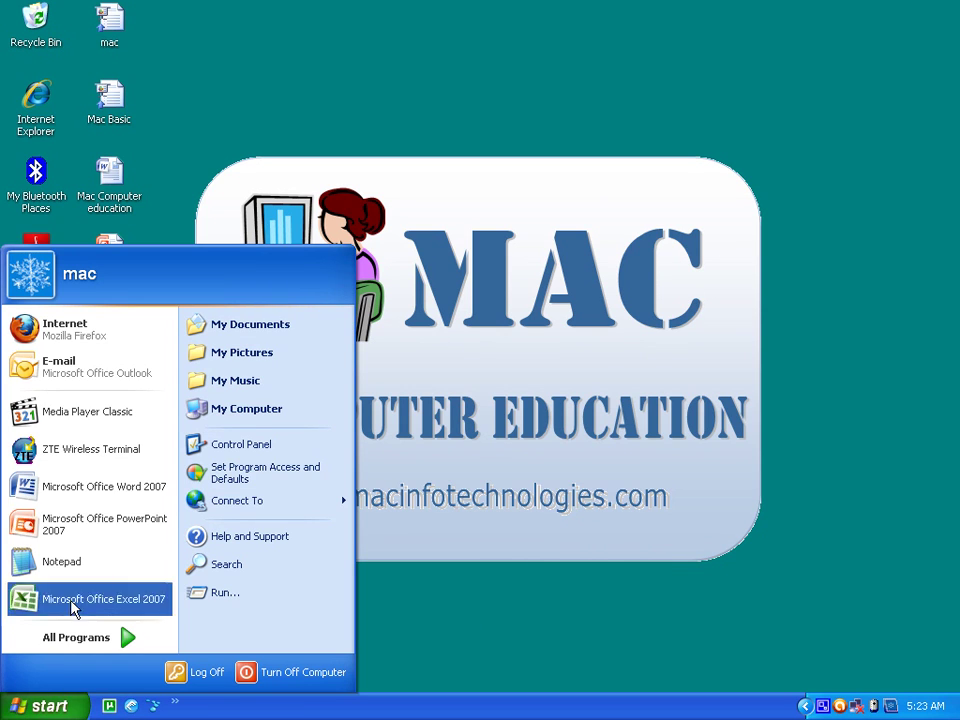
click(129, 494)
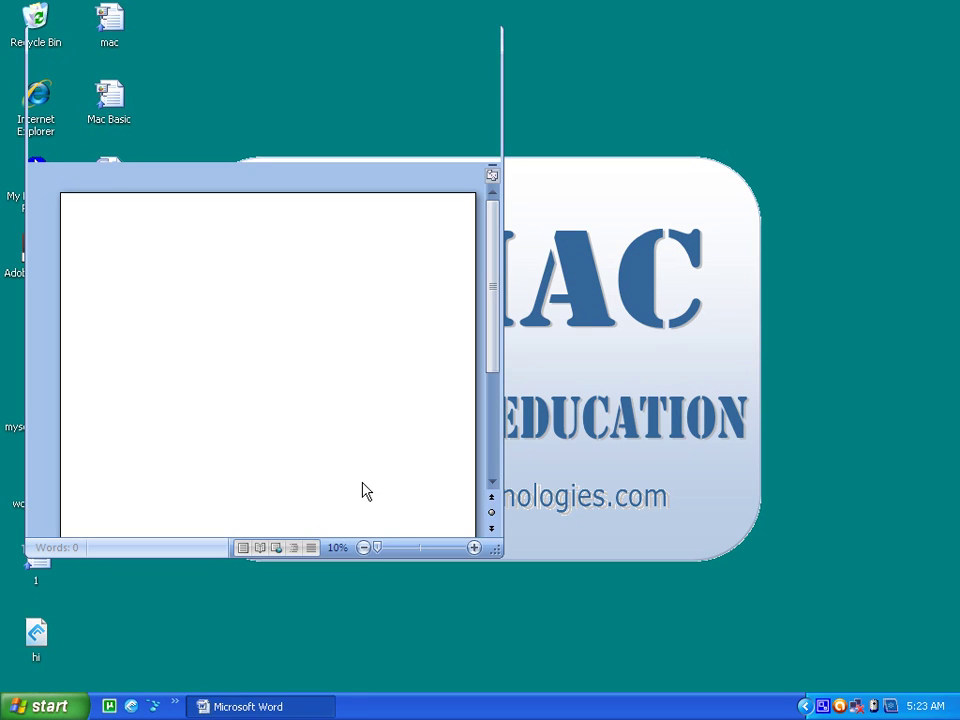
click(487, 41)
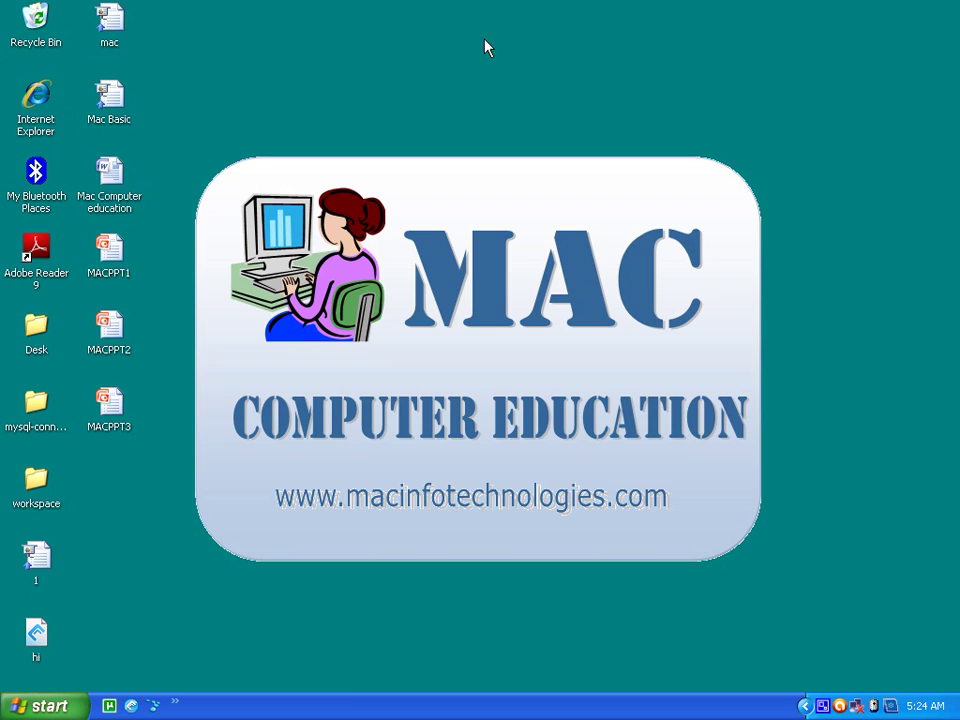
- Open the MACPPT2 presentation from the desktop and maximize the PowerPoint window
double_click(112, 326)
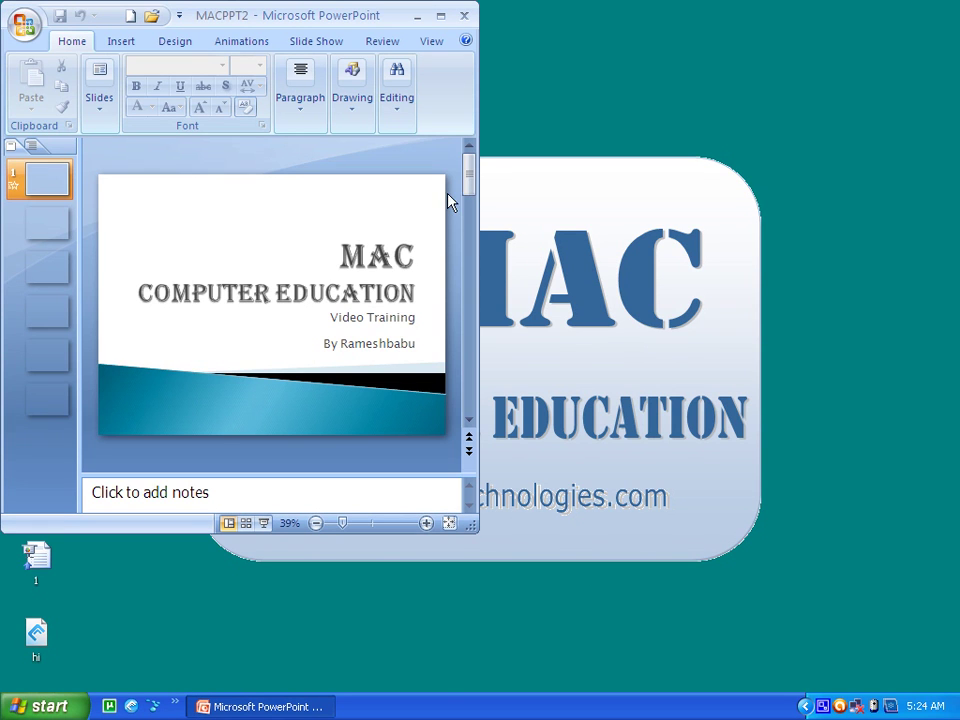
click(441, 16)
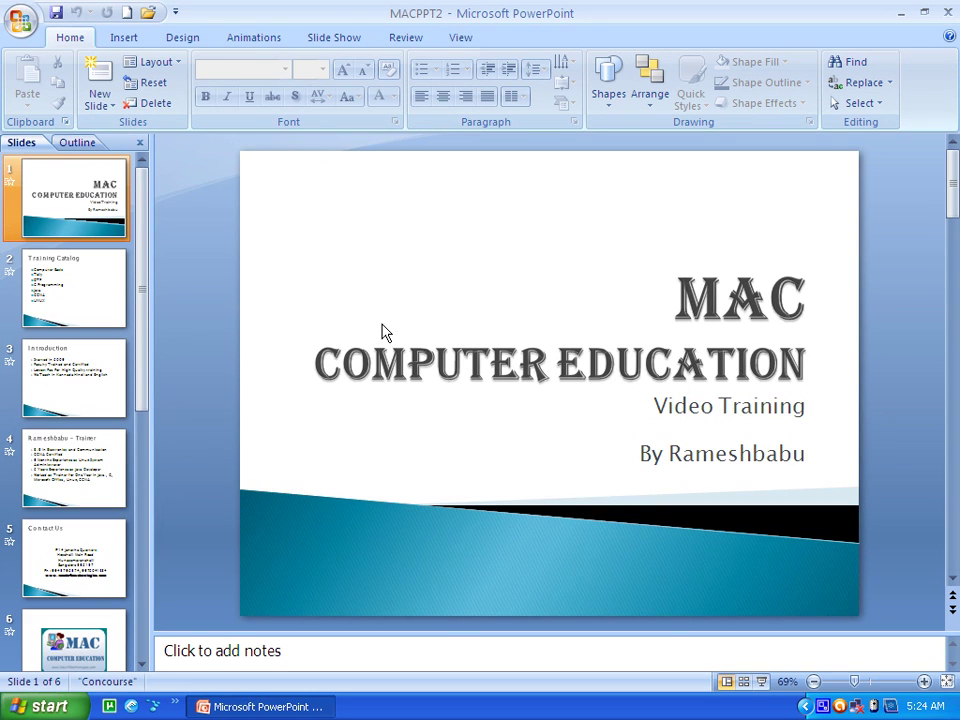
click(127, 38)
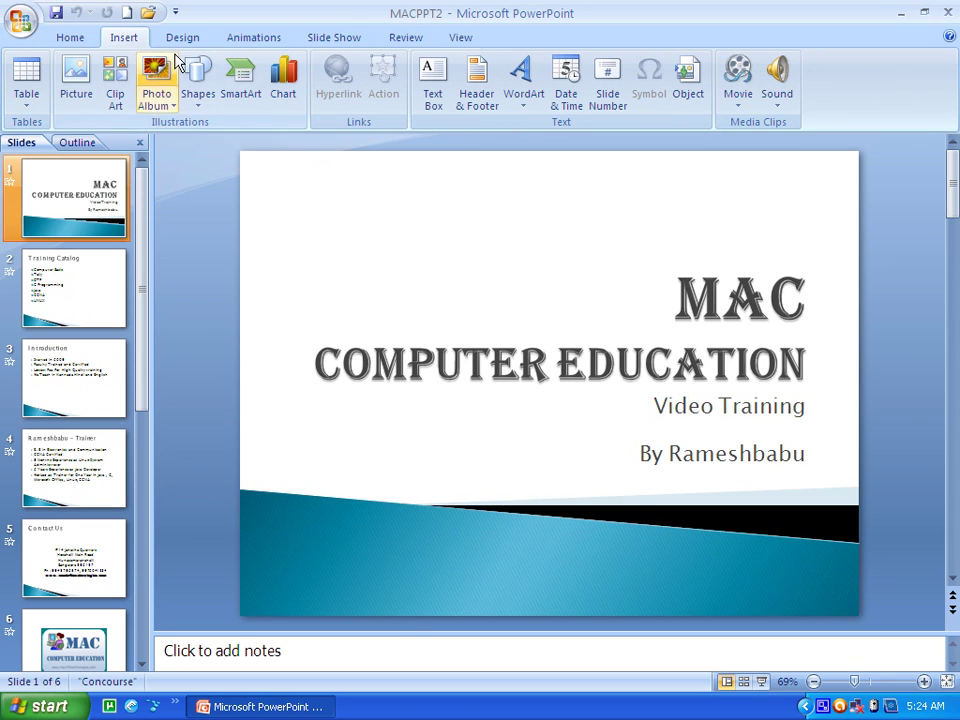
- Insert the Mac logo picture, shrink it to 2.21 by 3.05 inches, and place it top-left
click(80, 90)
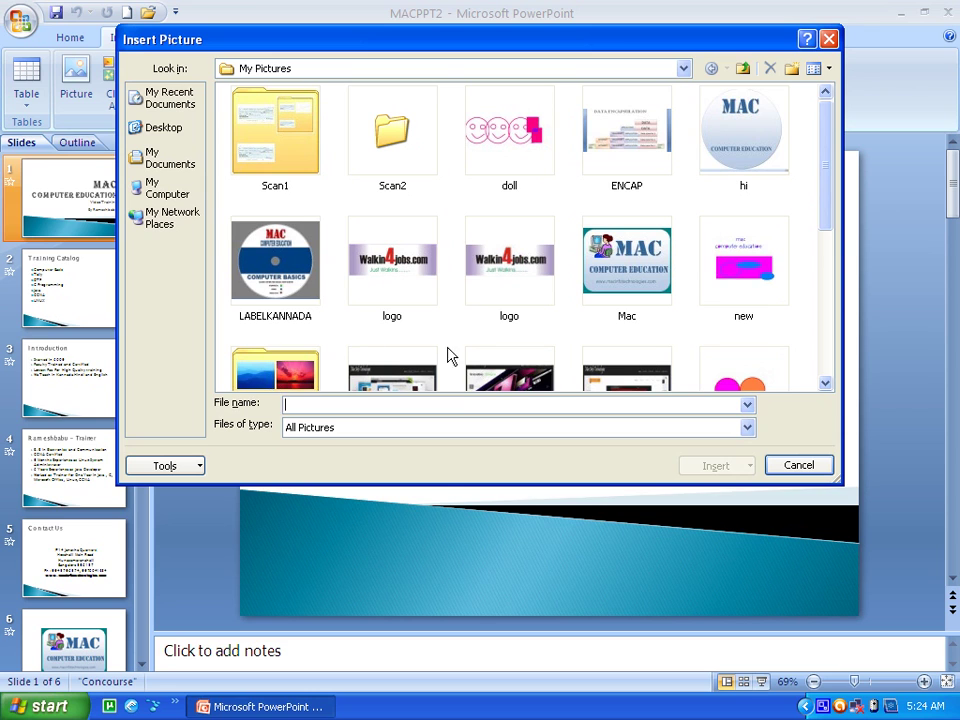
click(662, 262)
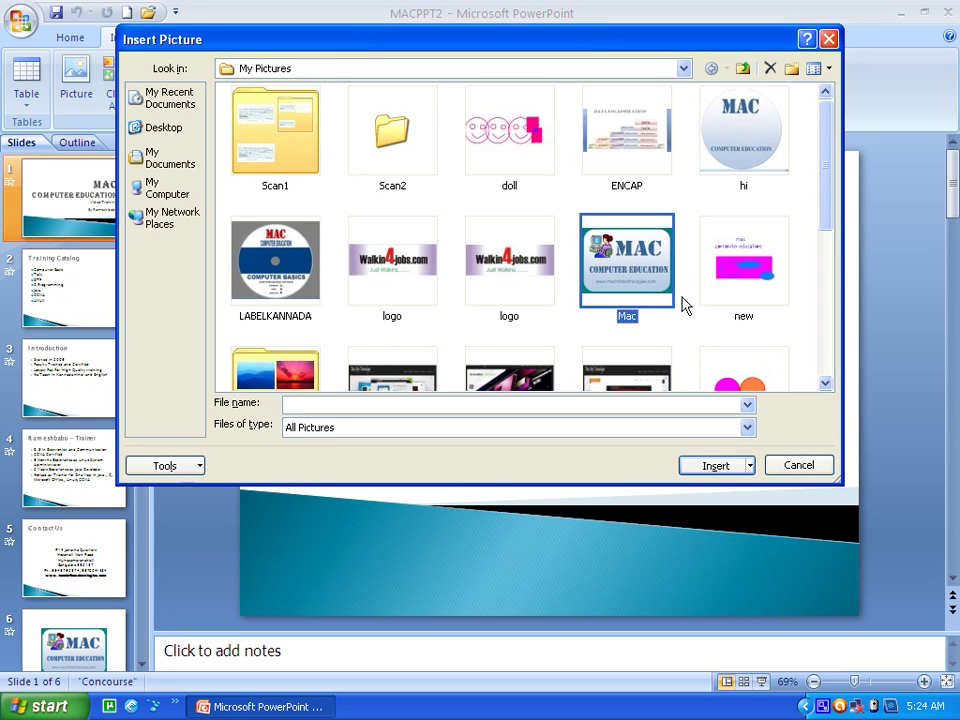
click(713, 466)
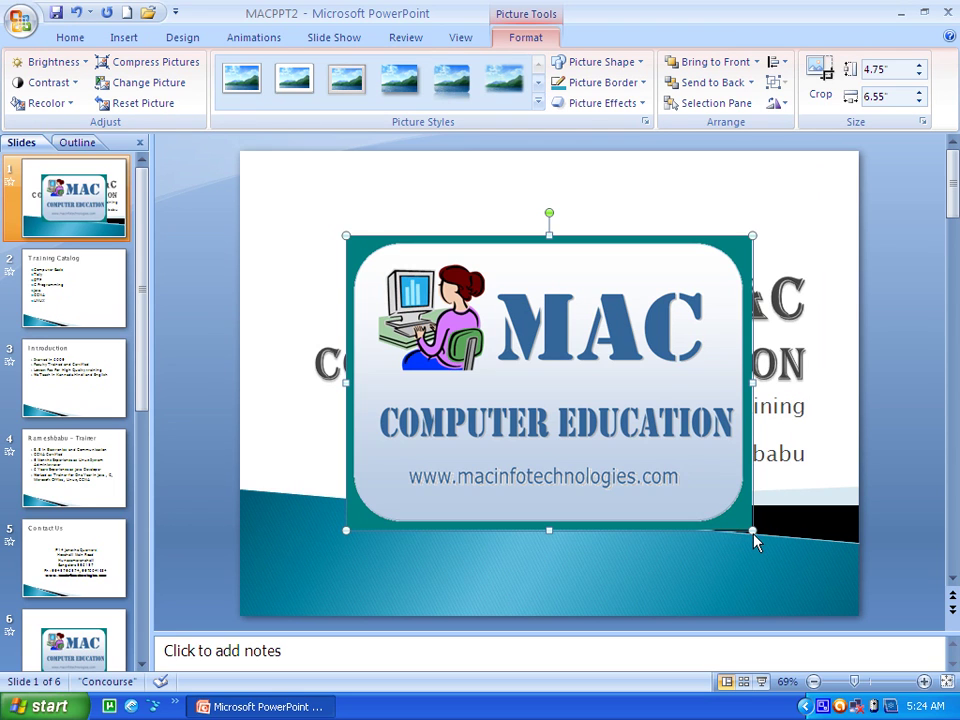
drag(753, 531, 537, 373)
drag(425, 277, 355, 217)
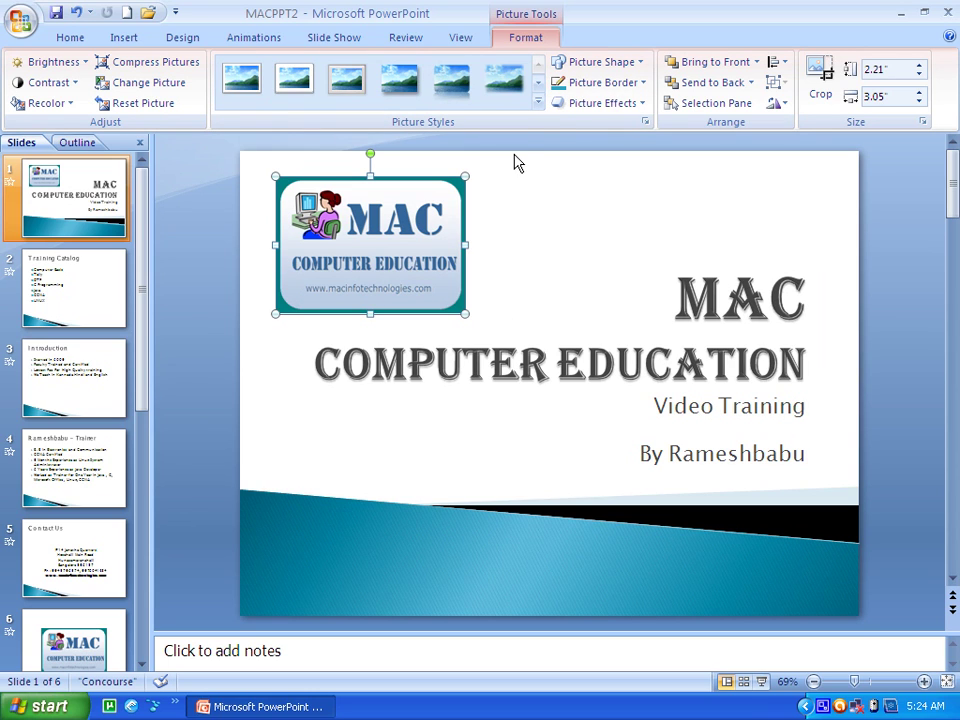
- Give the Mac logo the Reflected Rounded Rectangle picture style, then go to the Training Catalog slide
click(537, 100)
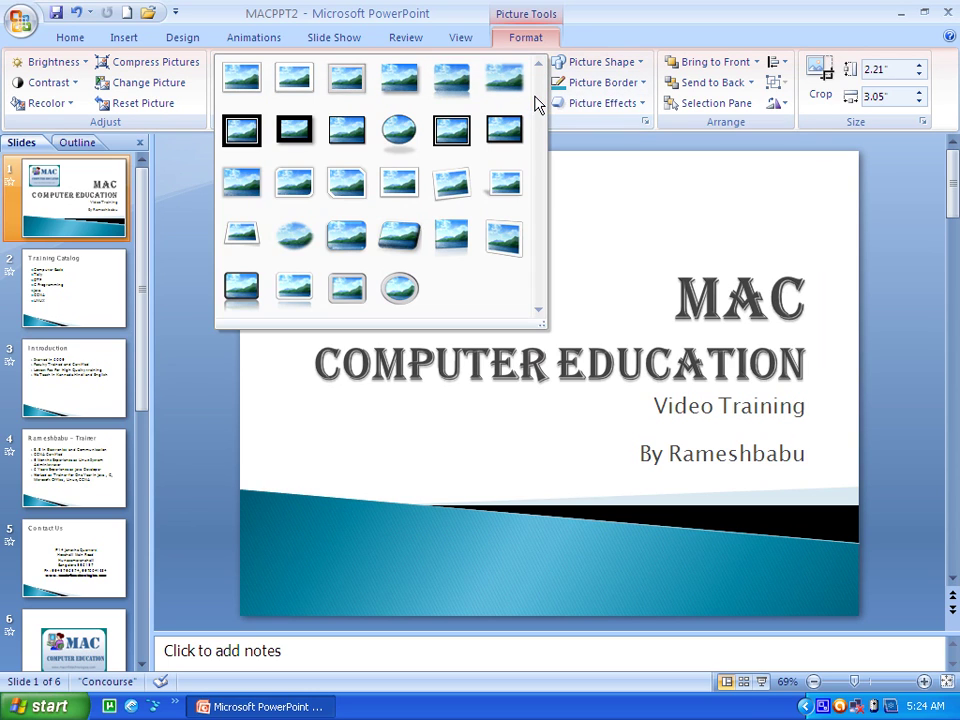
click(398, 132)
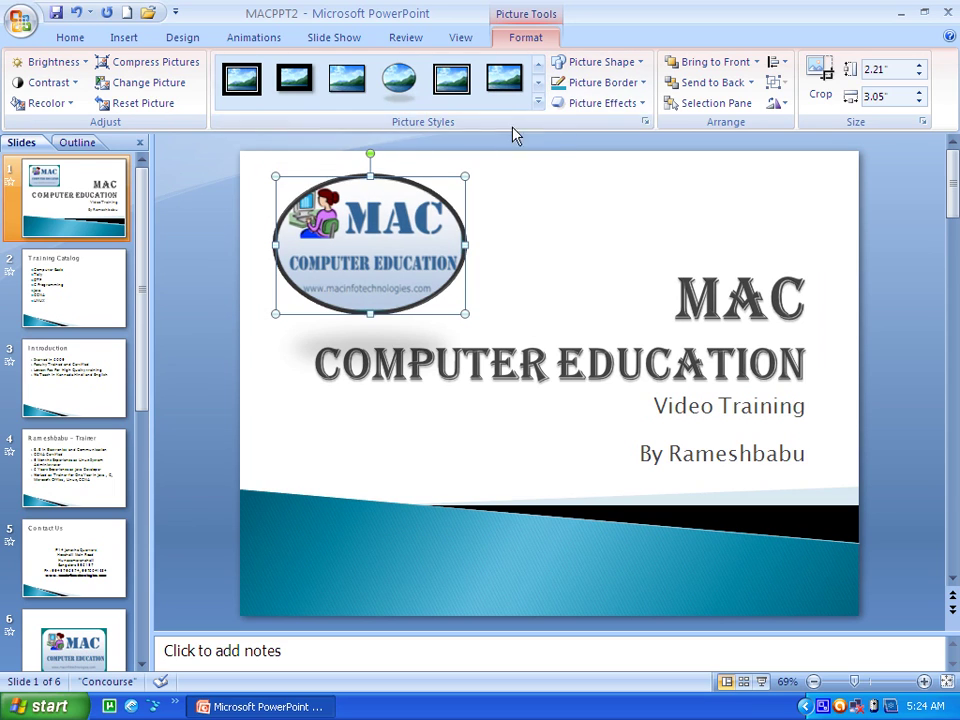
click(538, 101)
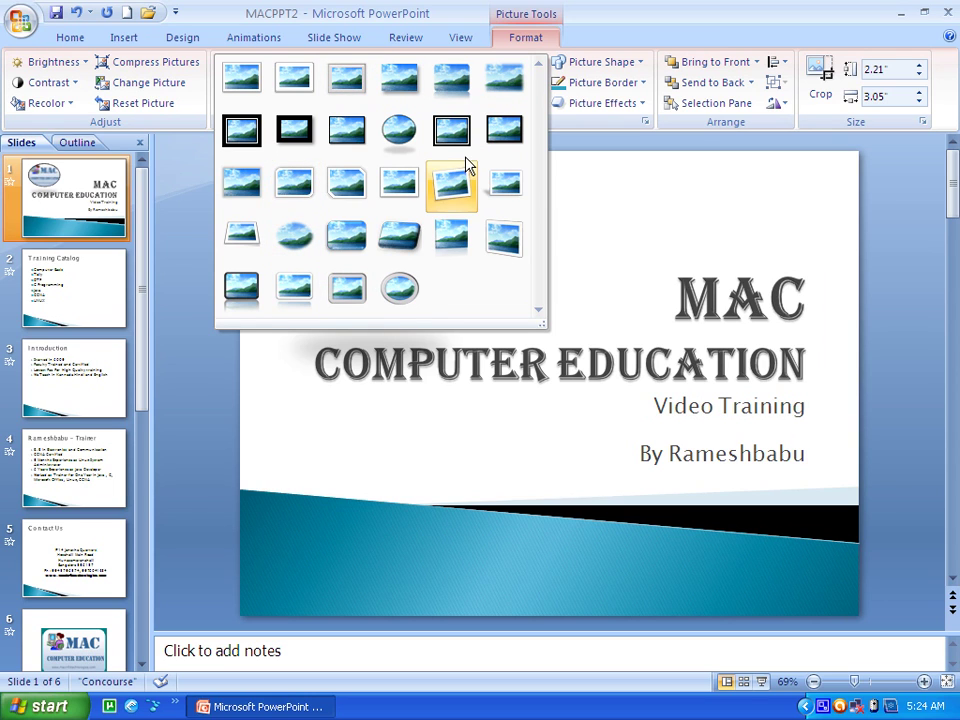
click(462, 88)
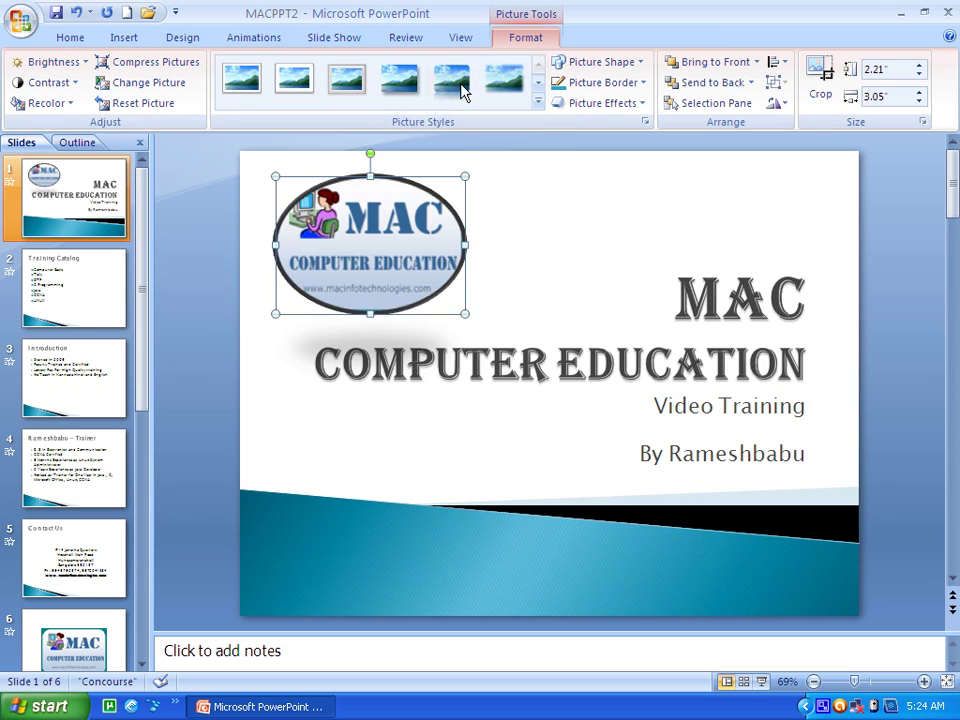
click(545, 237)
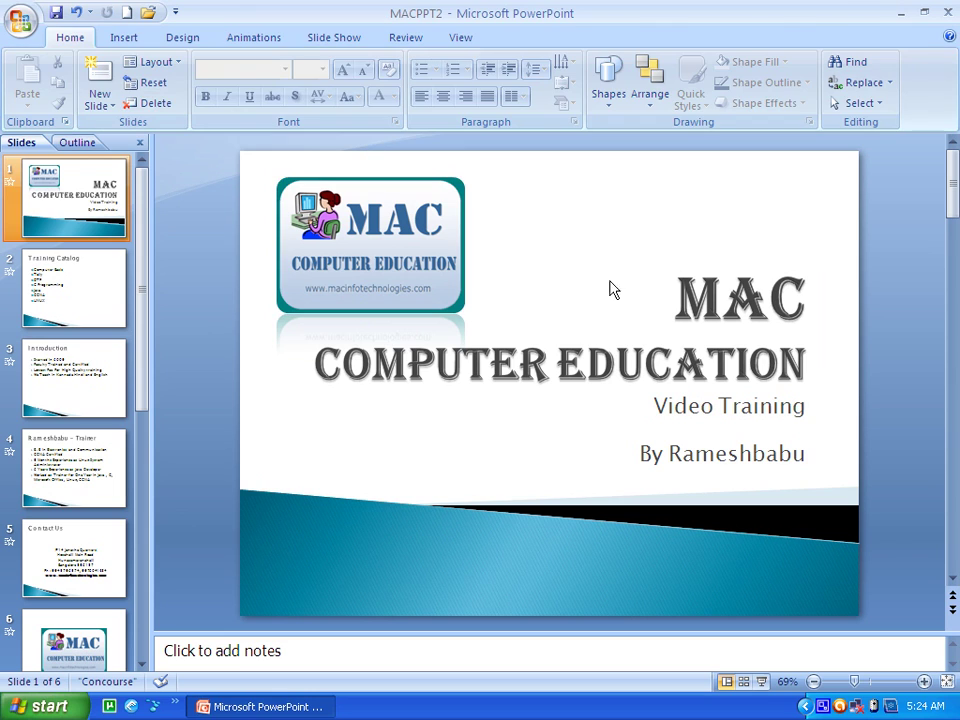
click(411, 250)
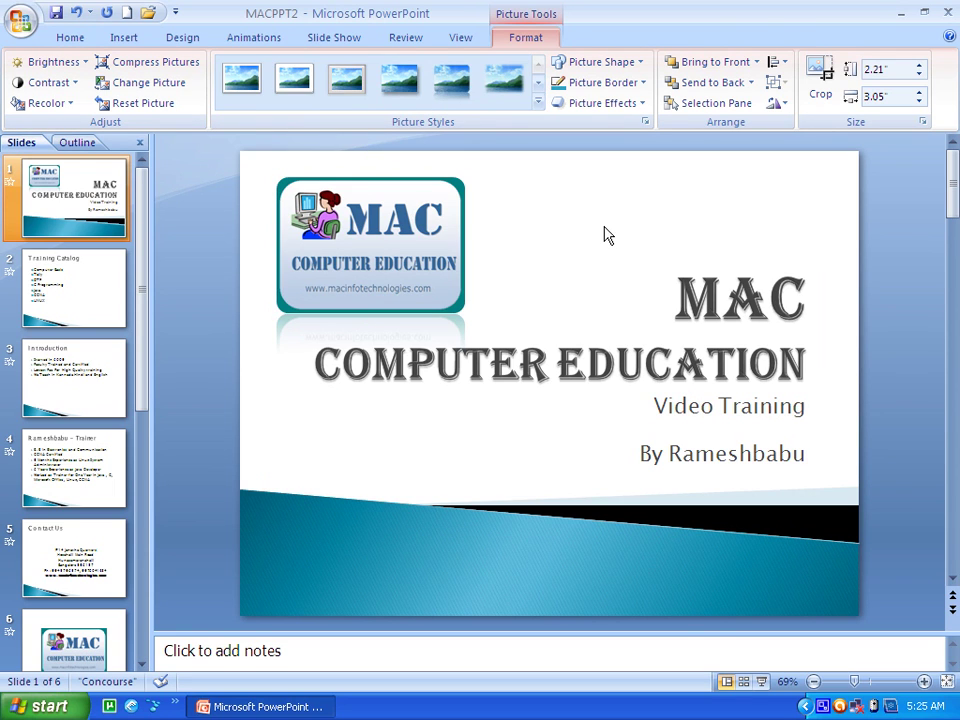
click(58, 324)
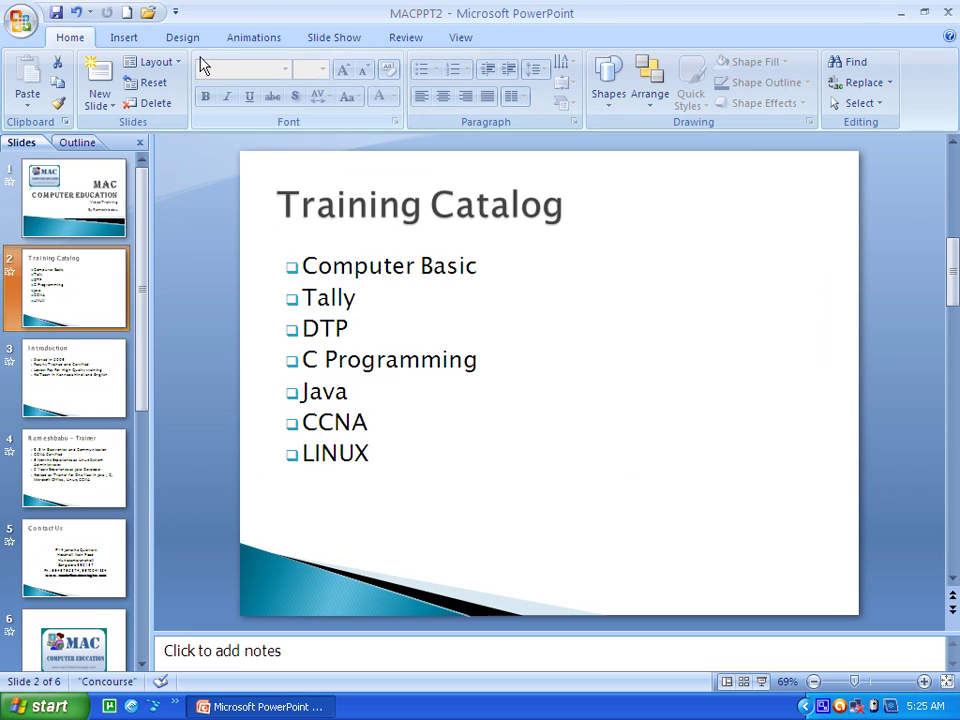
- Search clip art for 'computer' and insert the computer clip onto the Training Catalog slide
click(122, 38)
click(115, 92)
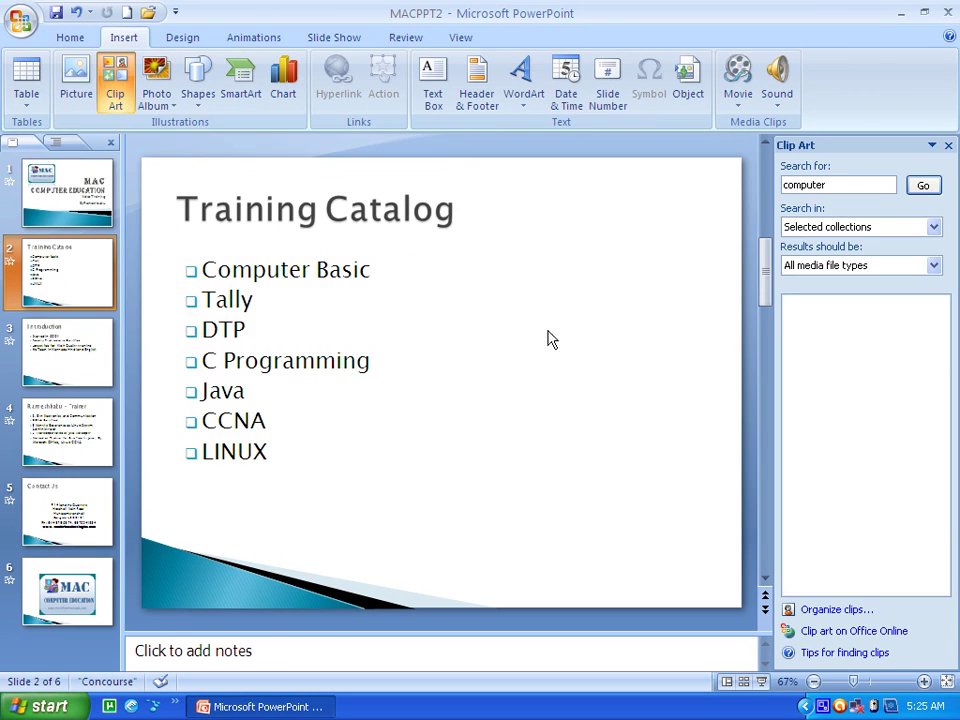
click(922, 188)
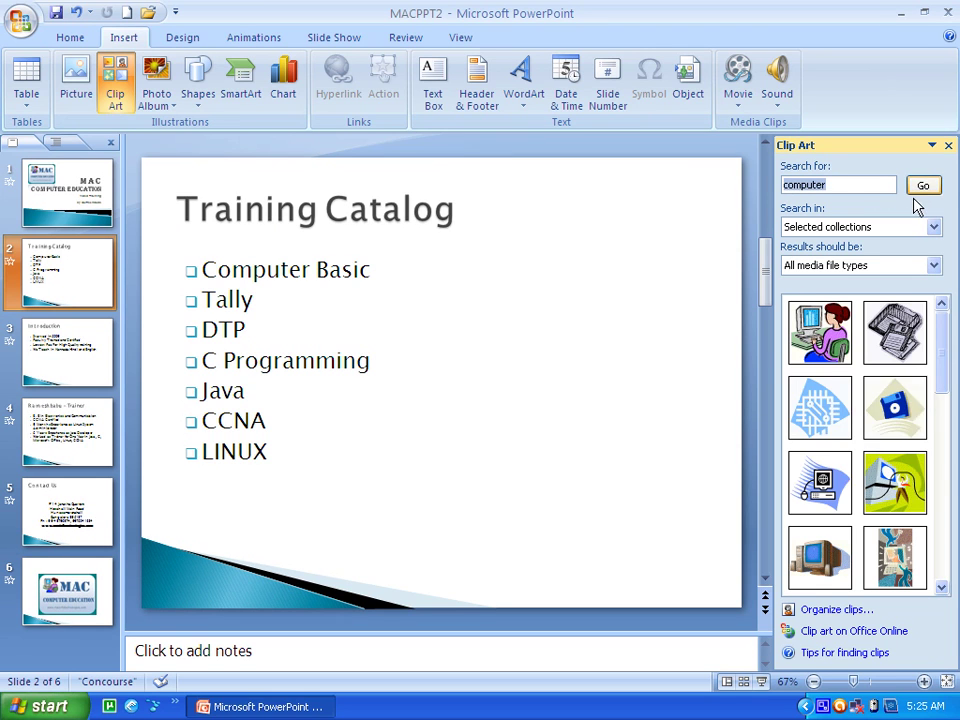
click(812, 560)
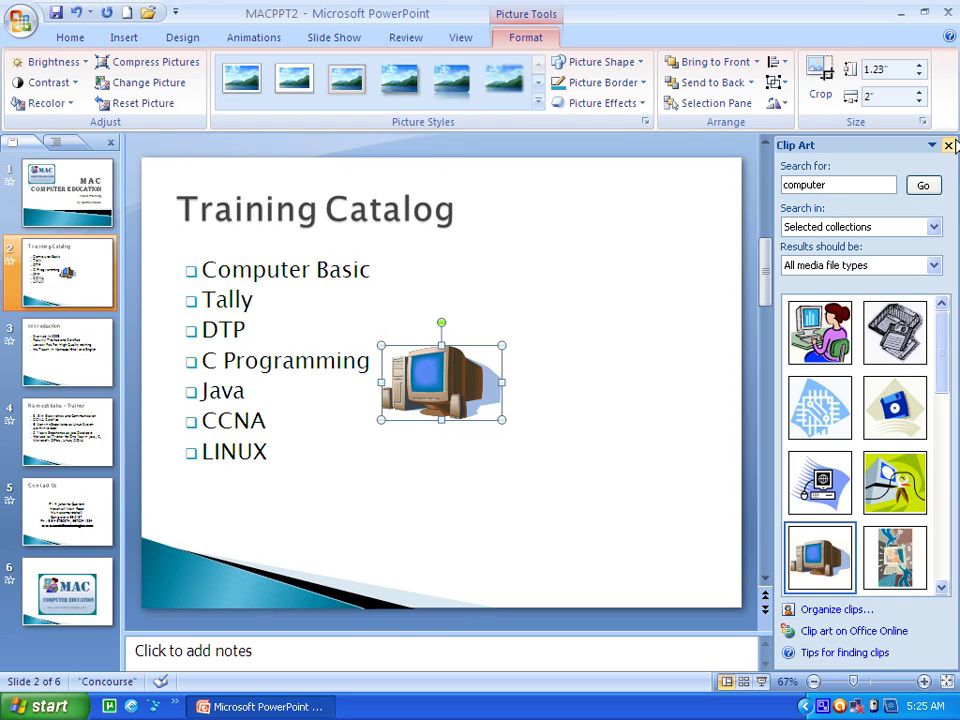
click(948, 145)
- Move the computer clip art right of the course list and enlarge it to 2.67 by 4.34 inches
drag(540, 382, 638, 359)
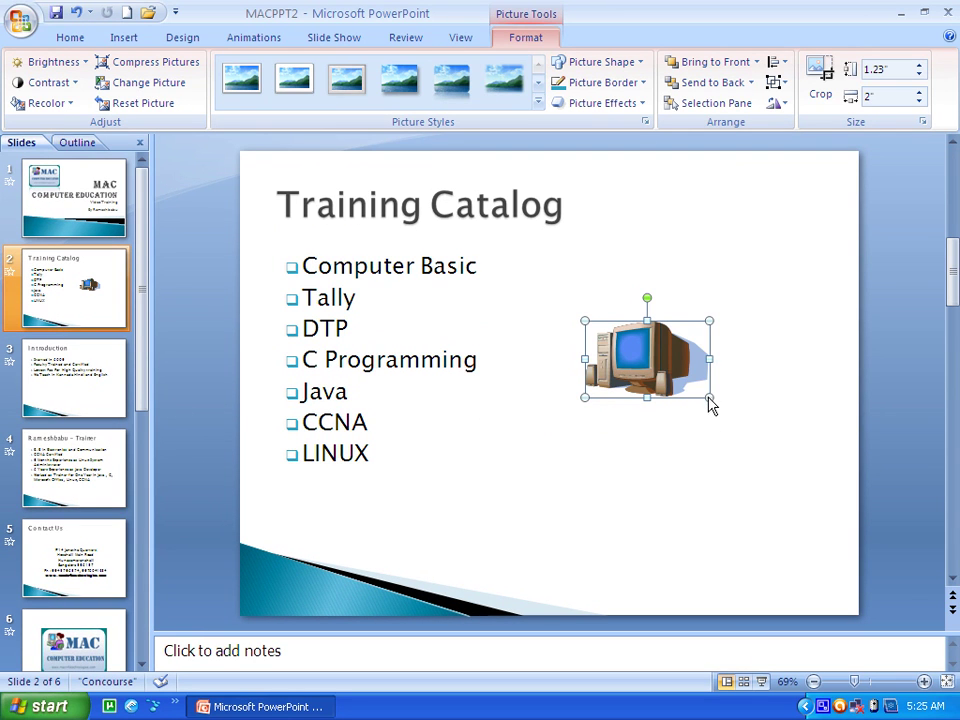
drag(709, 402, 750, 459)
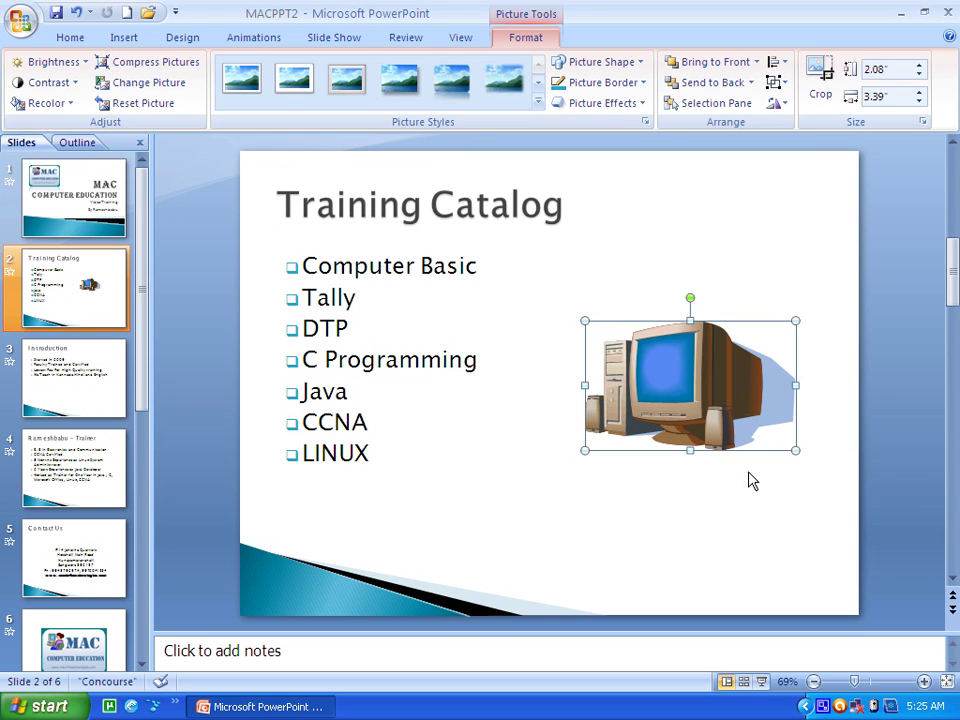
drag(586, 322, 525, 283)
drag(665, 313, 678, 340)
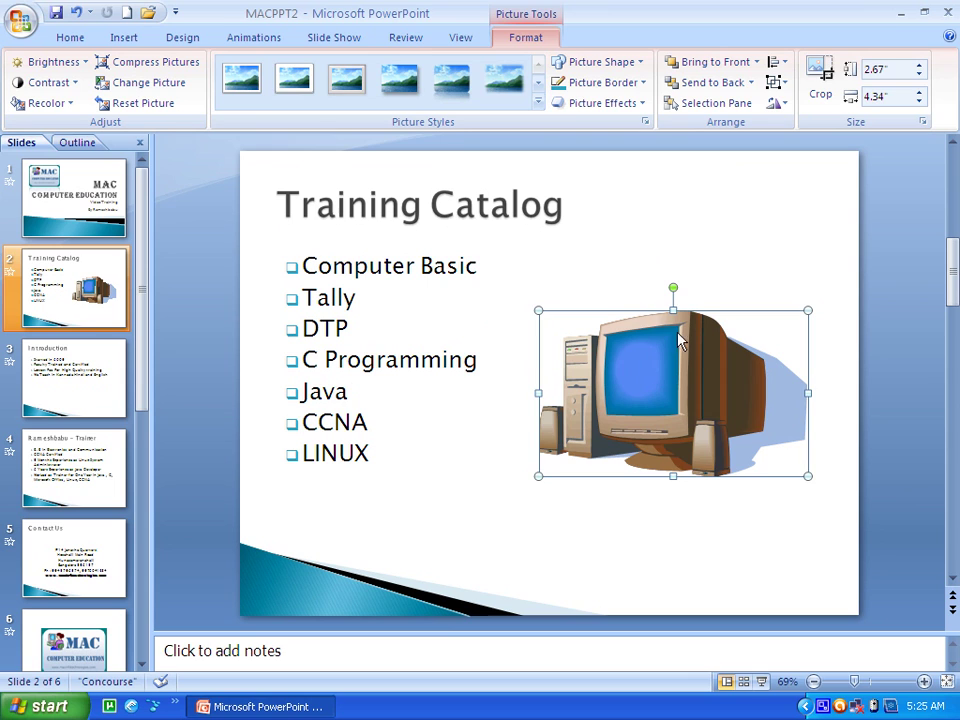
click(700, 251)
click(660, 354)
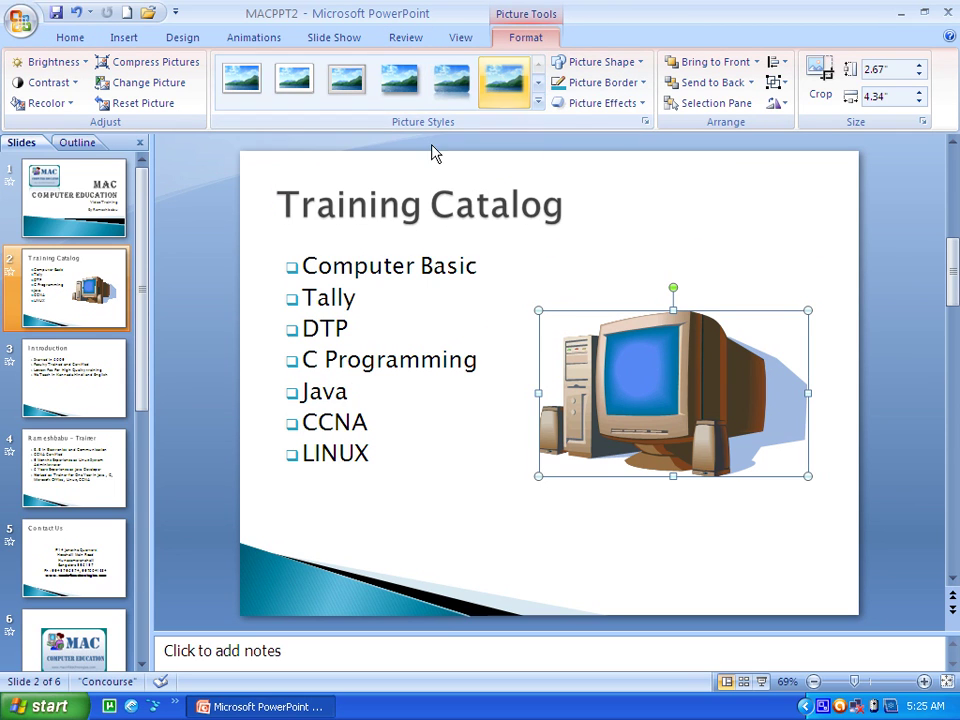
click(484, 439)
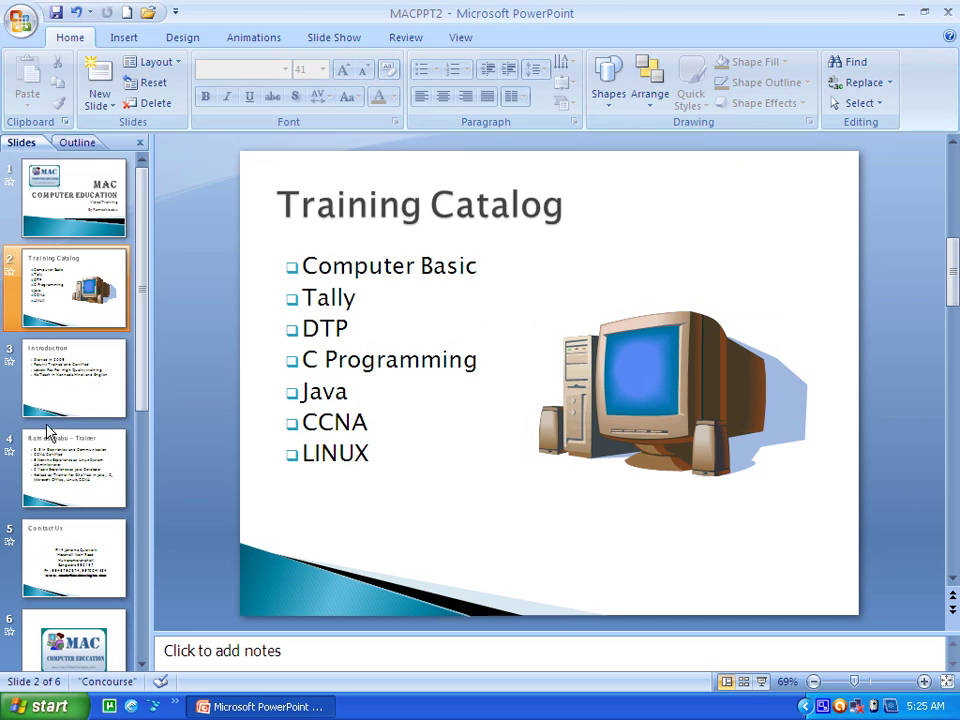
- On slide 3, insert a Basic Pyramid SmartArt graphic from the Pyramid category
click(81, 413)
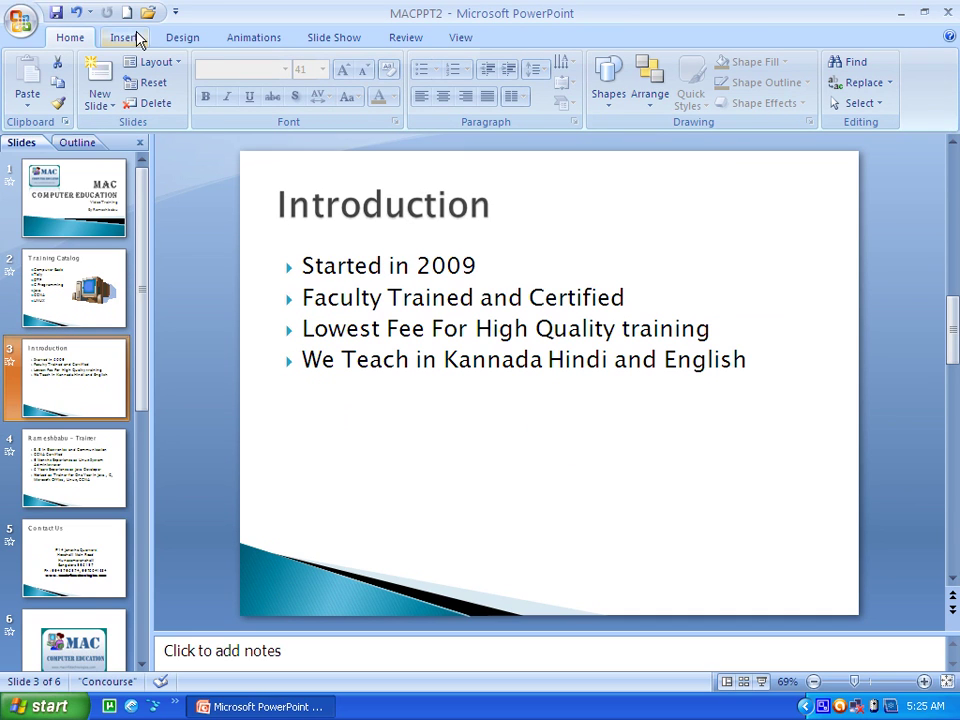
click(126, 37)
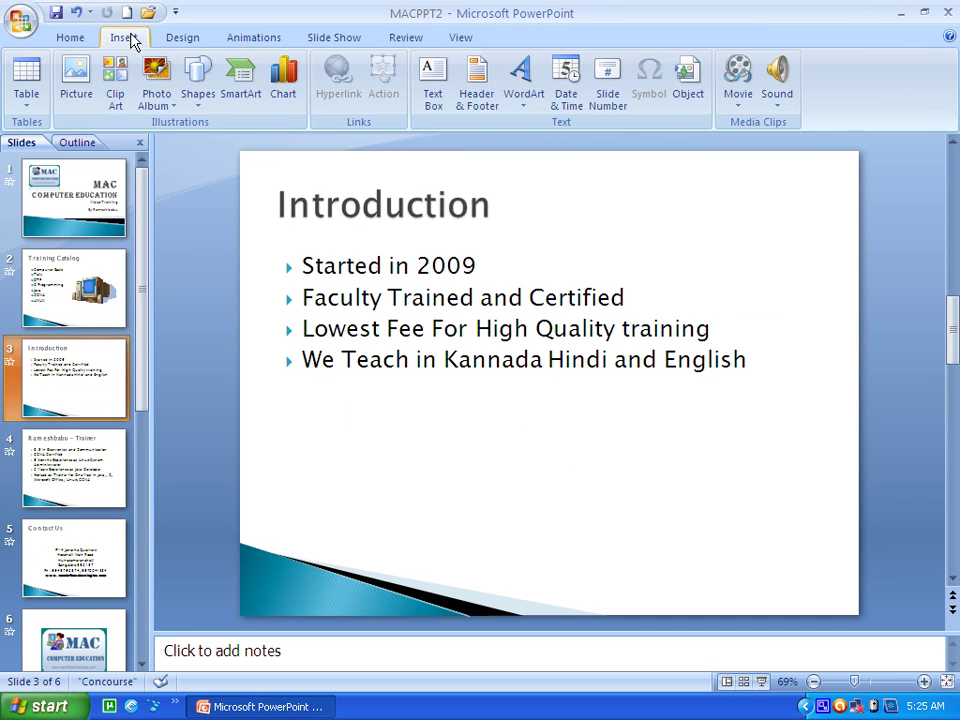
click(250, 112)
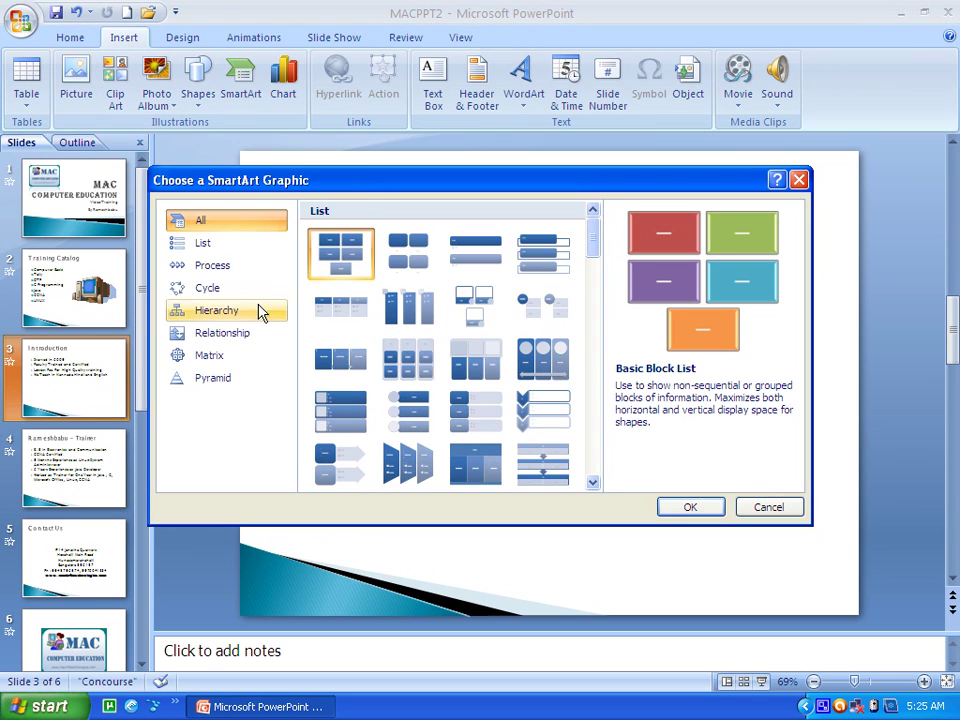
click(195, 287)
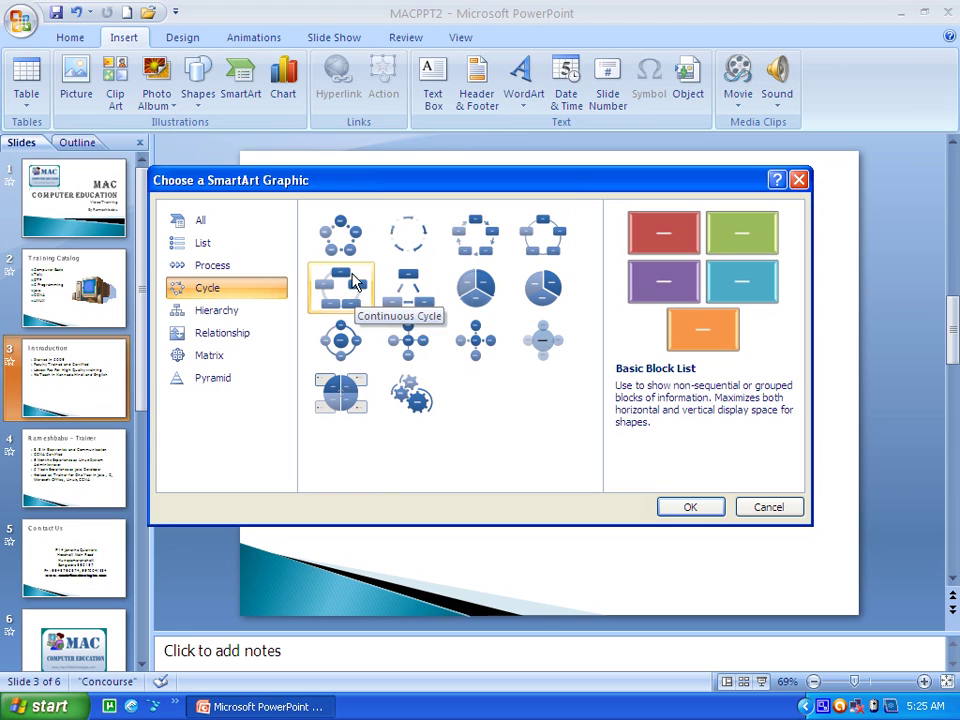
click(205, 378)
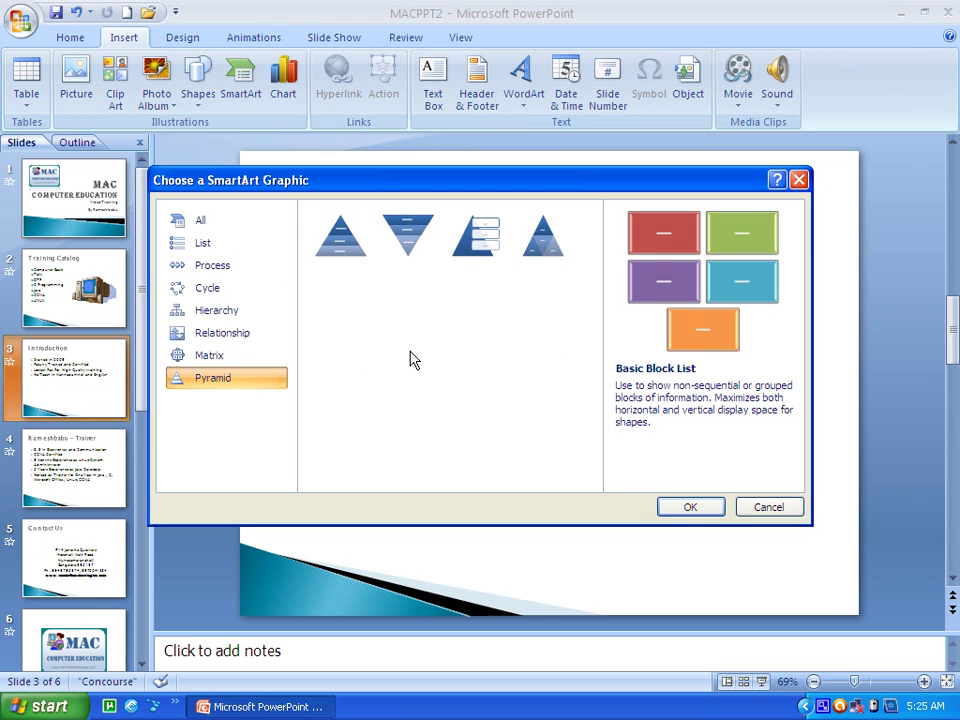
click(357, 248)
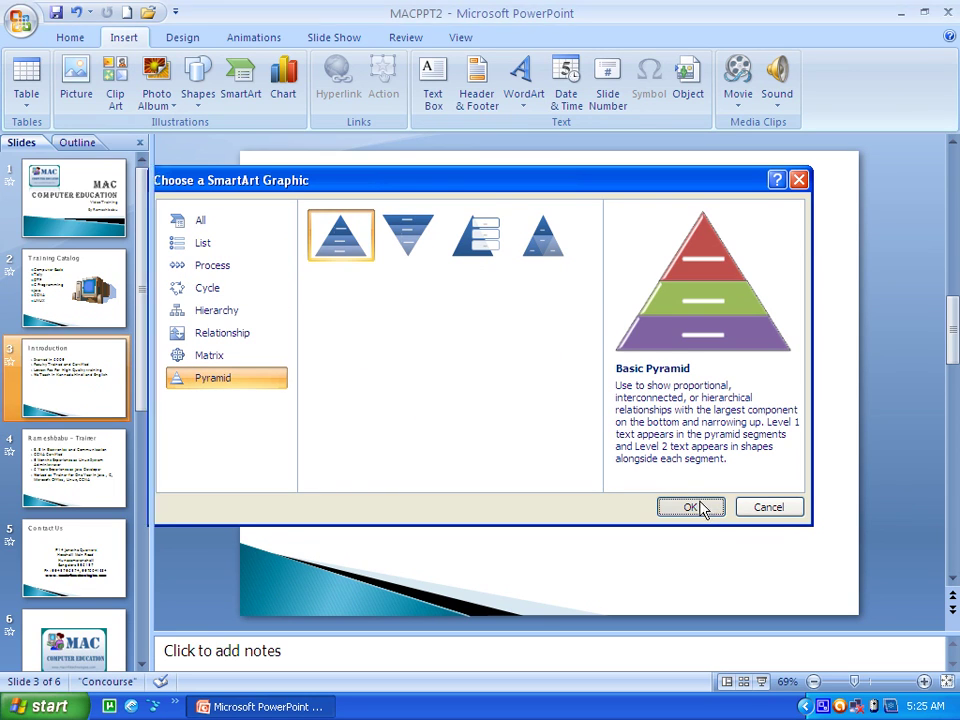
click(699, 507)
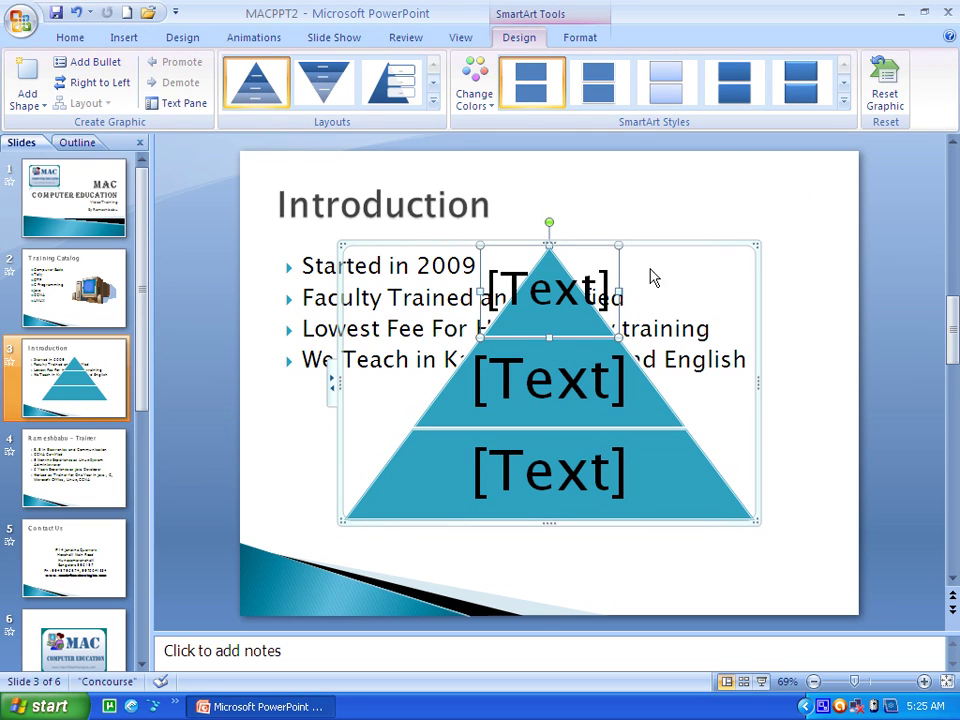
- Recolour the pyramid with a Colorful dark blue, purple and maroon scheme
click(470, 98)
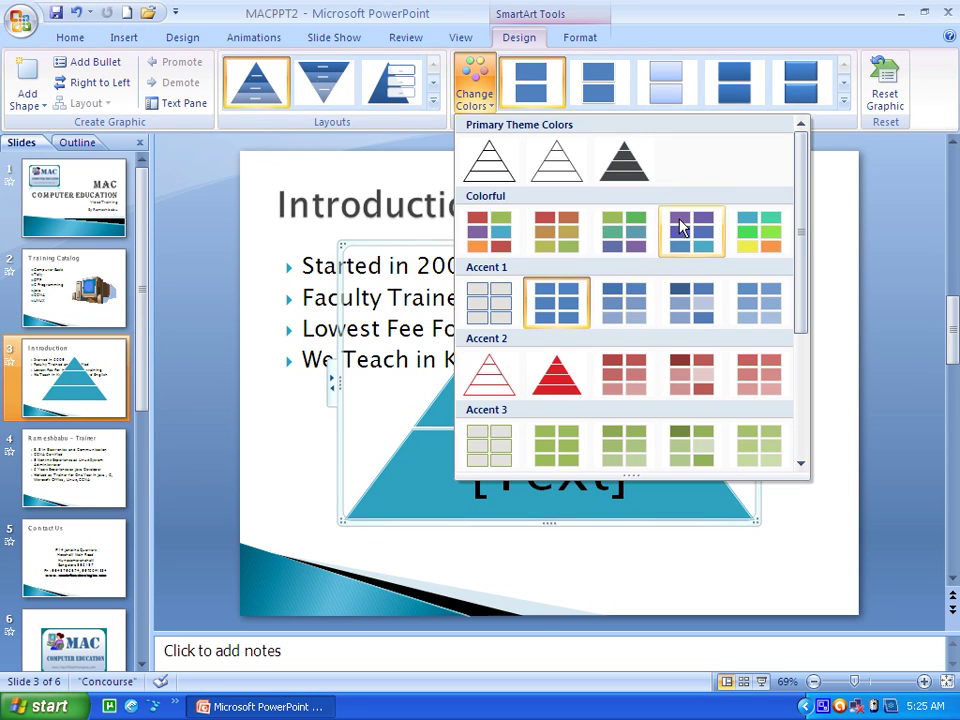
click(745, 235)
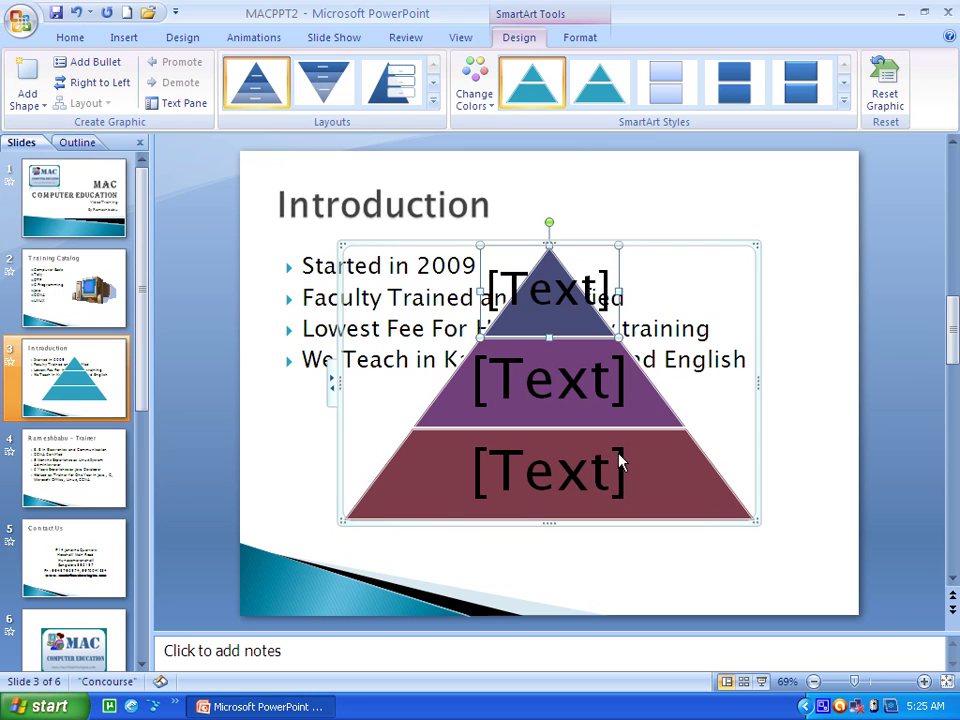
click(493, 100)
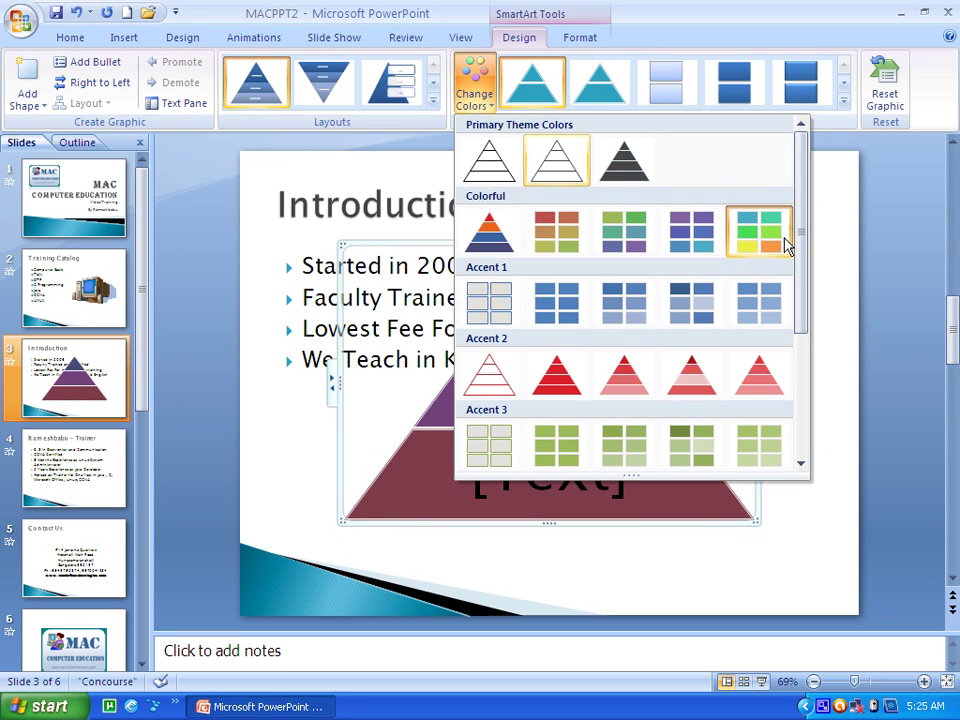
click(446, 103)
click(435, 110)
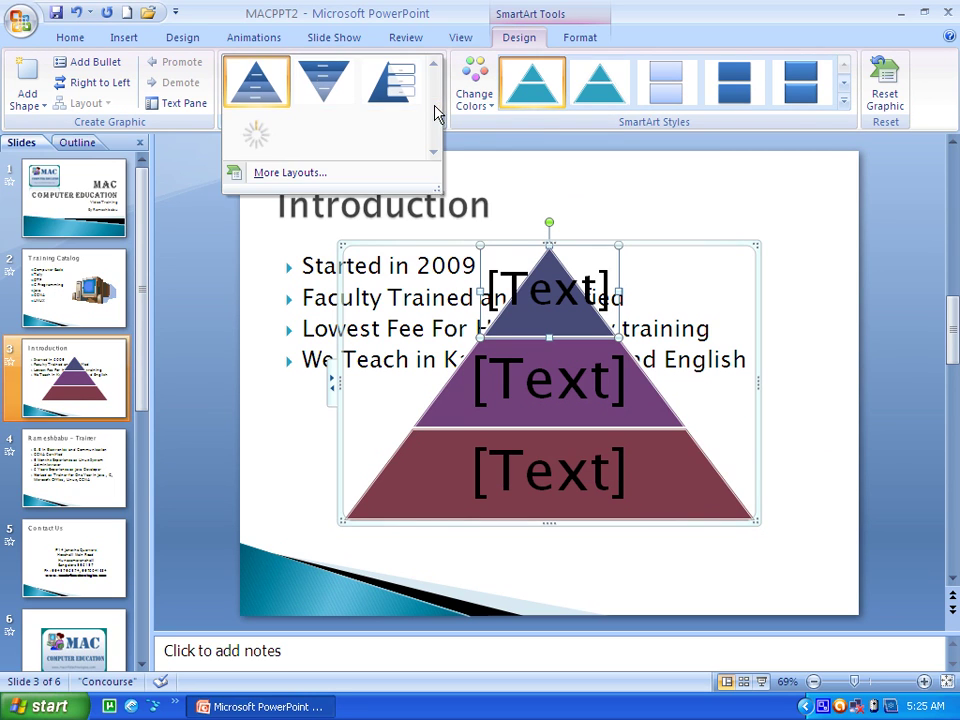
- Switch to the other pyramid layout and resize the diagram, undoing a moved top triangle
click(256, 138)
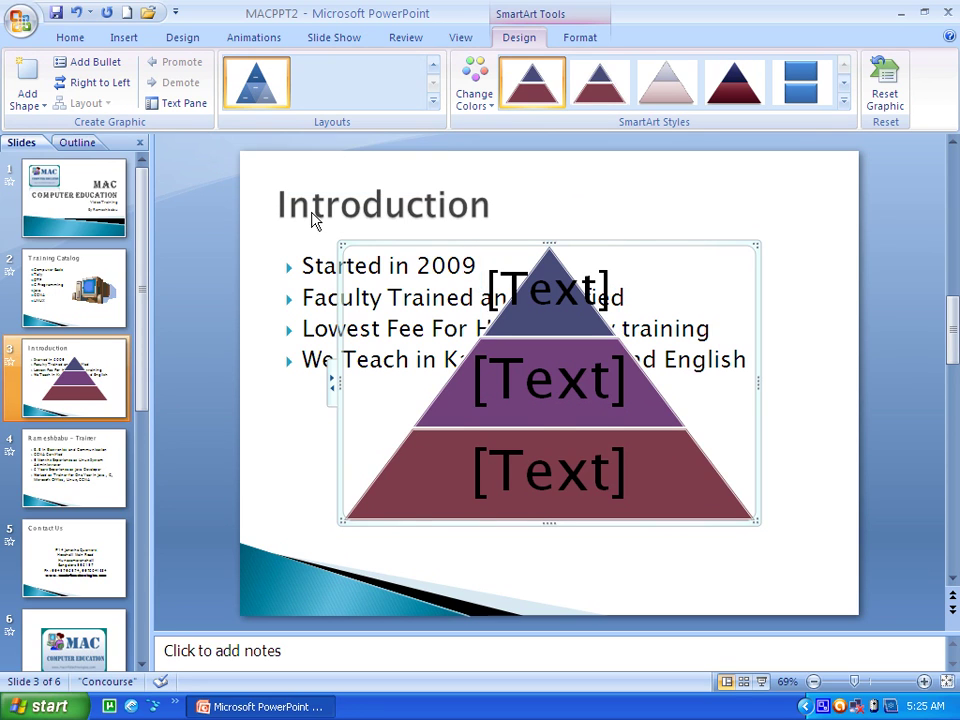
drag(343, 249, 731, 465)
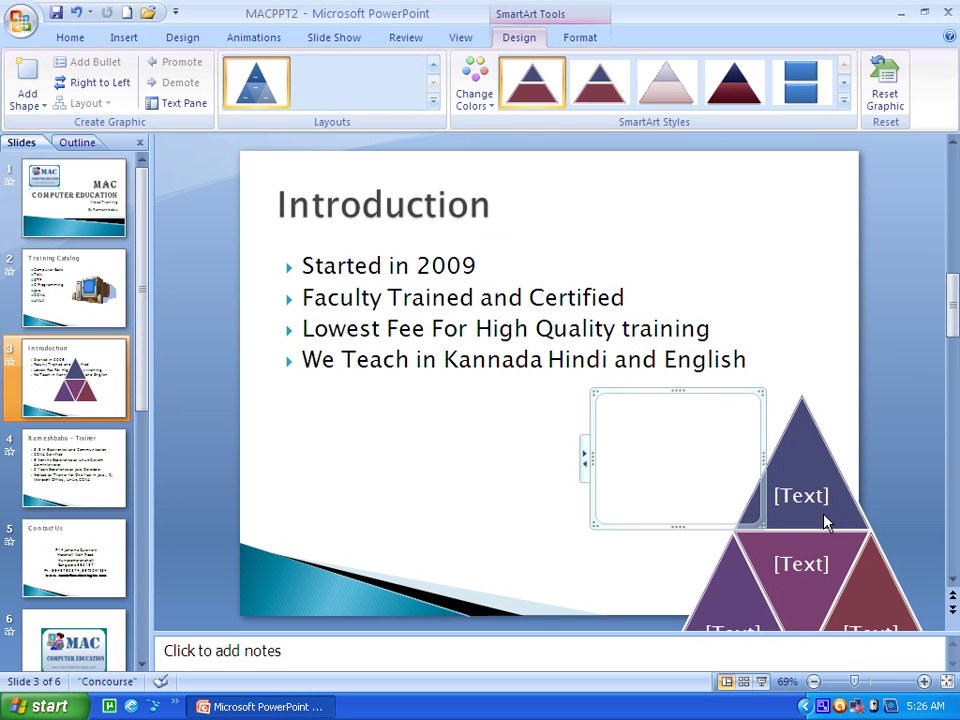
drag(760, 497, 622, 407)
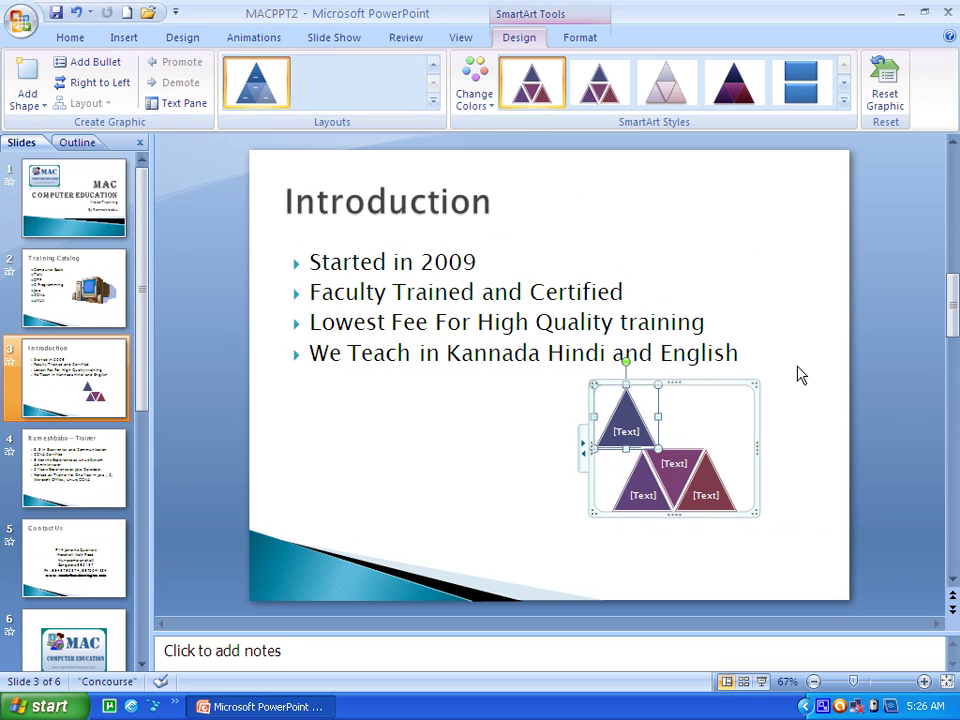
key(ctrl+z)
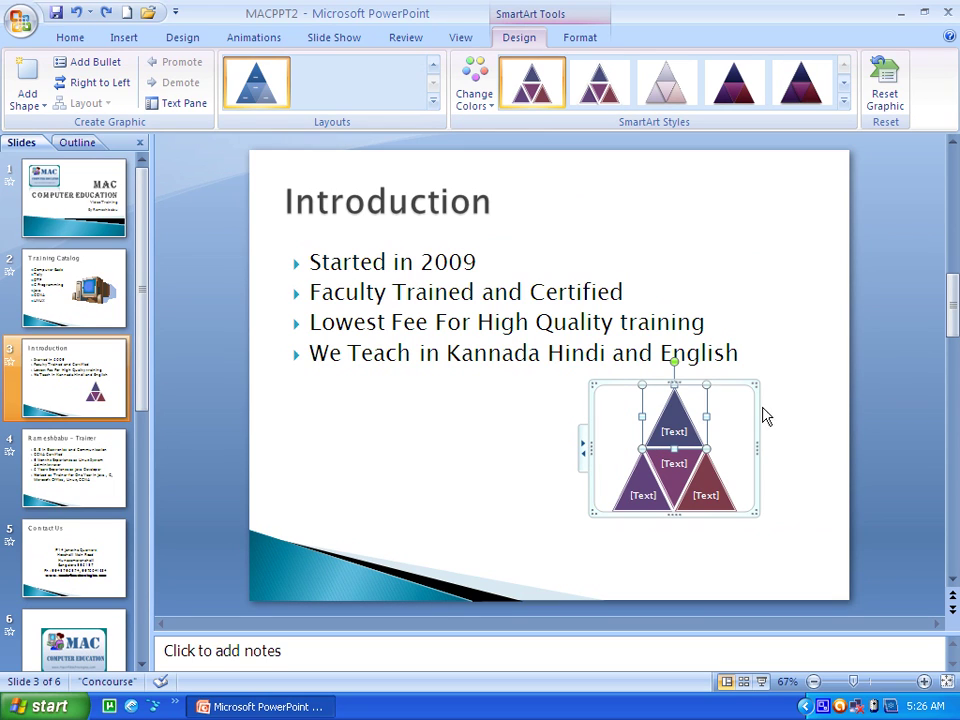
- Cut the whole pyramid diagram off the Introduction slide
click(757, 390)
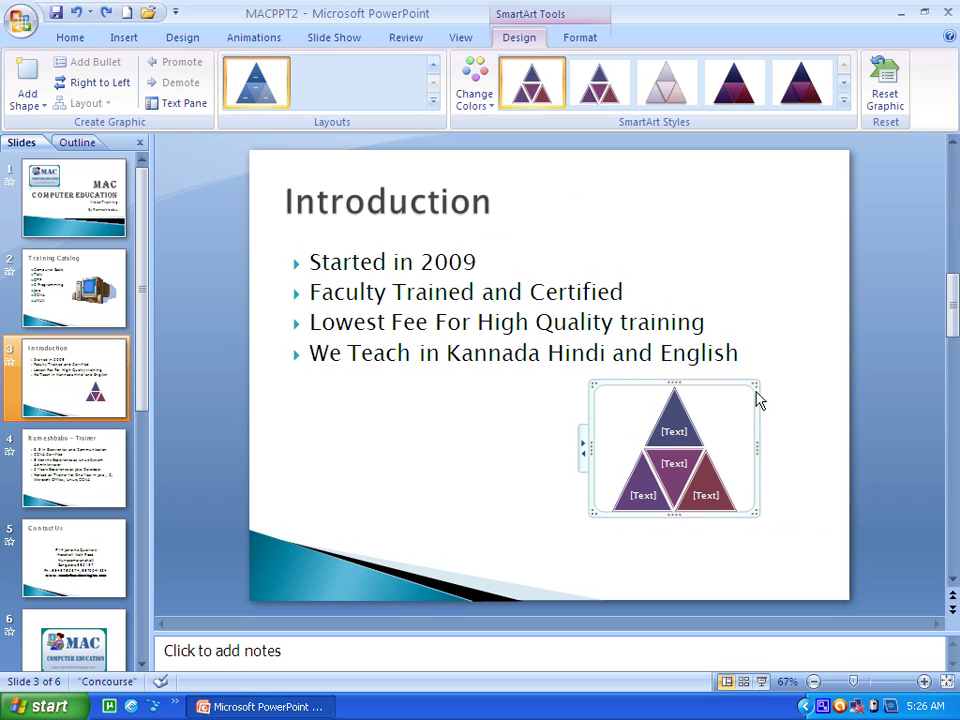
right_click(757, 398)
click(778, 402)
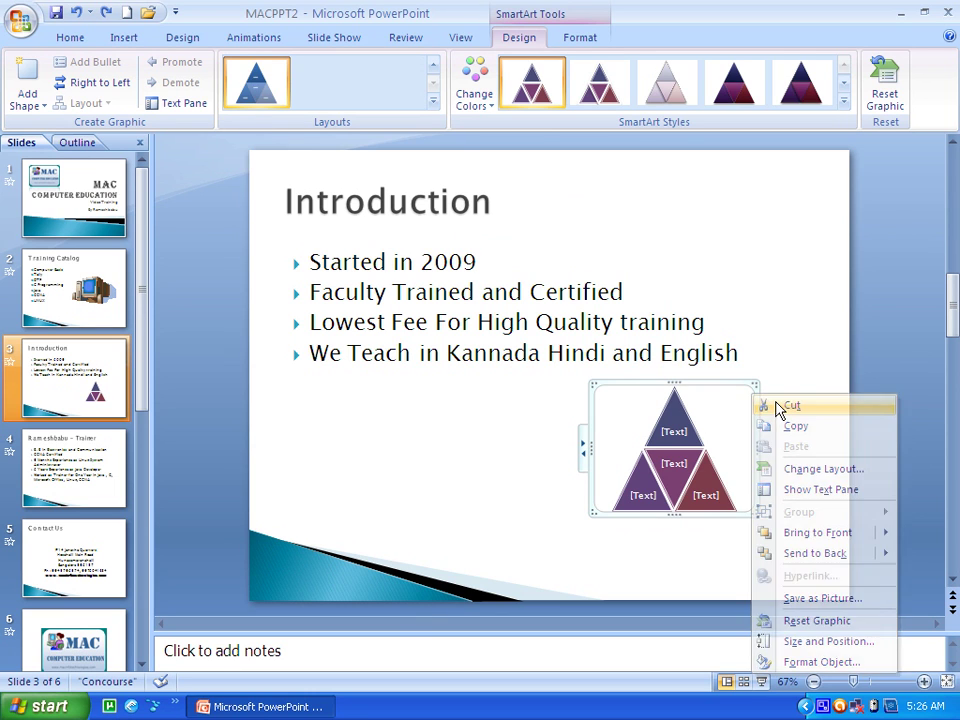
- Type 'MAC' on a new line below the Introduction bullets and select the word
click(120, 38)
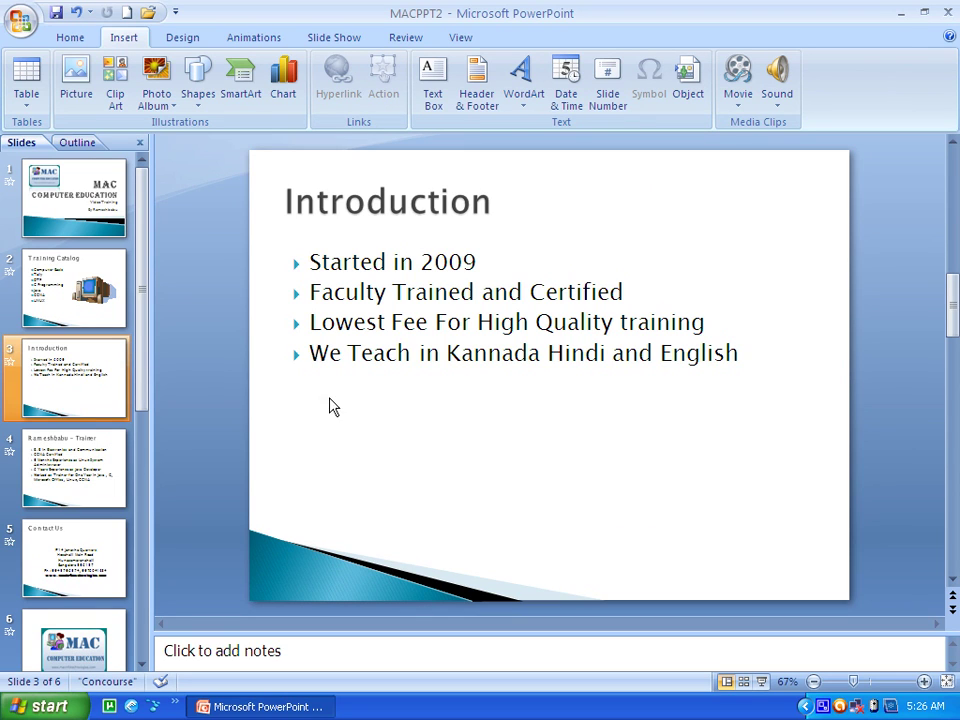
click(374, 360)
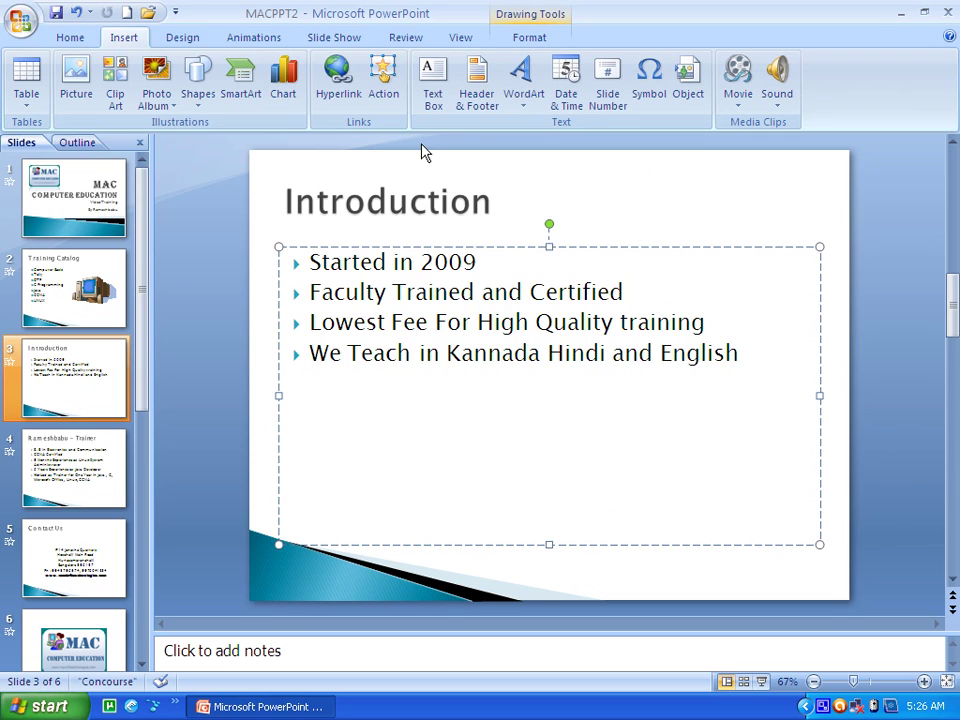
text(MAC)
double_click(321, 390)
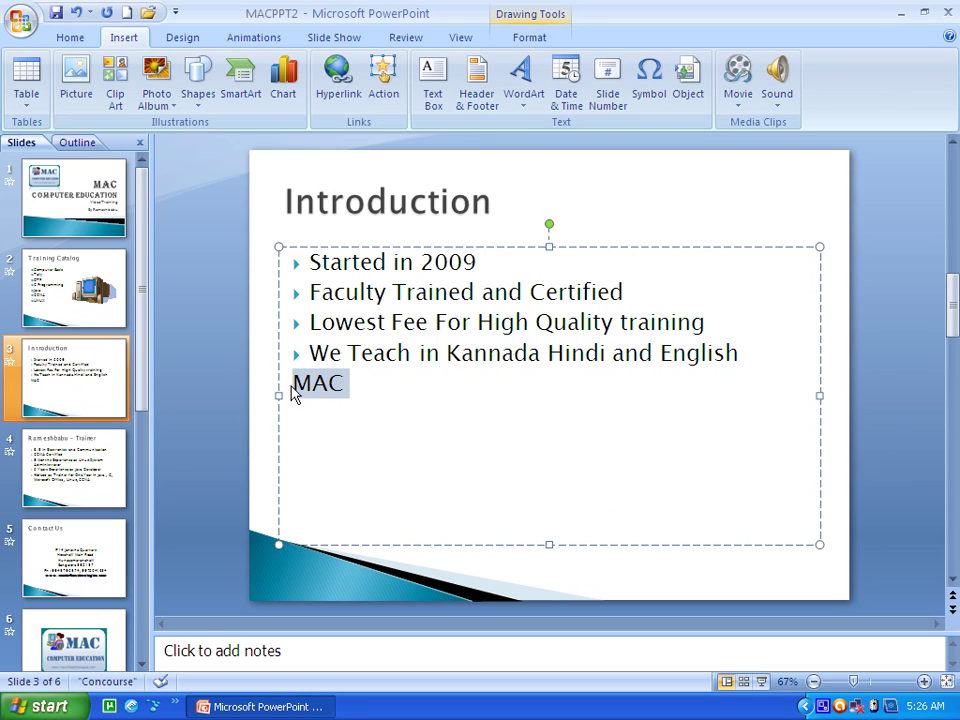
click(324, 92)
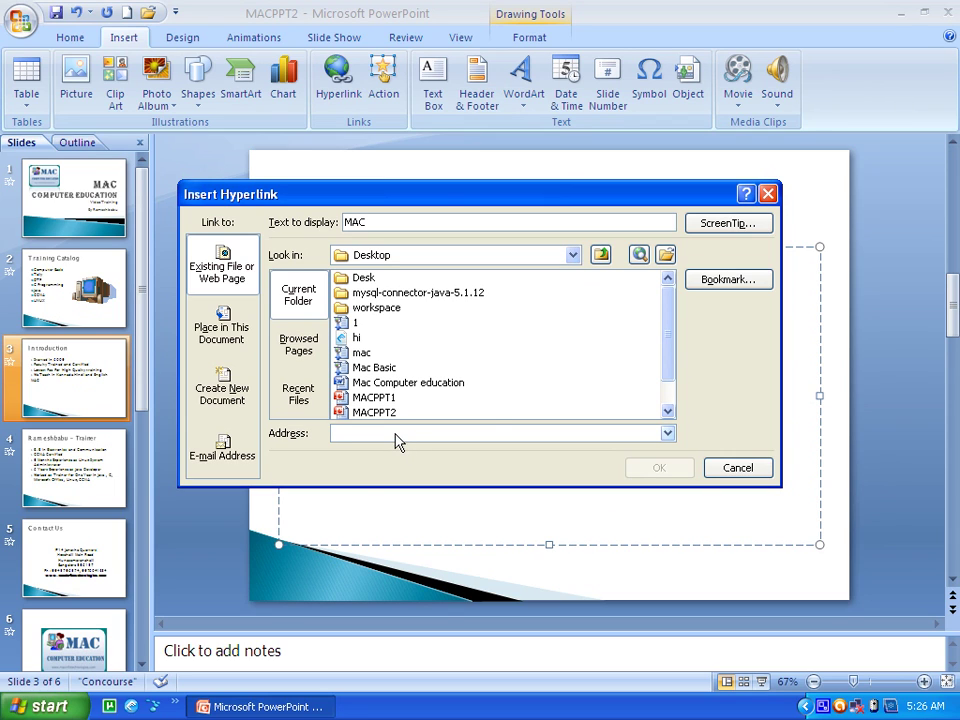
key(Down)
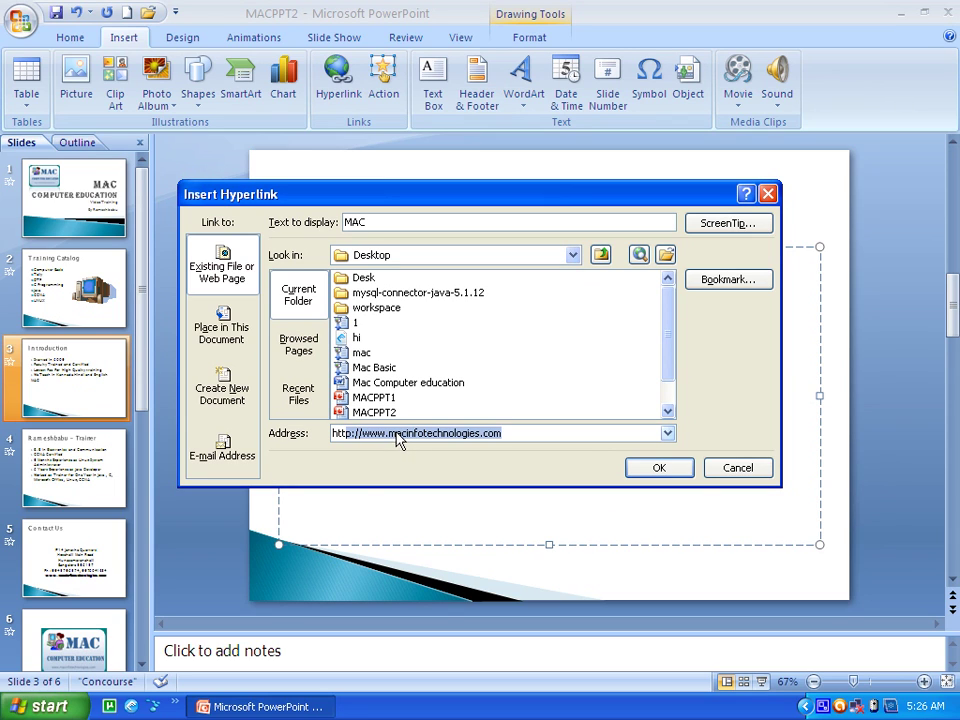
click(564, 440)
click(668, 476)
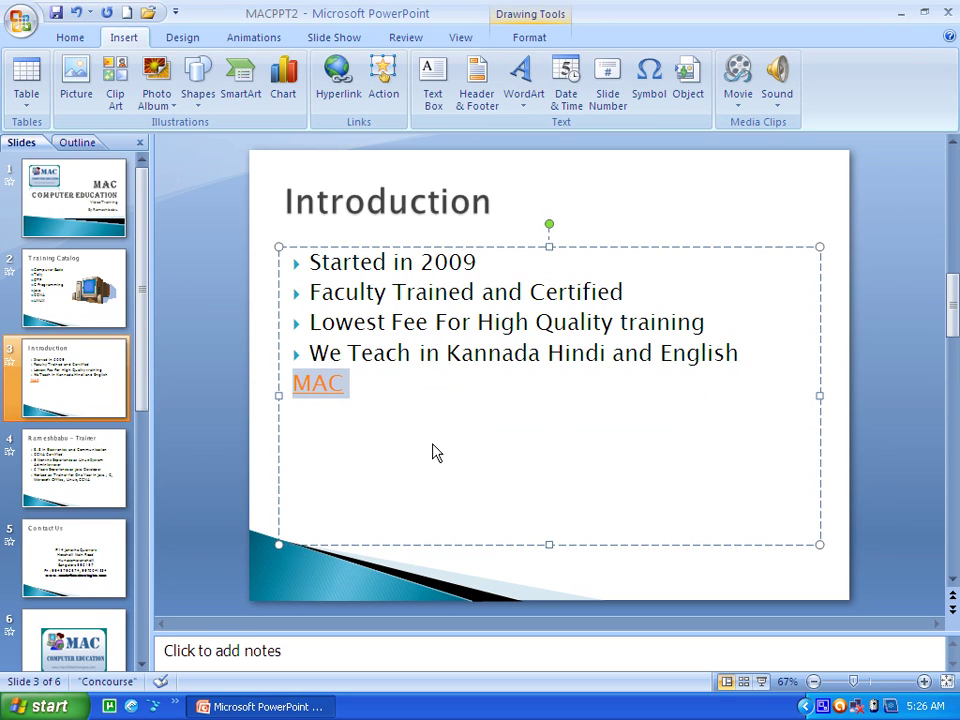
click(436, 423)
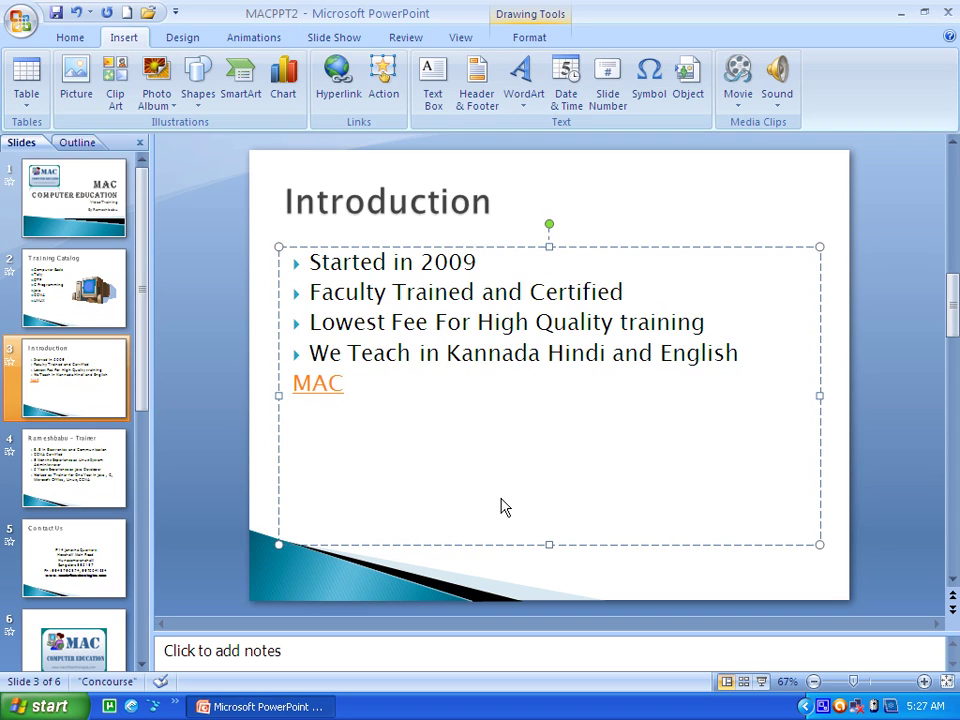
- Run the show from the Introduction slide, follow the MAC link, dismiss the server error, and exit
click(322, 39)
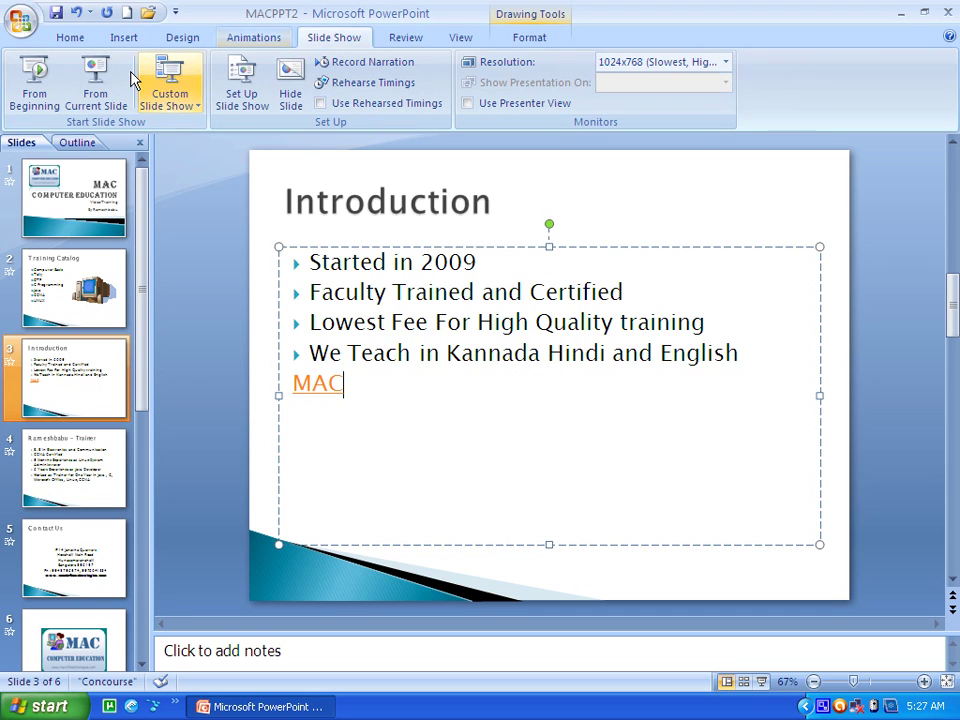
click(108, 91)
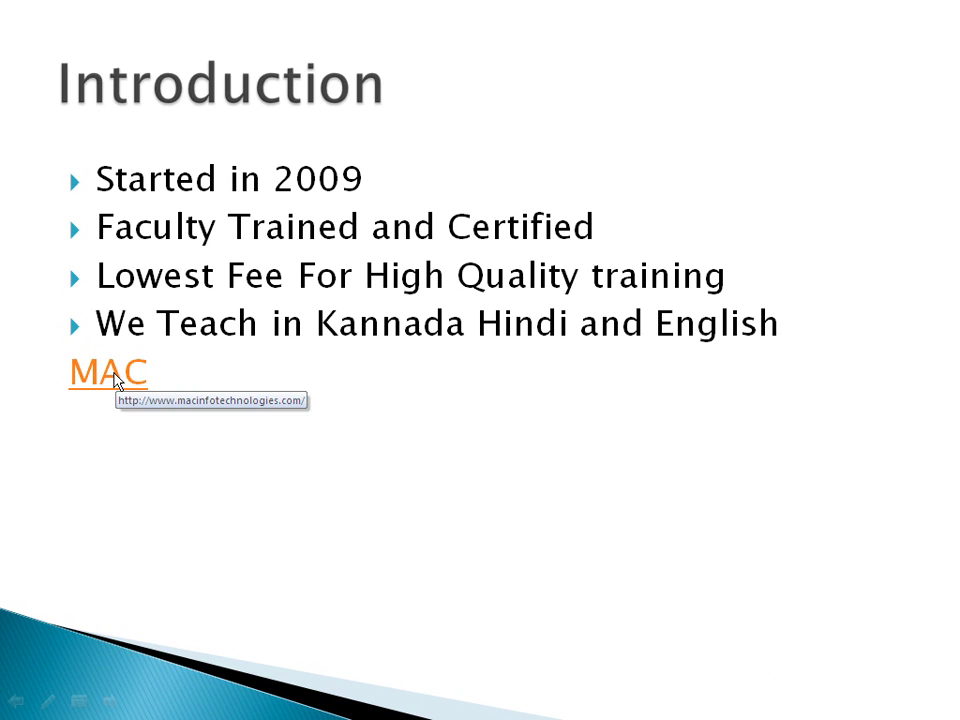
click(115, 378)
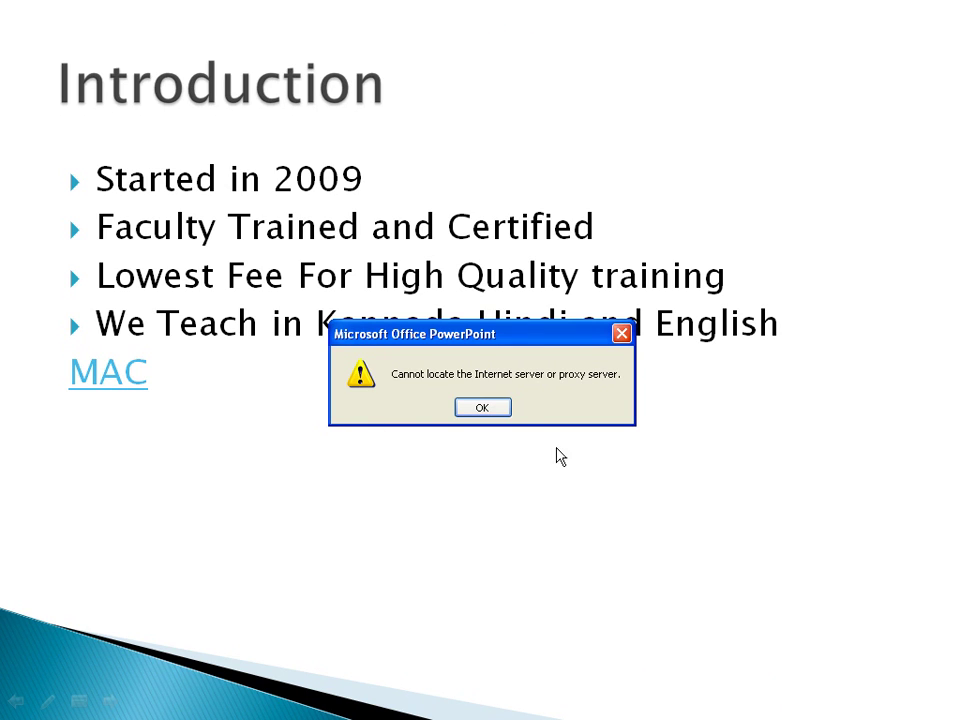
click(485, 411)
click(483, 409)
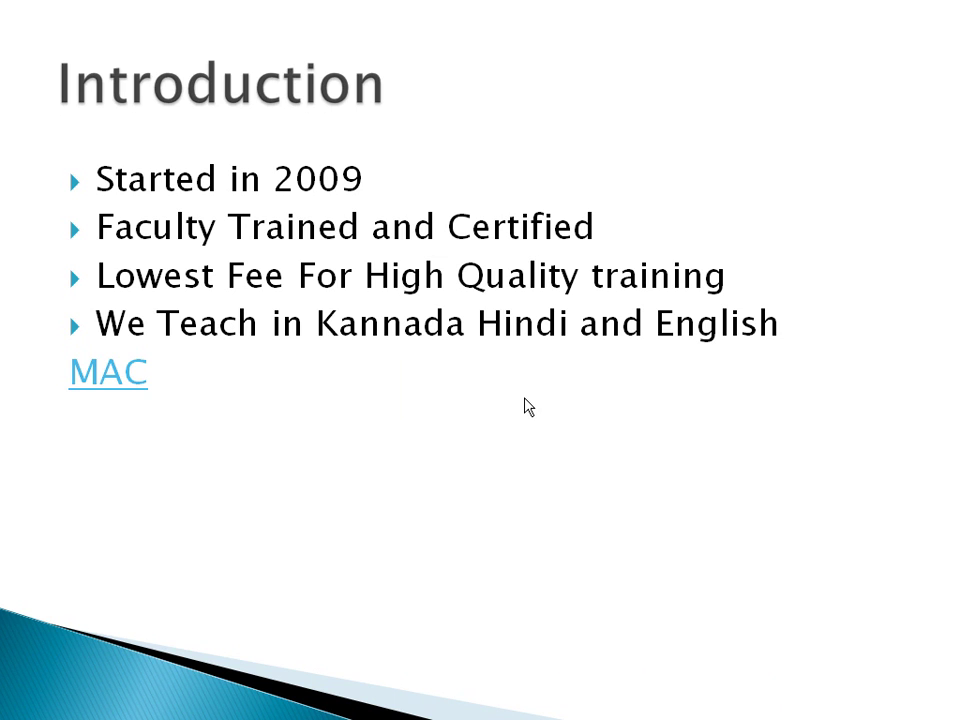
key(Escape)
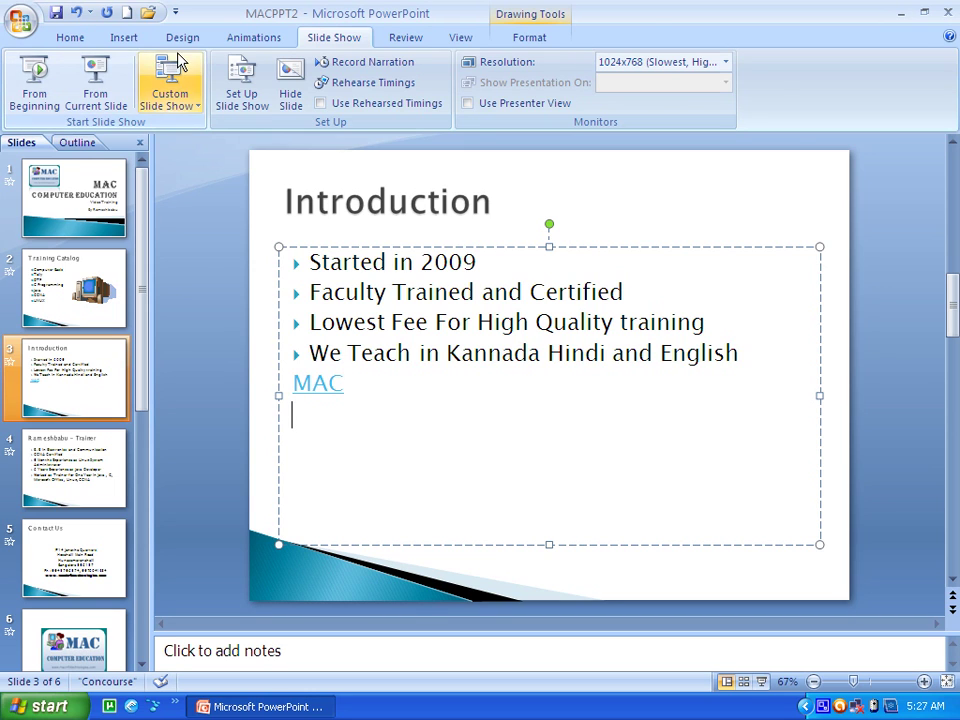
- Go to the title slide (slide 1) and undo an empty trial text box drawn there
click(140, 42)
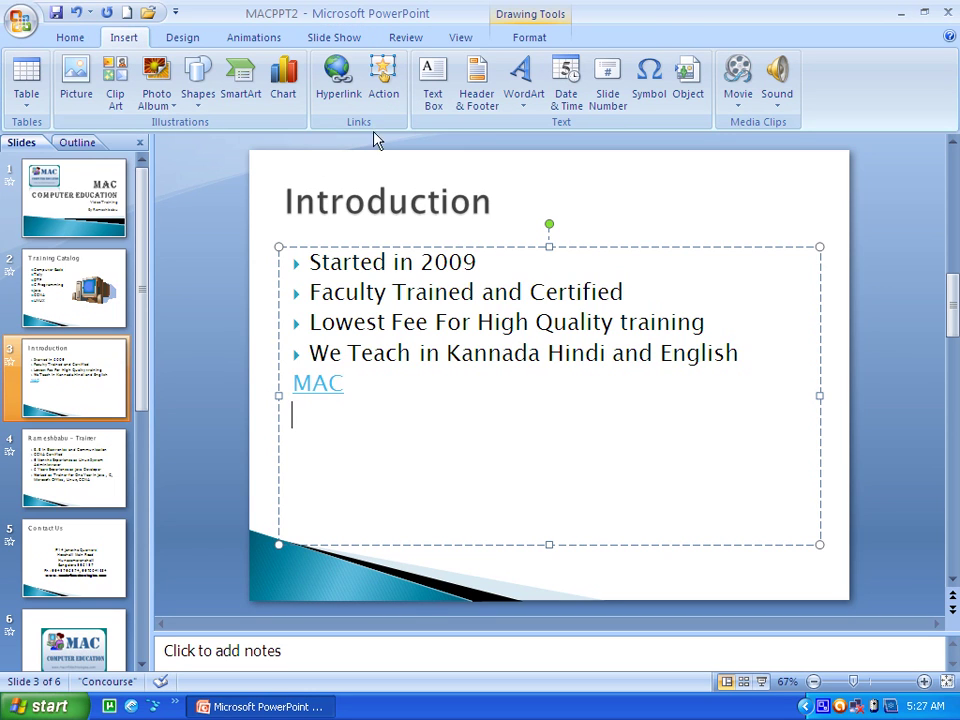
click(440, 100)
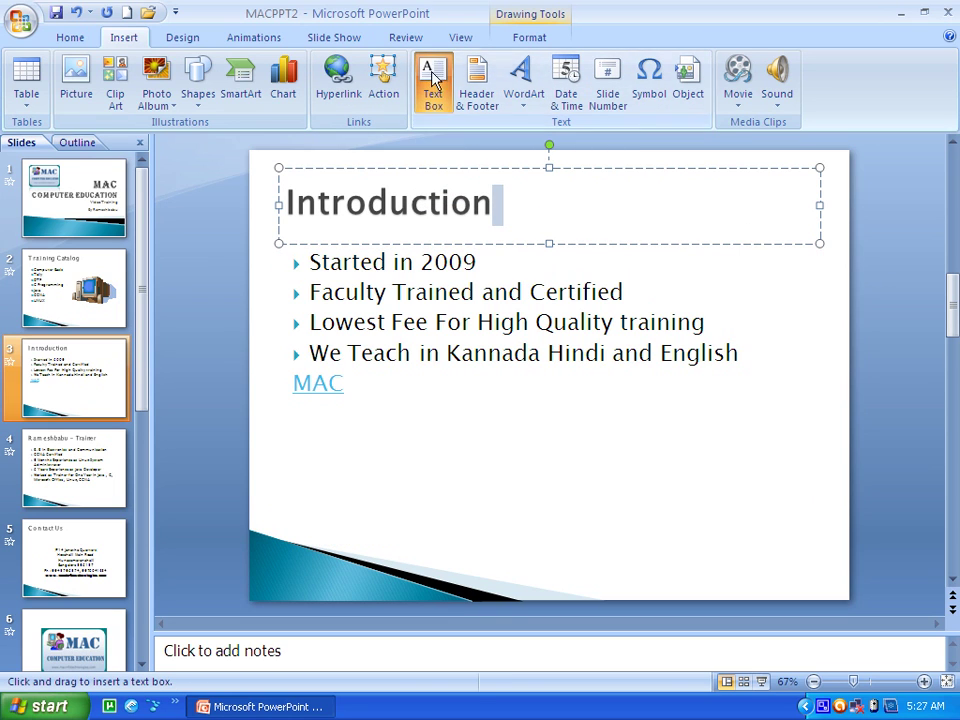
click(432, 88)
click(519, 459)
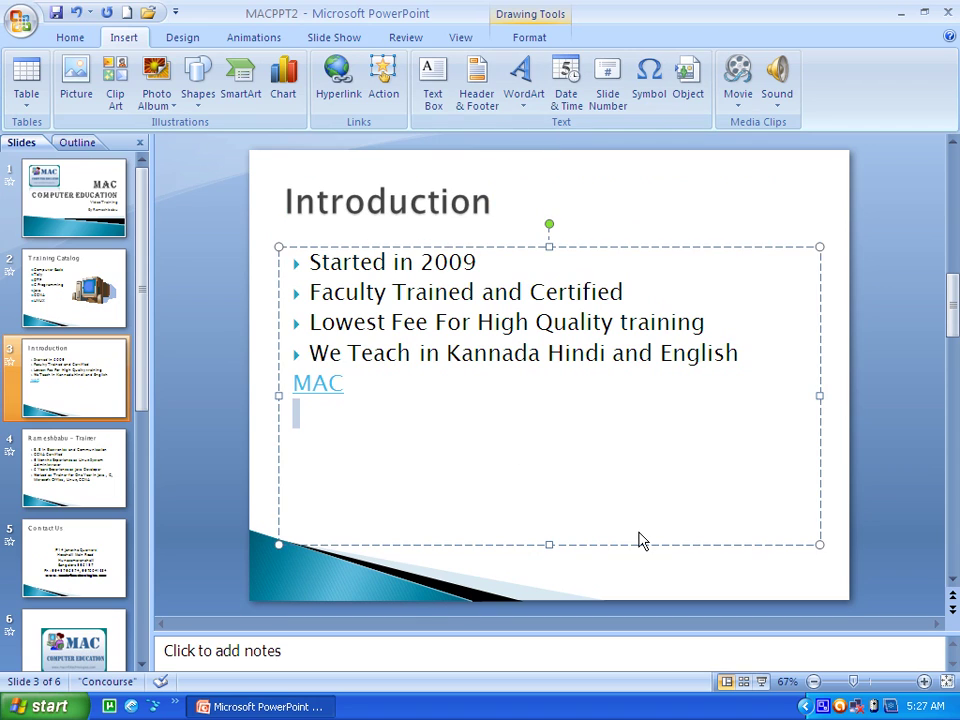
click(545, 559)
click(430, 90)
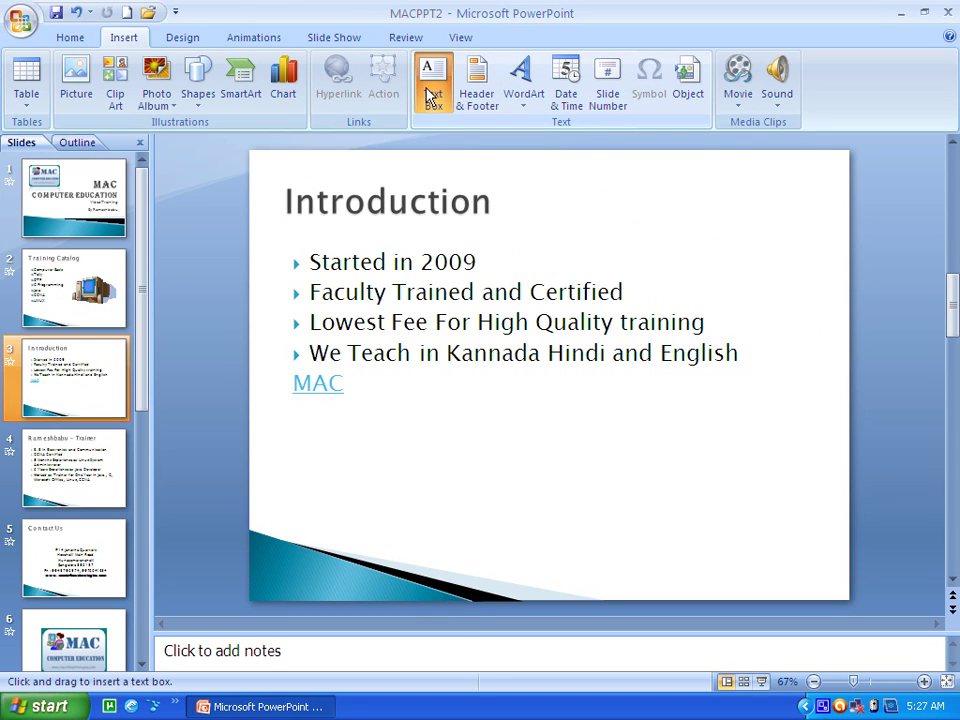
click(83, 222)
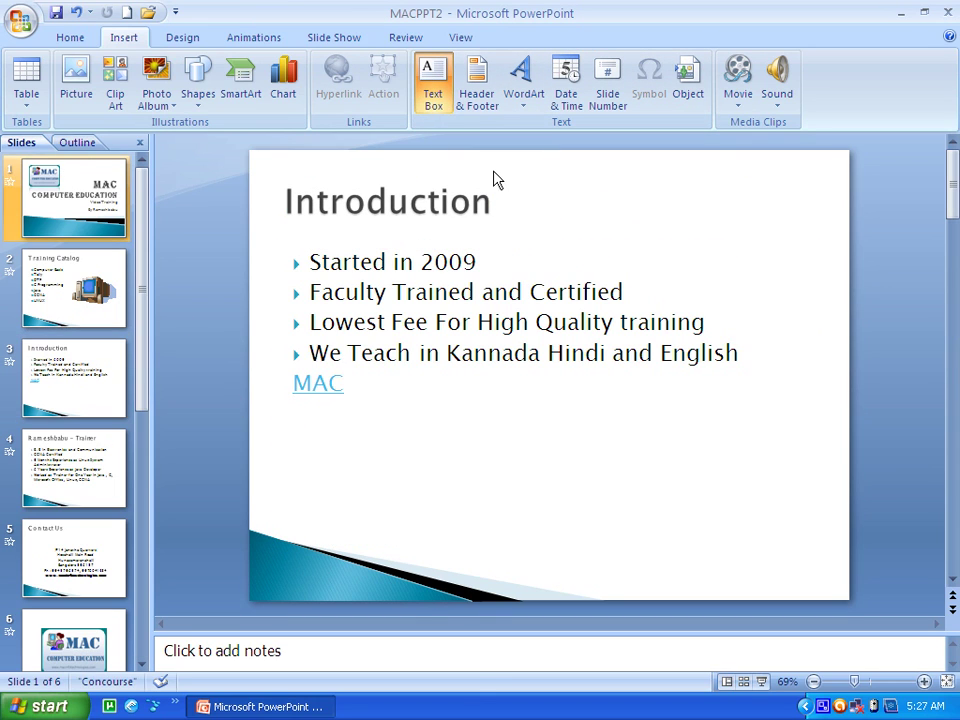
click(445, 95)
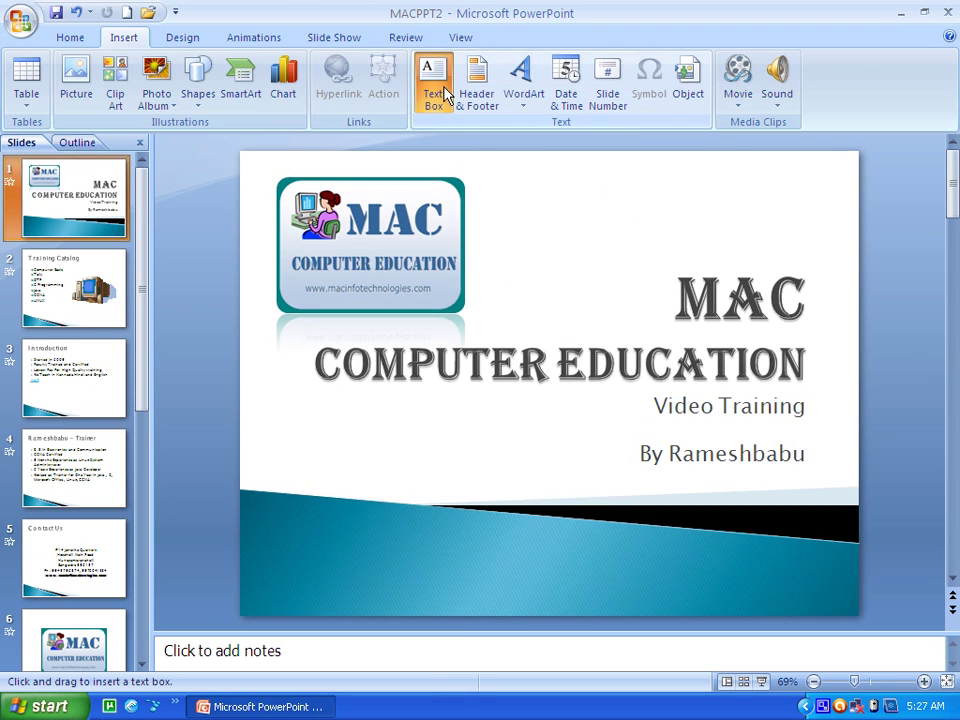
drag(535, 178, 755, 265)
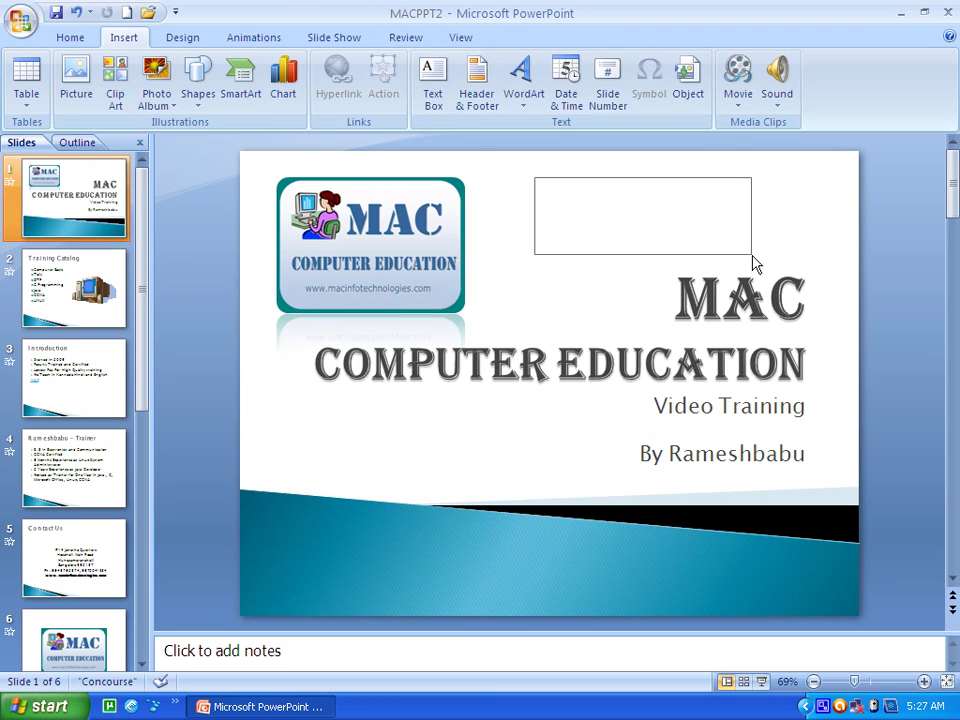
key(ctrl+z)
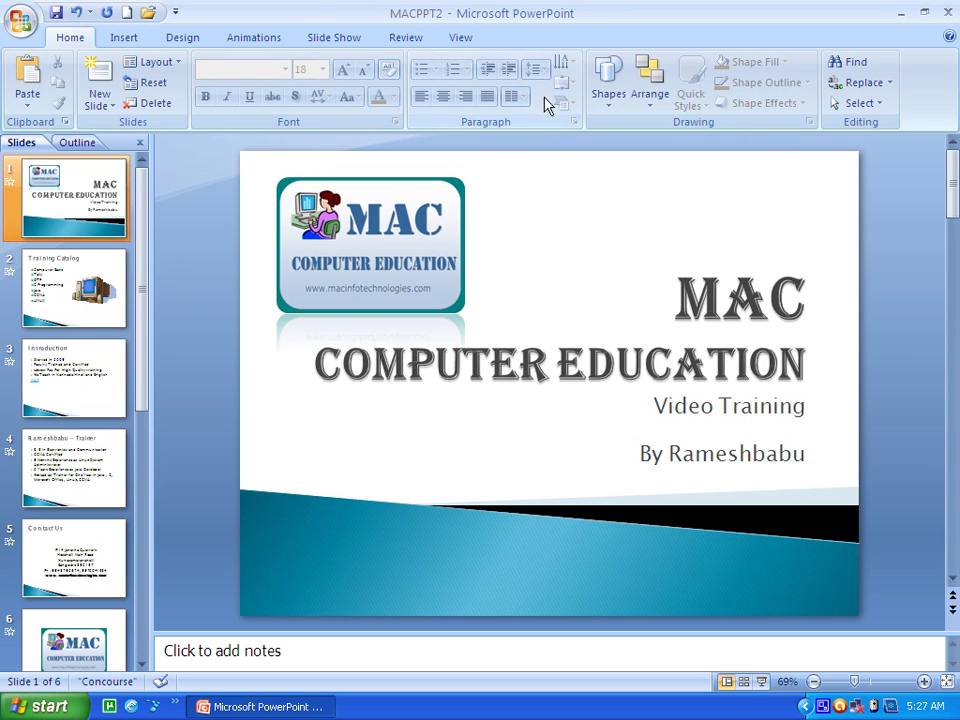
- Add a trial text box reading 'gygy' above the MAC heading, then delete it
click(124, 37)
click(433, 84)
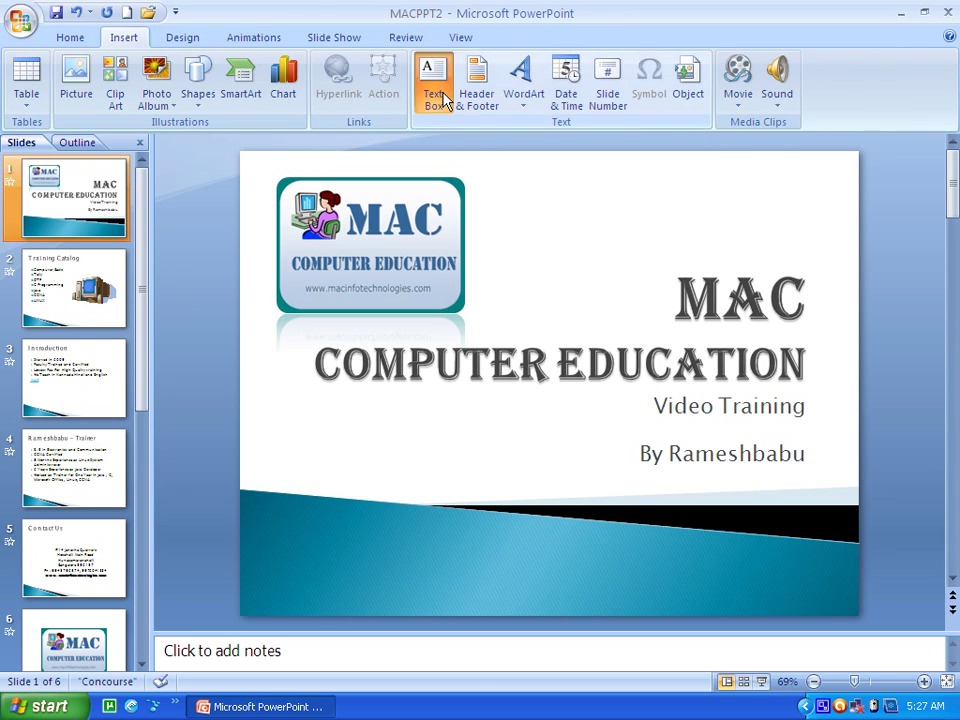
drag(540, 172, 751, 239)
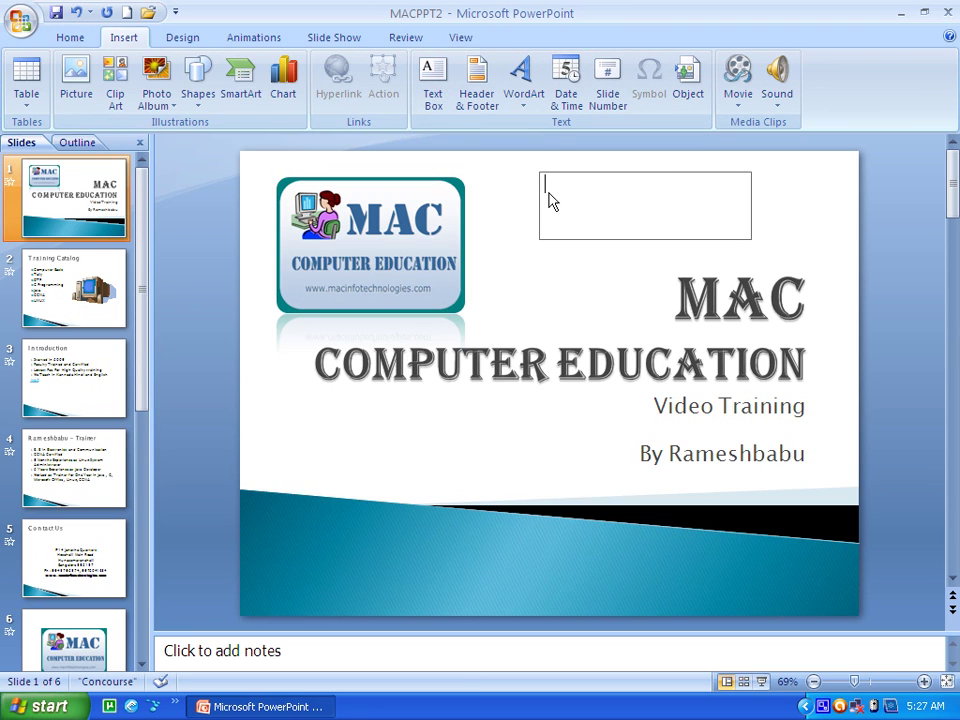
text(gygy)
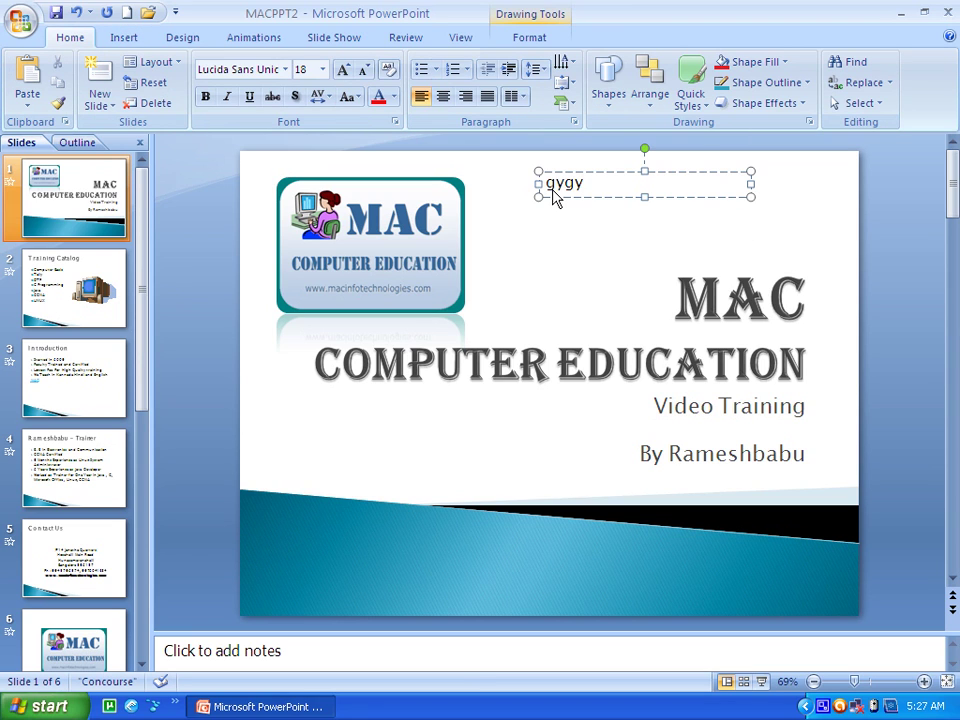
click(574, 238)
click(578, 194)
key(Escape)
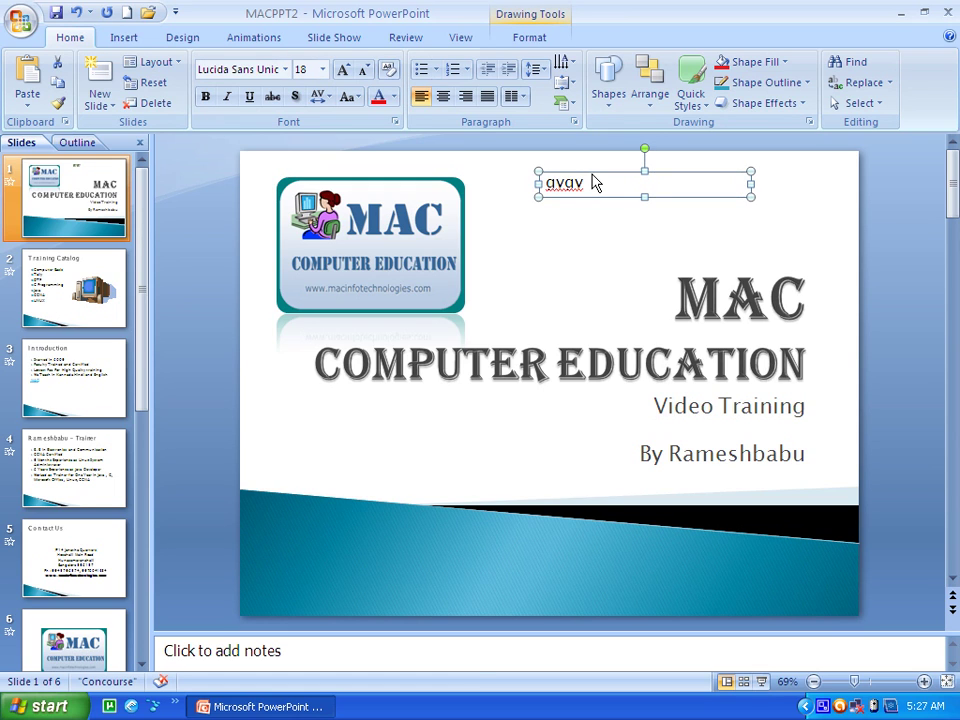
key(Delete)
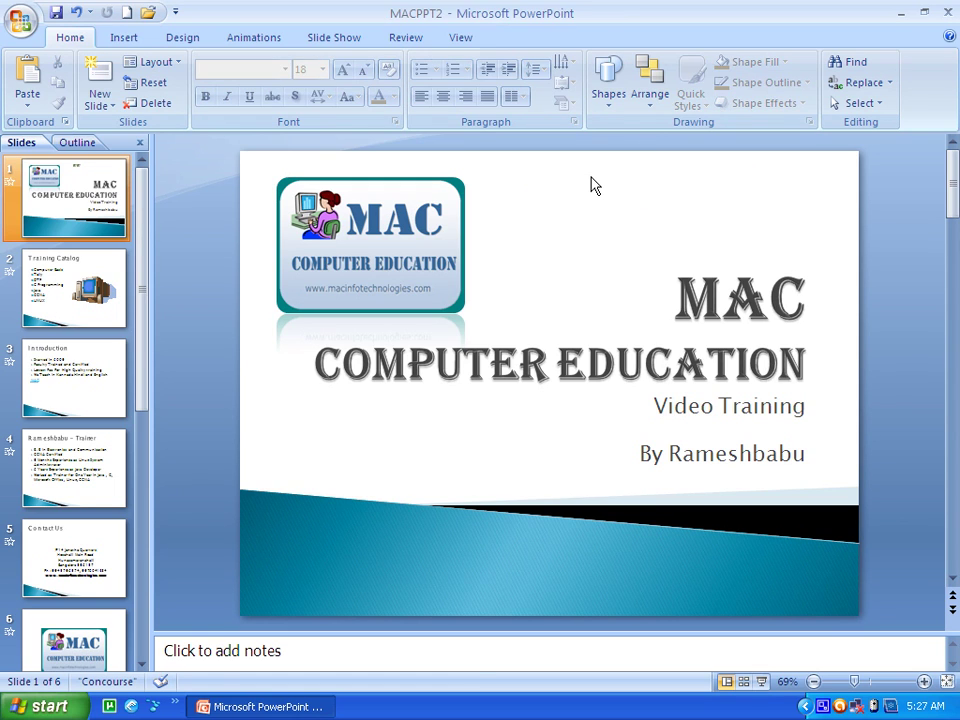
click(115, 36)
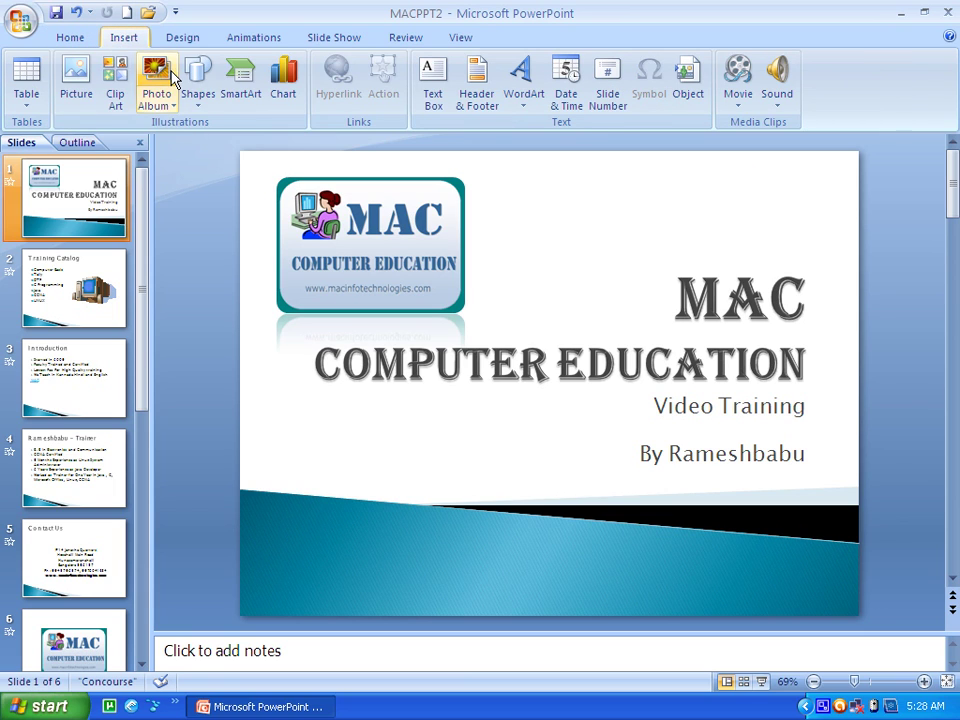
- Include an automatically updating date and time in the slide footer
click(478, 95)
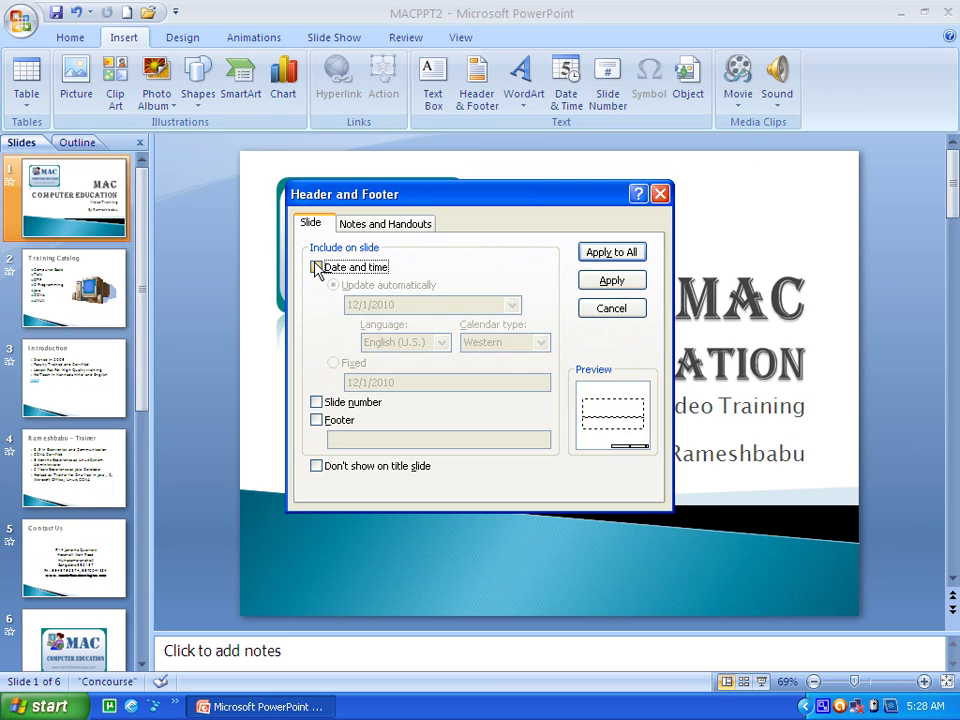
click(316, 268)
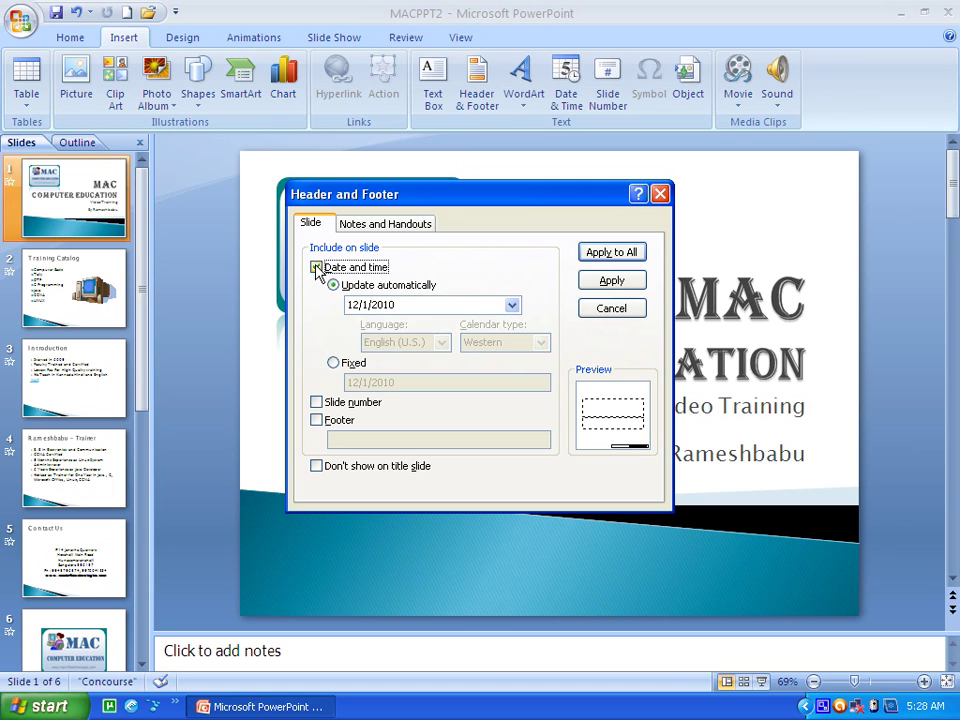
click(511, 306)
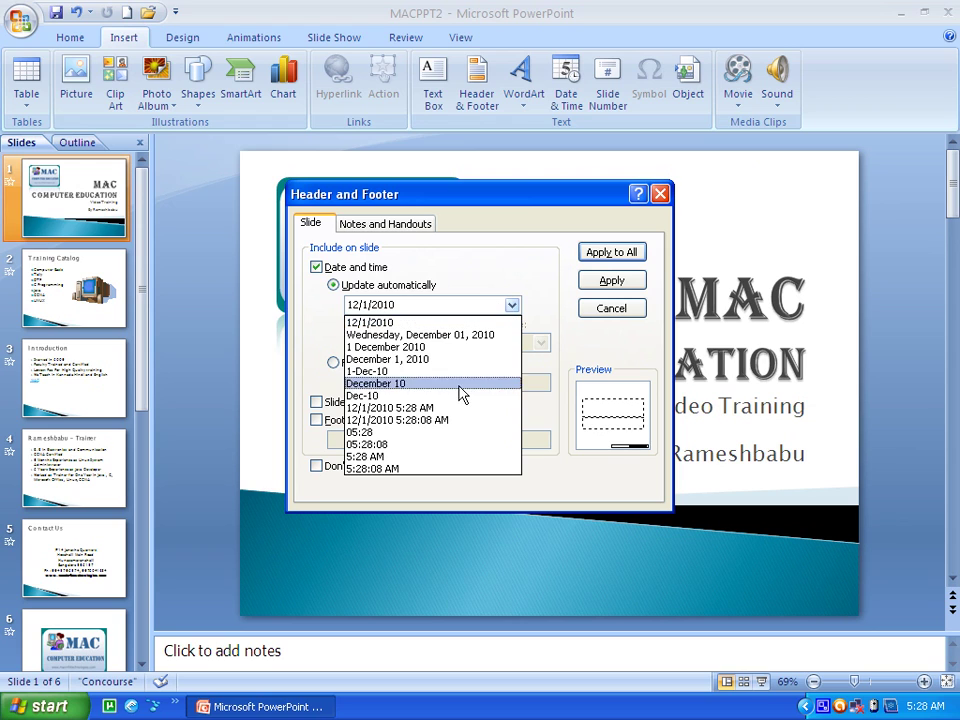
click(447, 421)
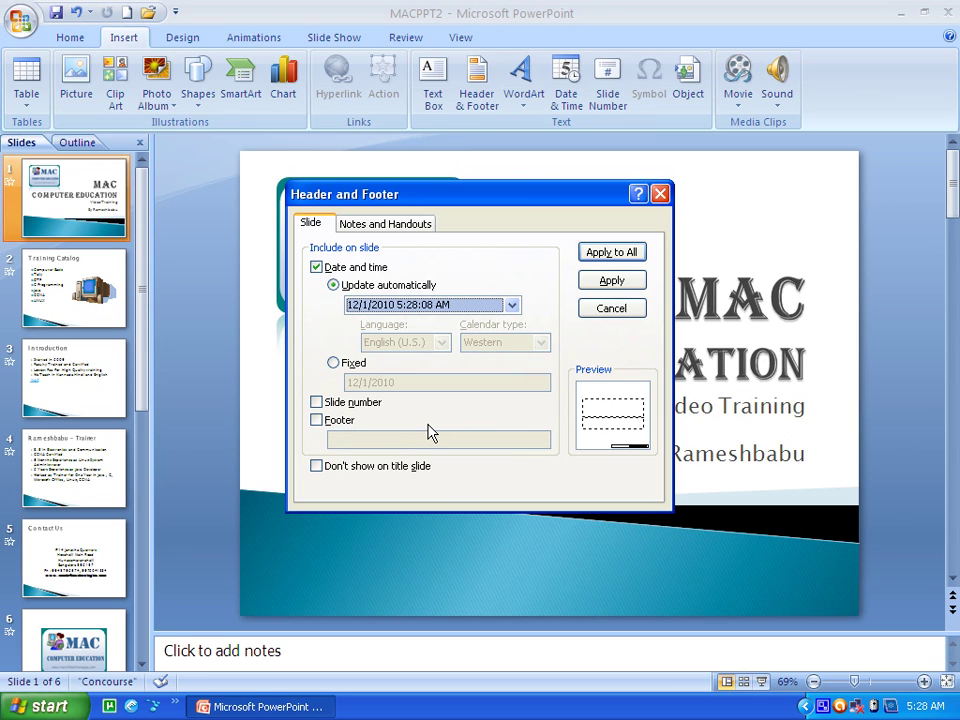
click(335, 365)
click(334, 284)
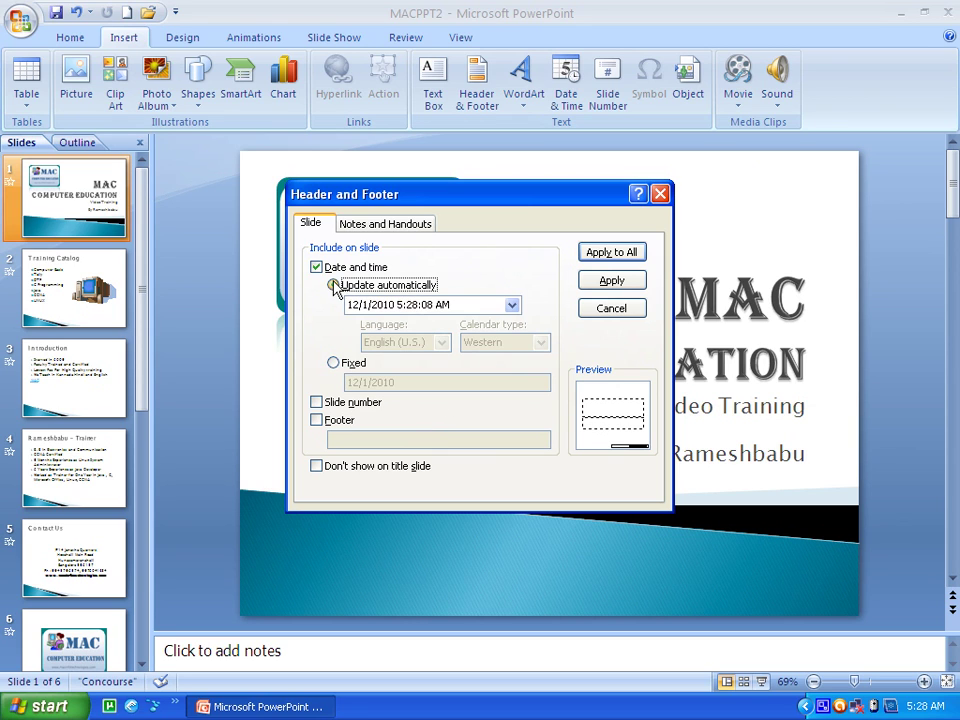
click(317, 402)
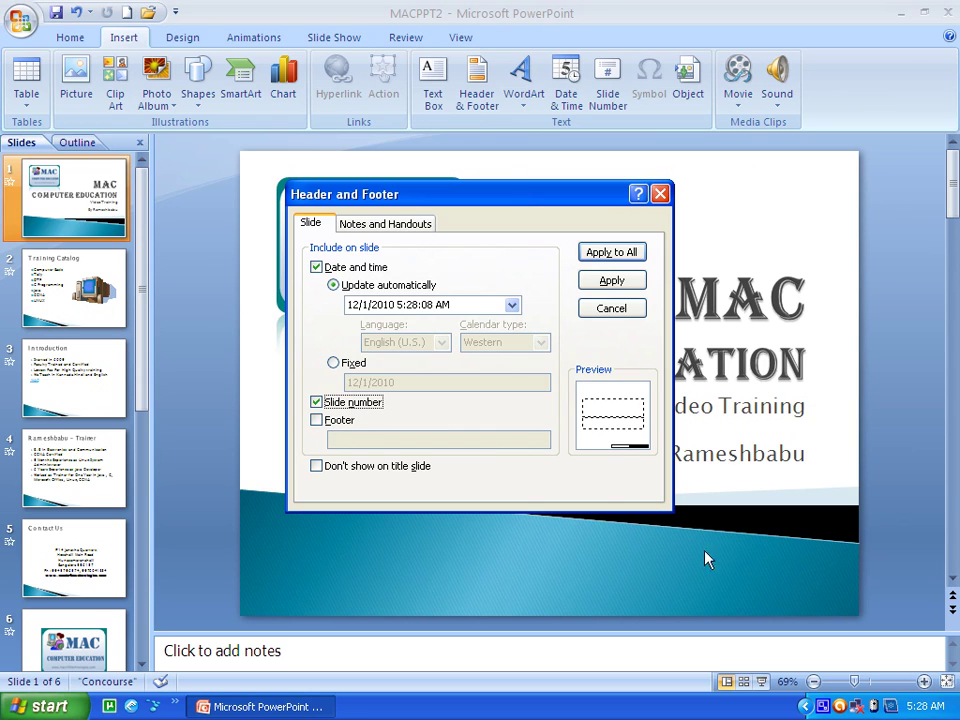
click(317, 420)
click(369, 443)
text(www.macinfotechnologies.com)
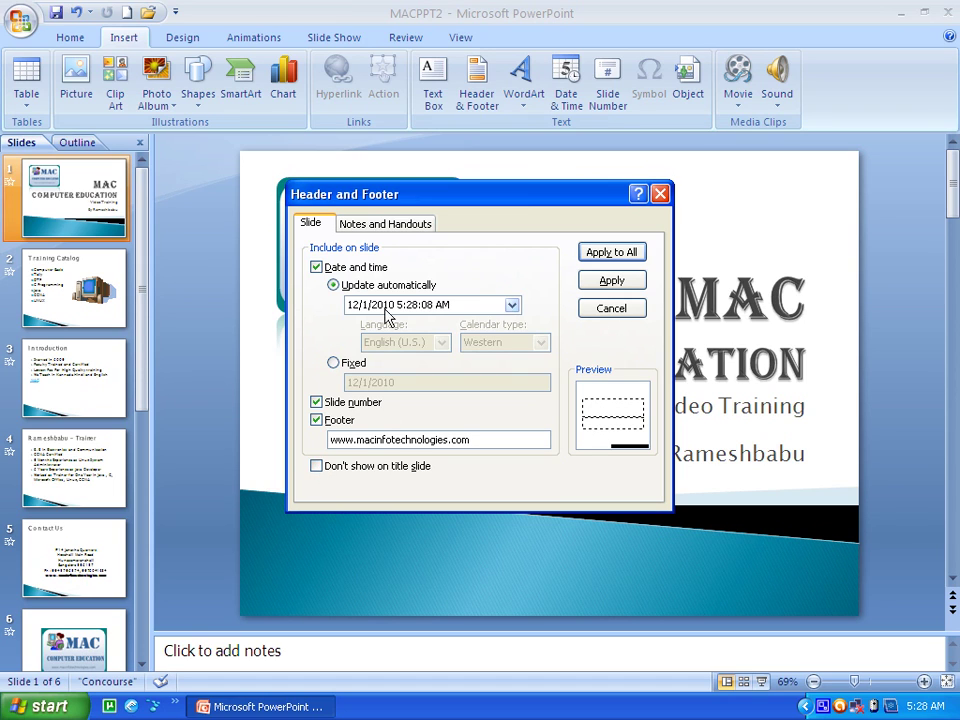
click(317, 467)
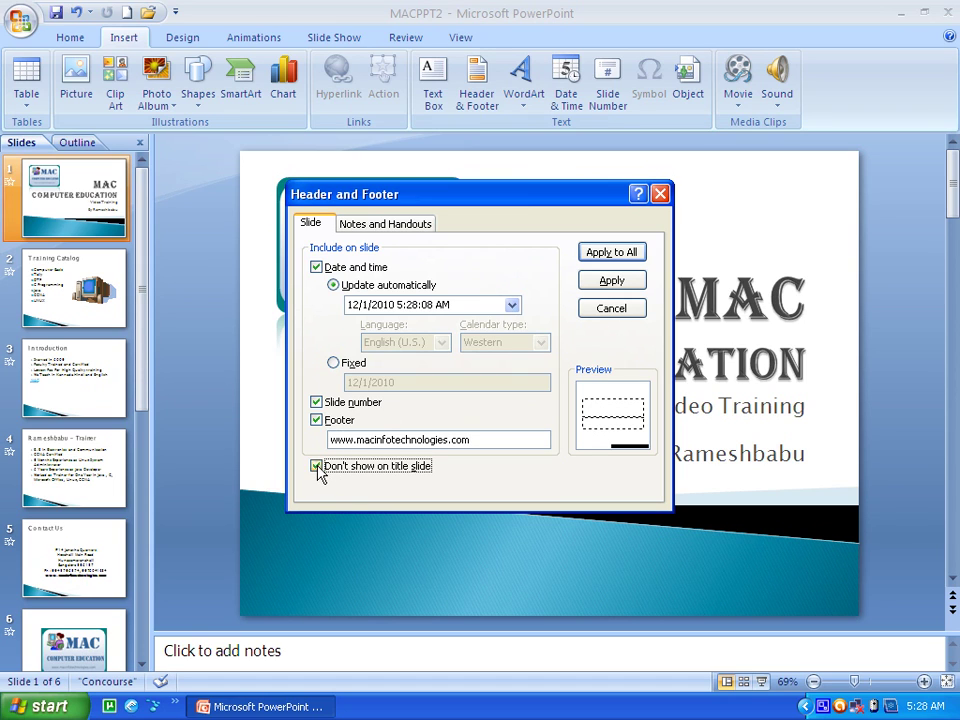
click(317, 467)
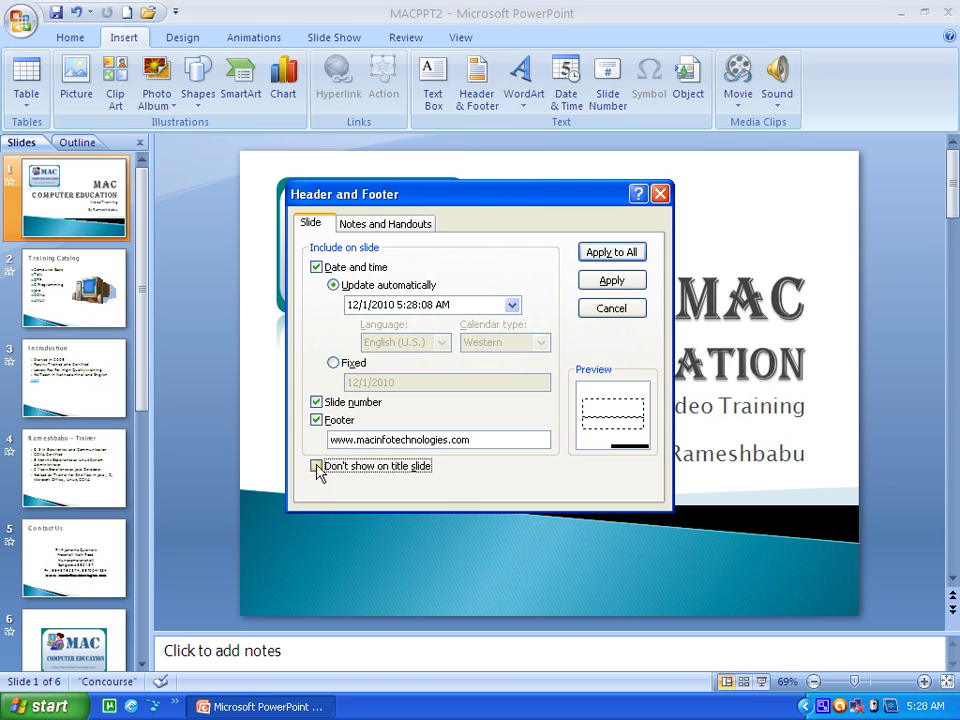
click(608, 253)
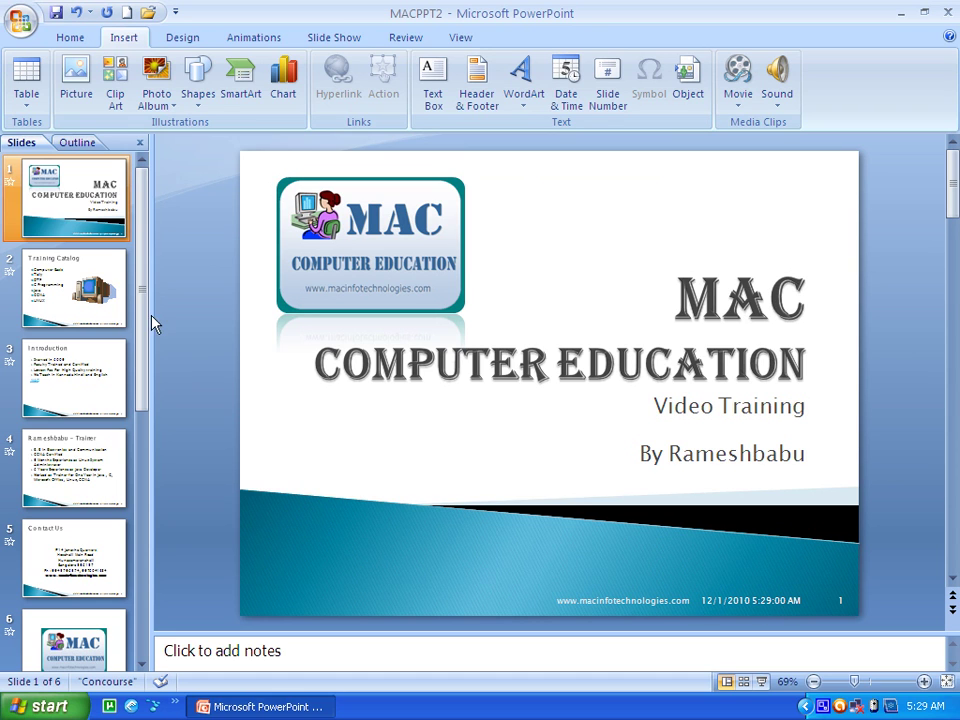
click(90, 300)
click(80, 368)
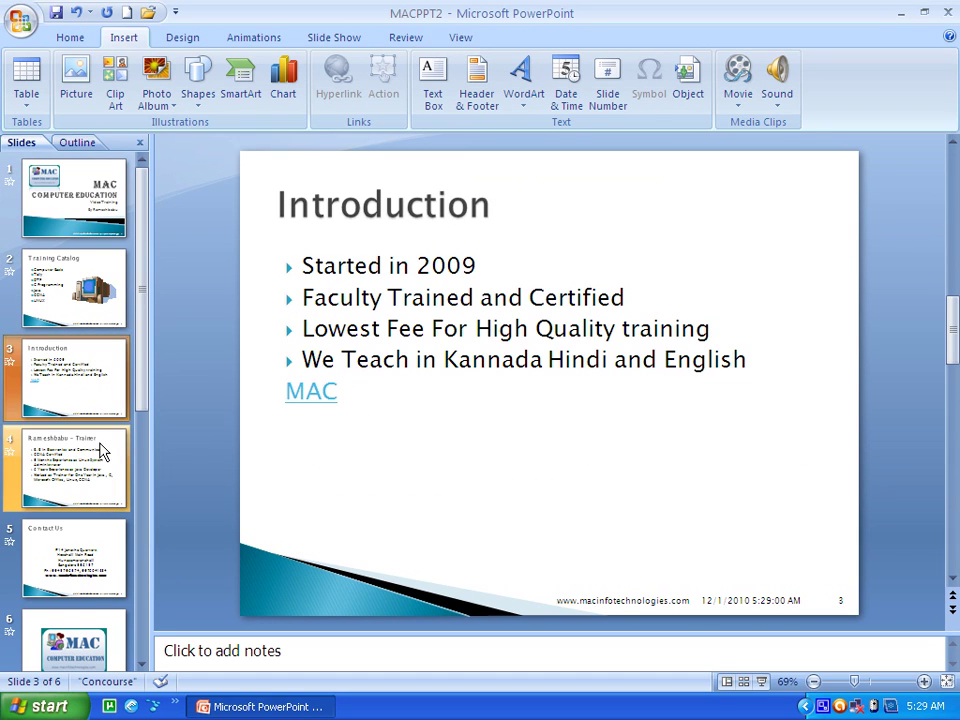
click(101, 453)
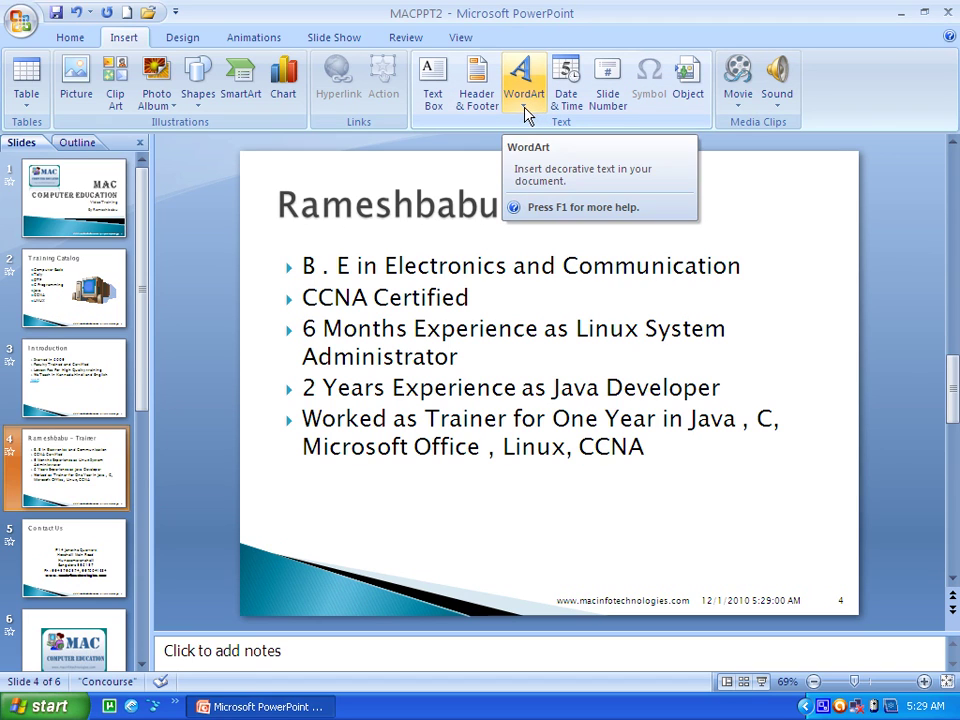
key(Home)
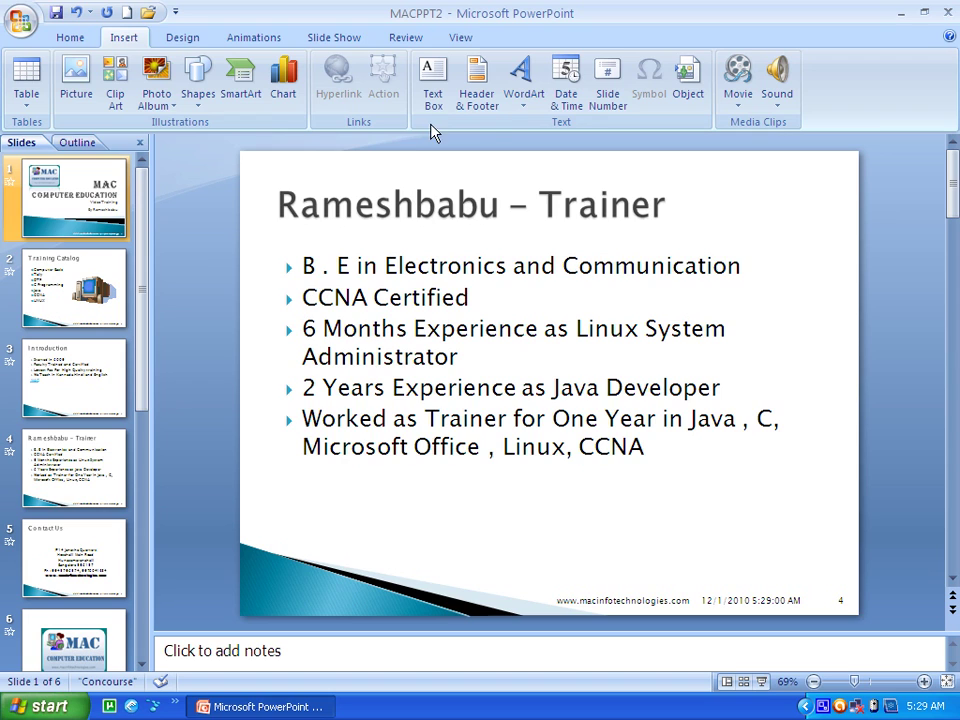
- Insert a WordArt at the title slide's top right reading 'Welcome'
click(521, 108)
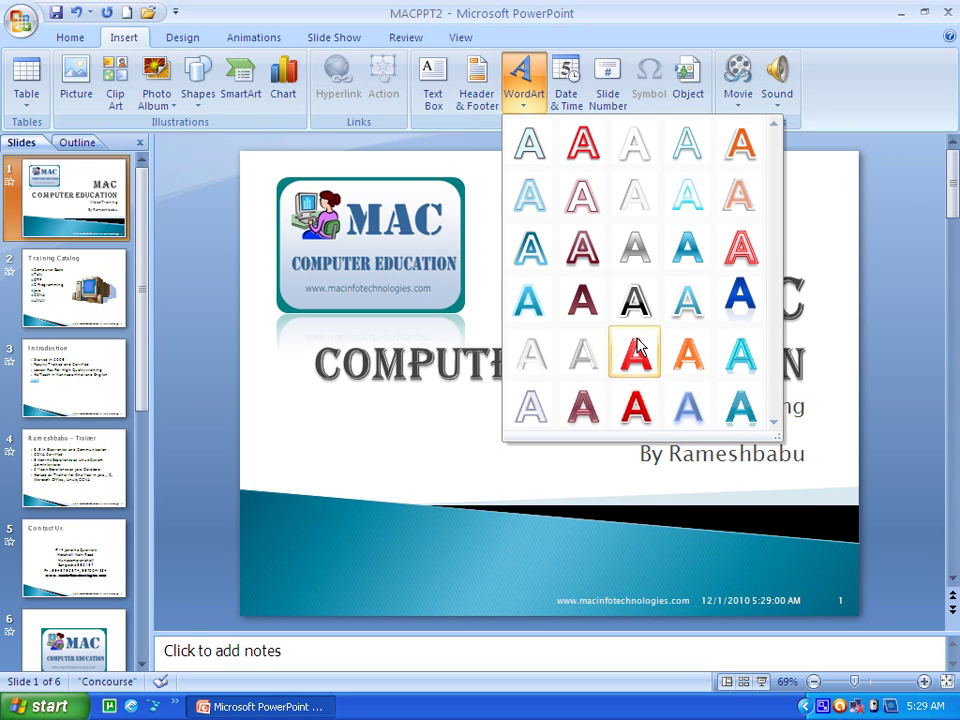
click(682, 251)
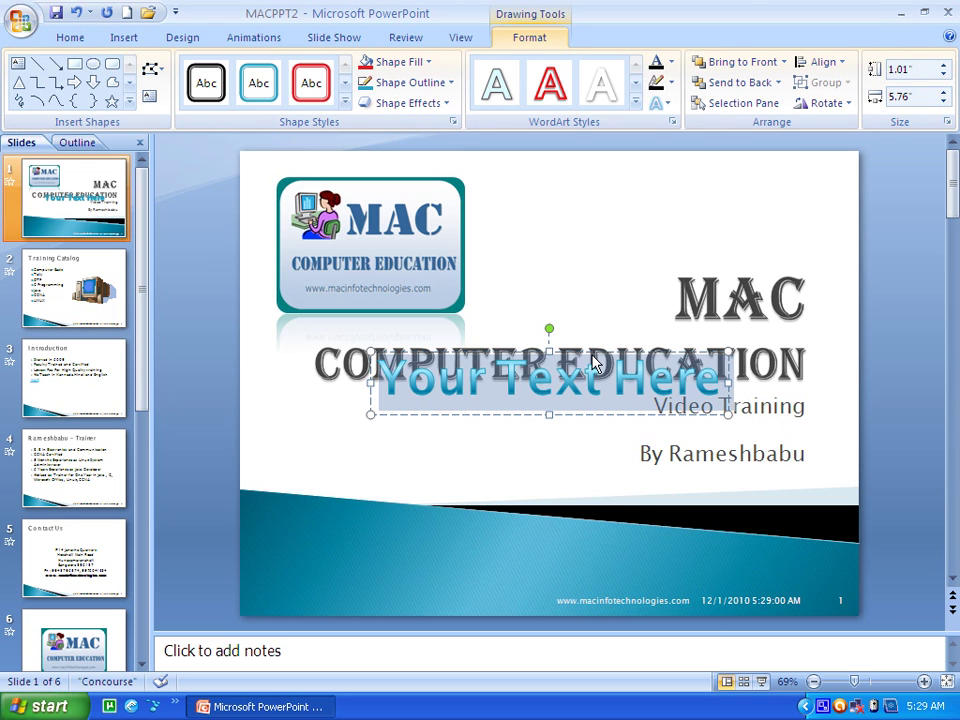
drag(594, 363, 705, 198)
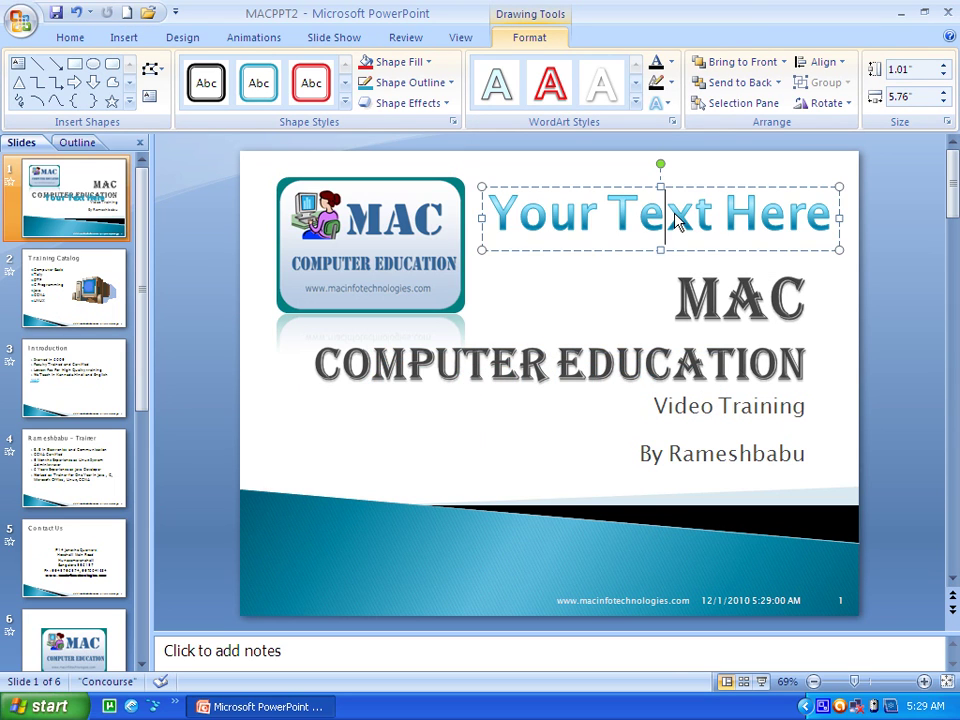
click(676, 220)
key(Delete)
key(Delete)
key(Delete)
key(Delete)
key(Delete)
key(Delete)
key(Delete)
key(BackSpace)
key(BackSpace)
key(BackSpace)
key(BackSpace)
key(BackSpace)
key(BackSpace)
key(BackSpace)
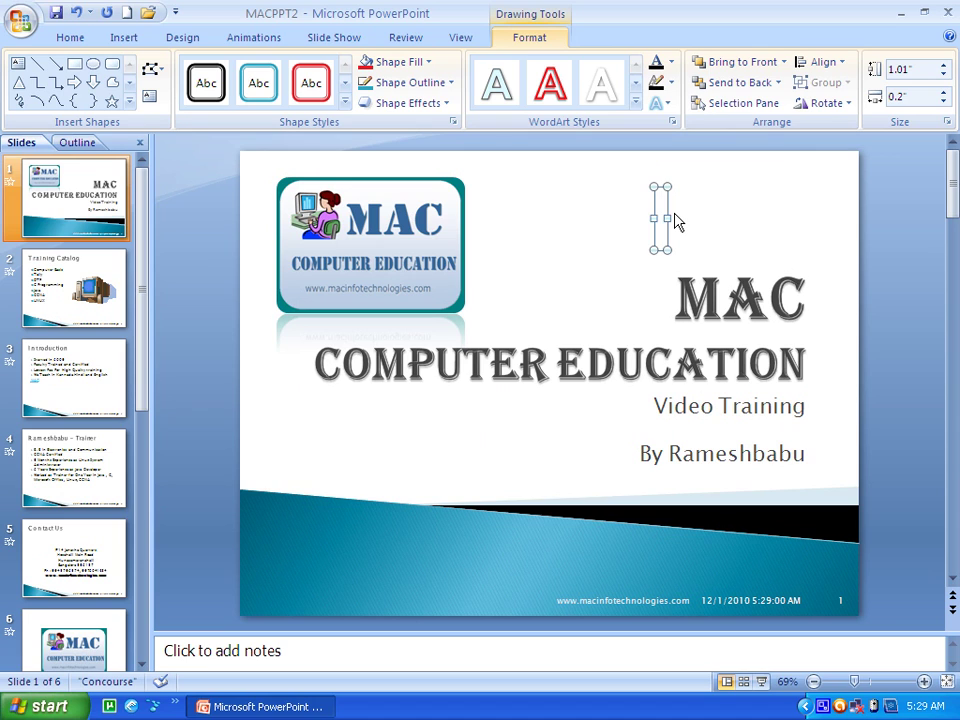
text(W)
text(e)
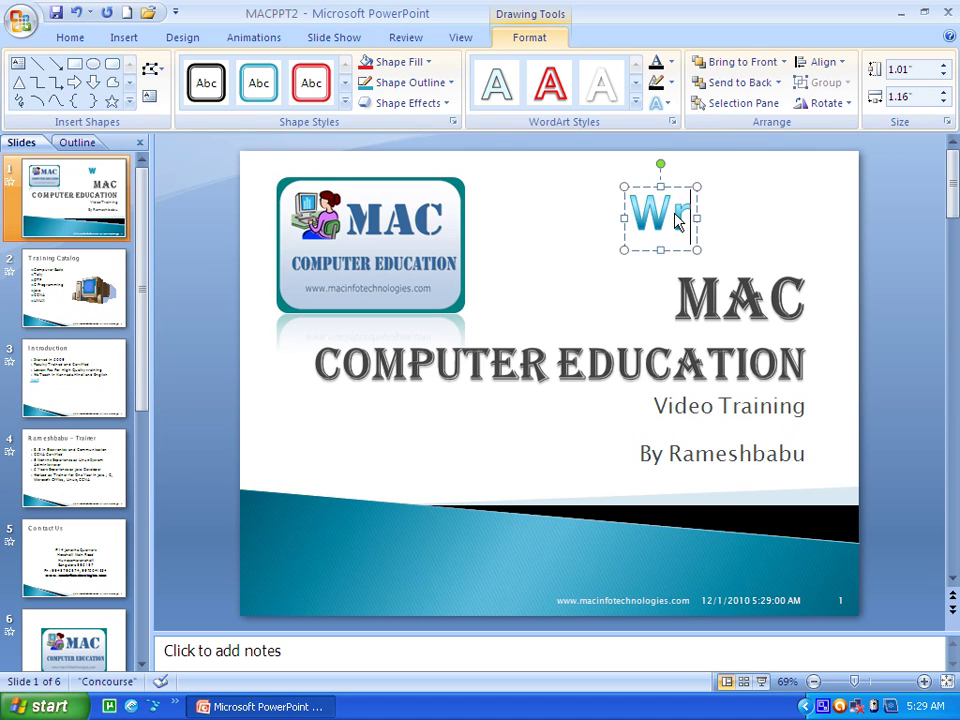
key(BackSpace)
text(elcome)
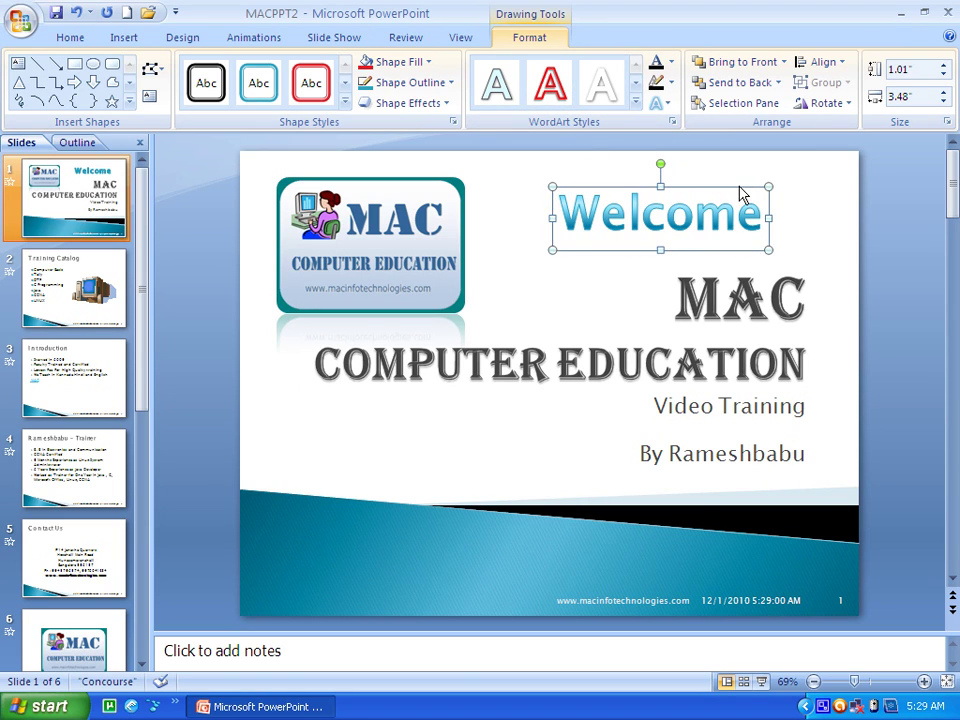
- Give 'Welcome' a solid red WordArt style, then delete the WordArt
click(565, 95)
click(632, 107)
click(624, 139)
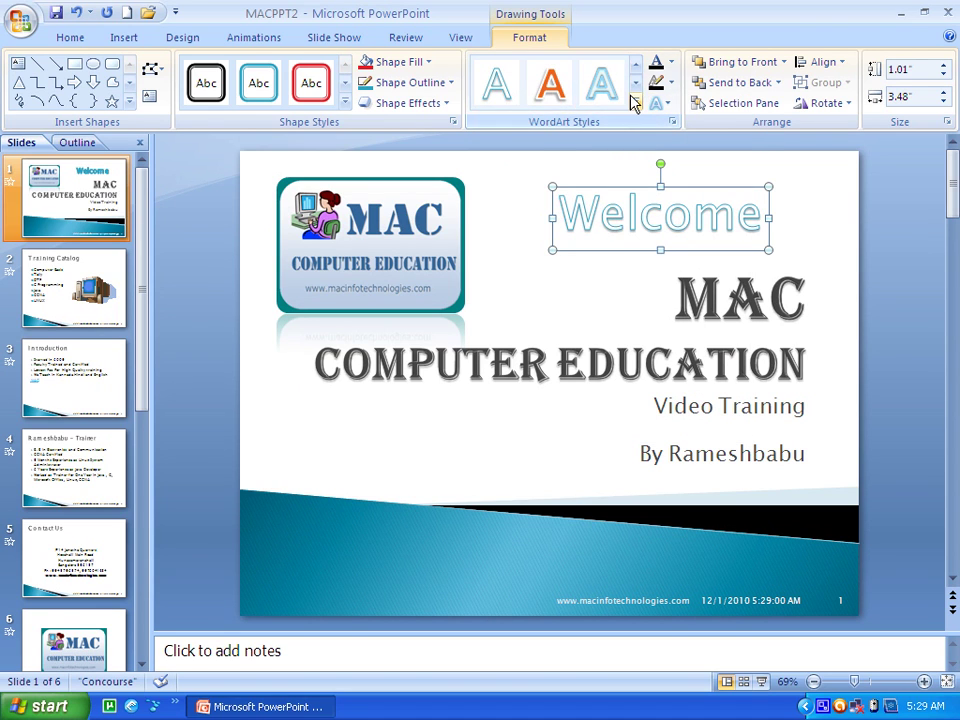
click(634, 103)
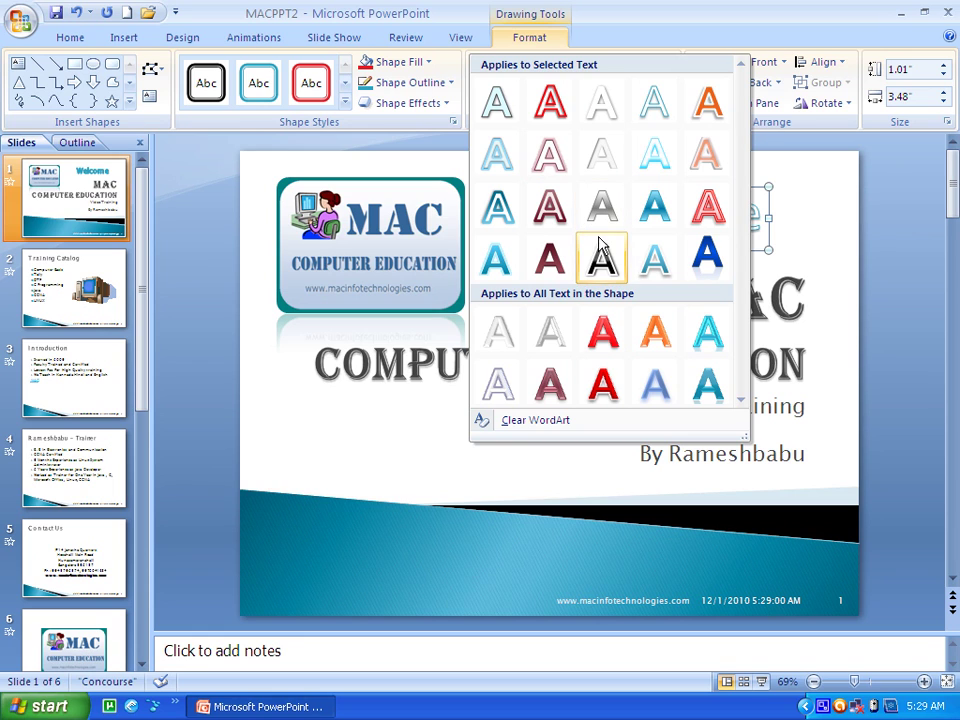
click(603, 330)
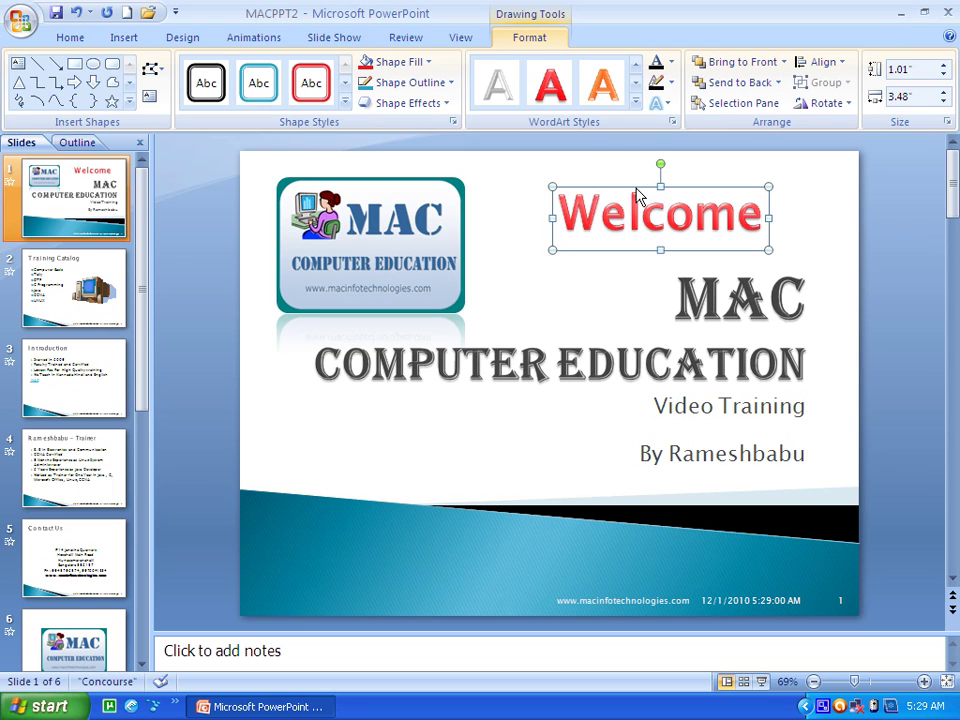
key(Delete)
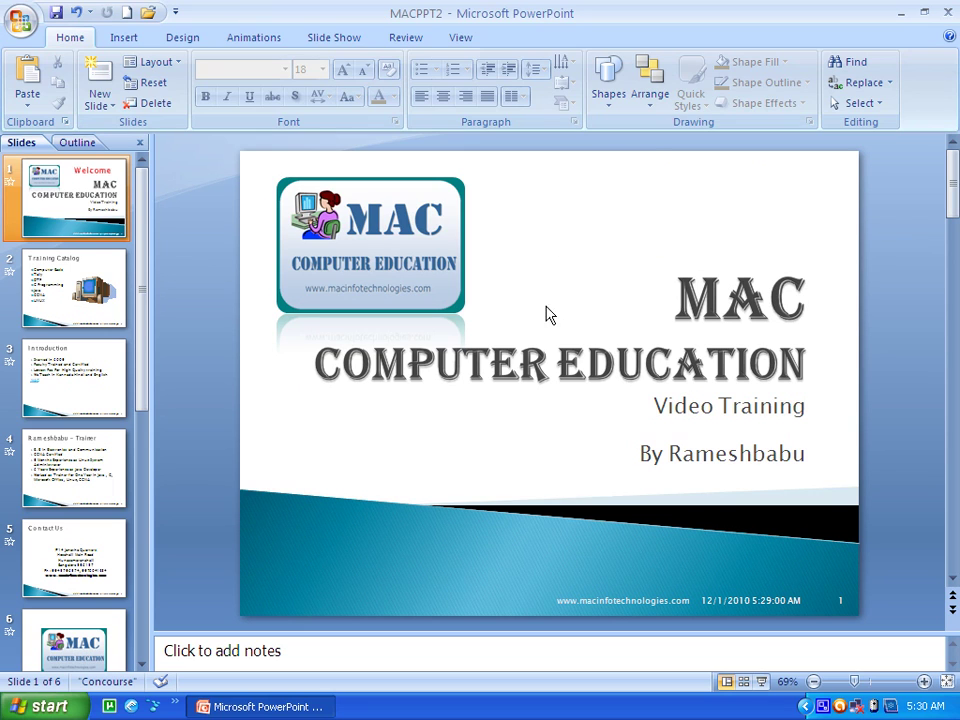
- Launch Word 2007 with a blank document and start a WordArt in a chosen gallery style
click(48, 707)
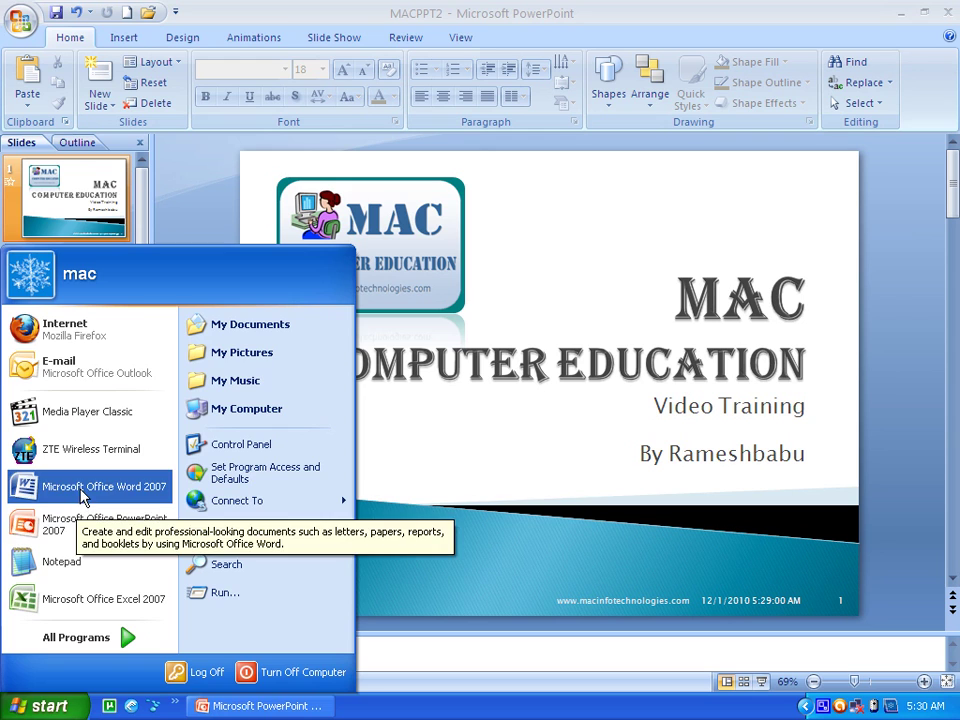
drag(80, 490, 85, 497)
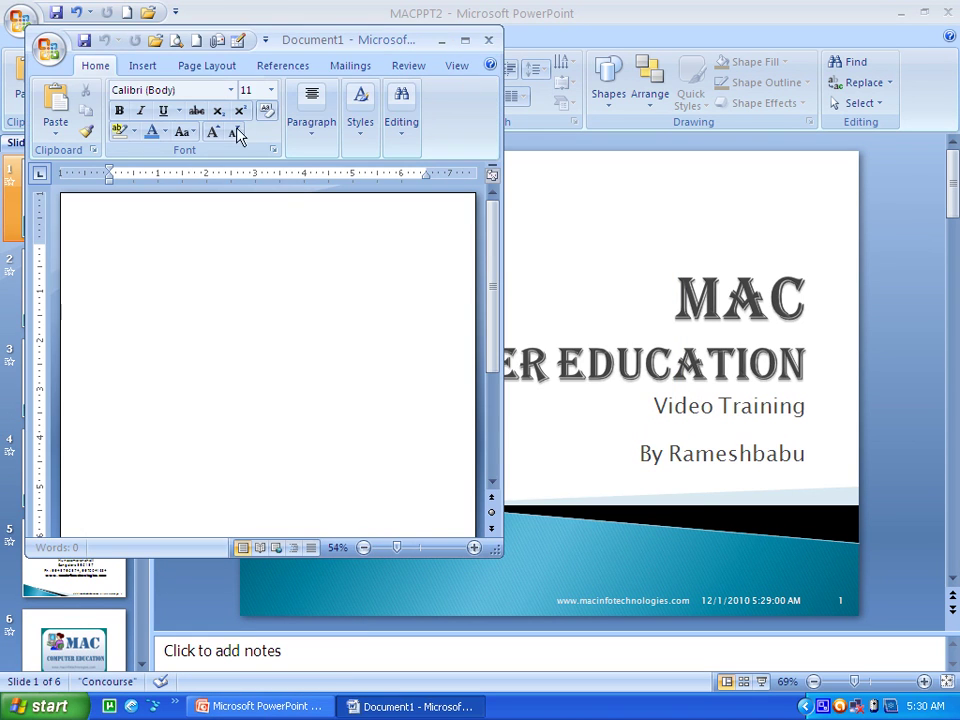
click(142, 66)
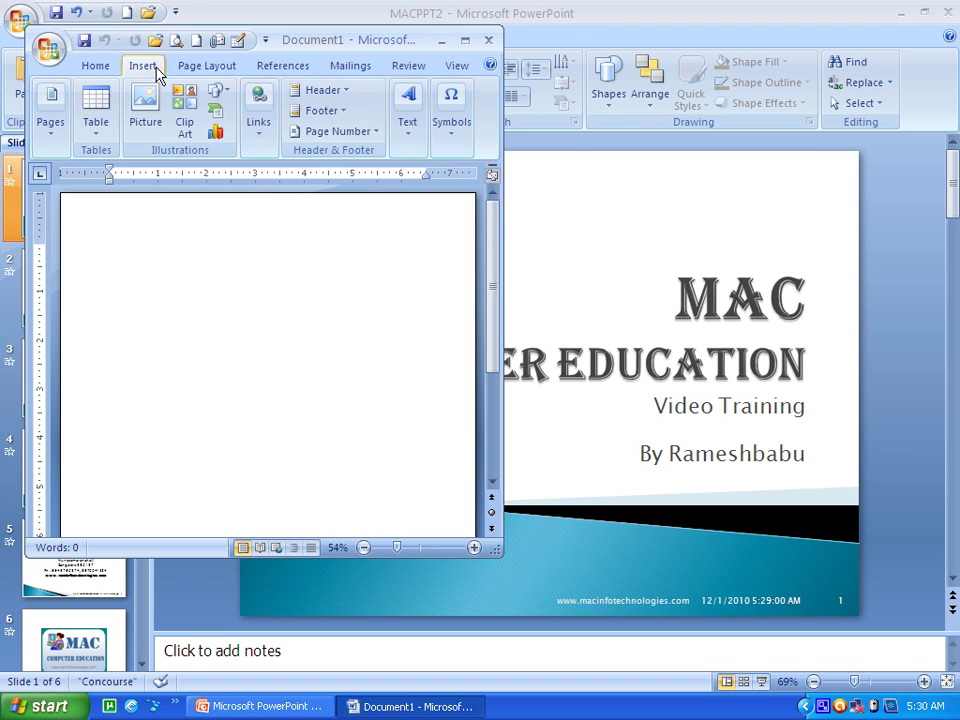
click(410, 122)
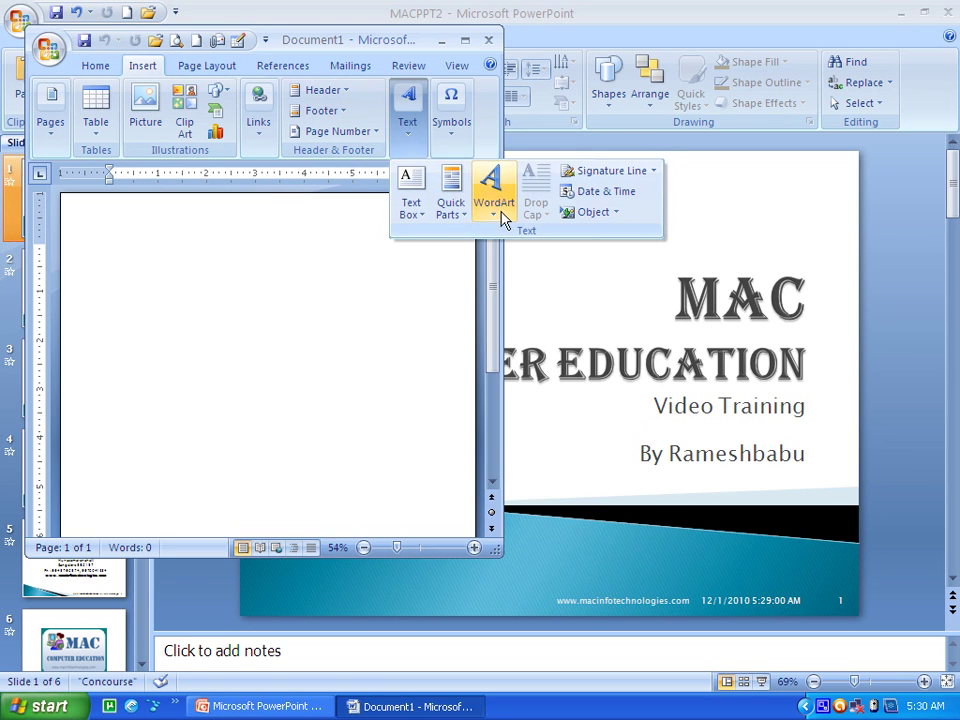
click(496, 210)
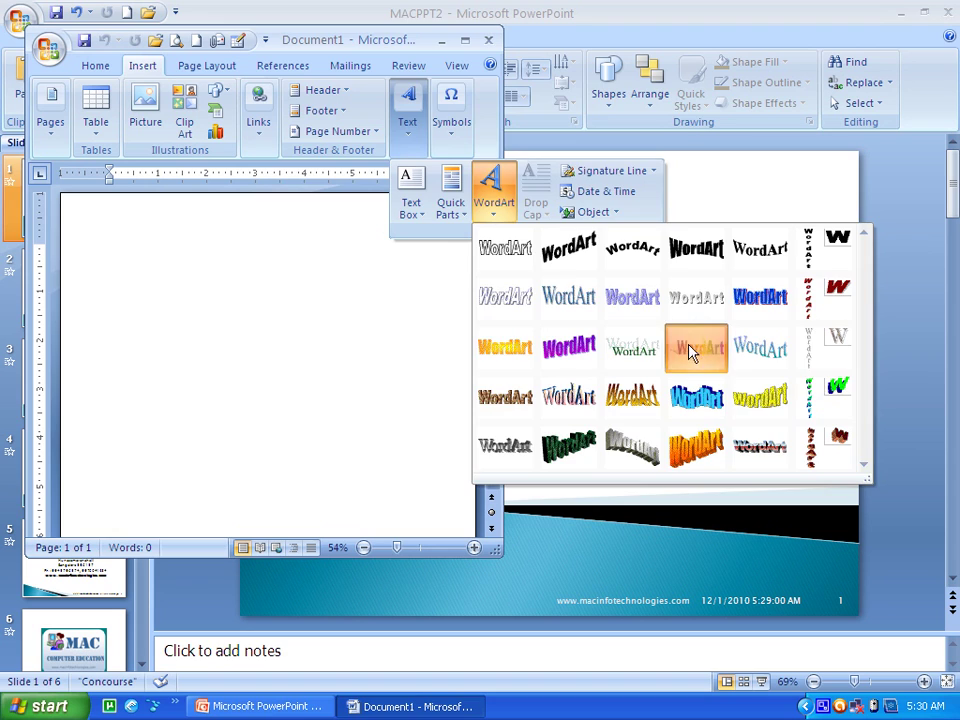
click(693, 347)
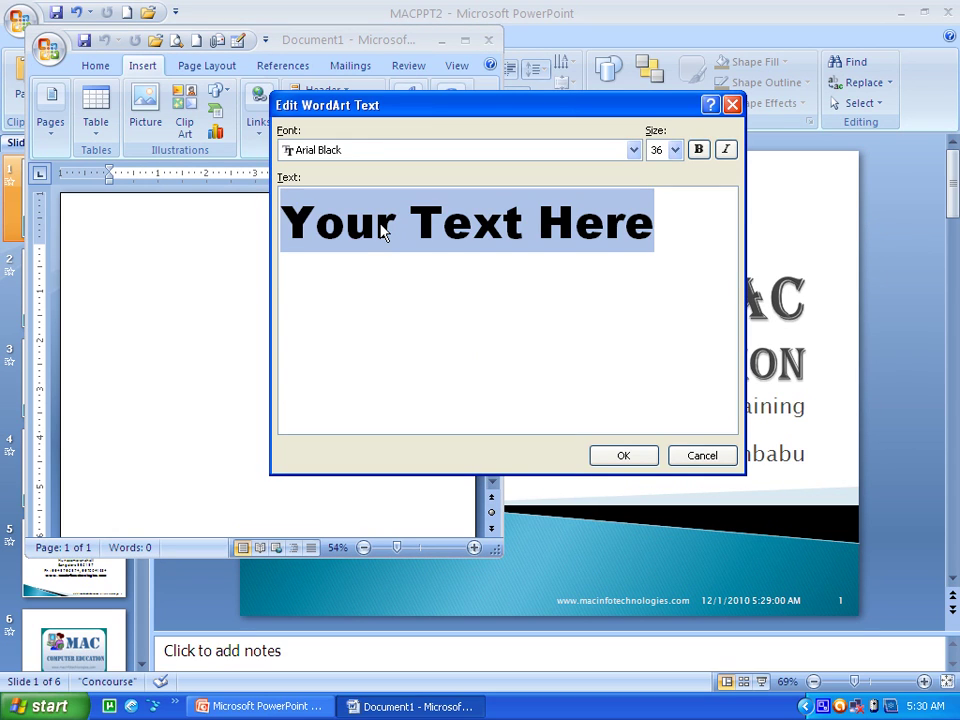
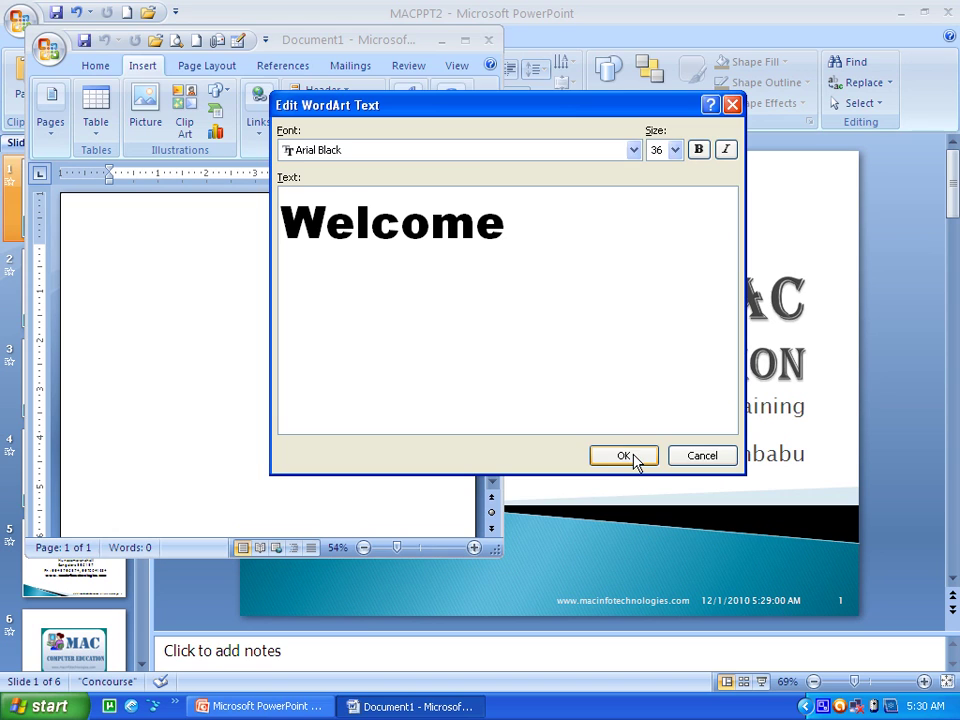
- Confirm the rainbow 'Welcome' WordArt in Word, enlarge it, and copy it for PowerPoint
click(624, 456)
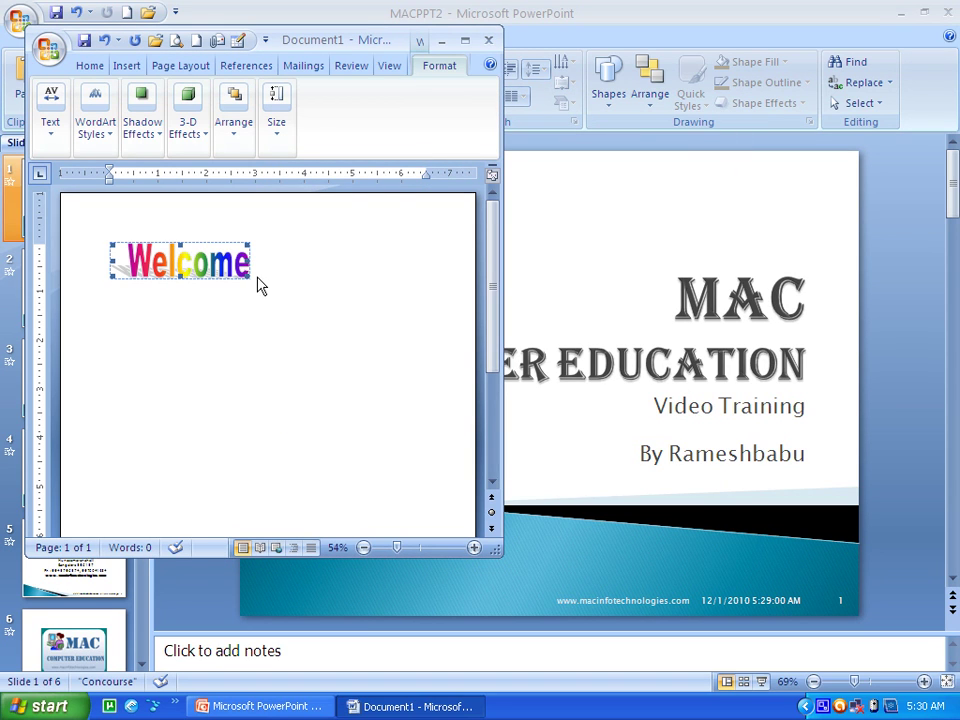
drag(250, 279, 378, 312)
right_click(316, 284)
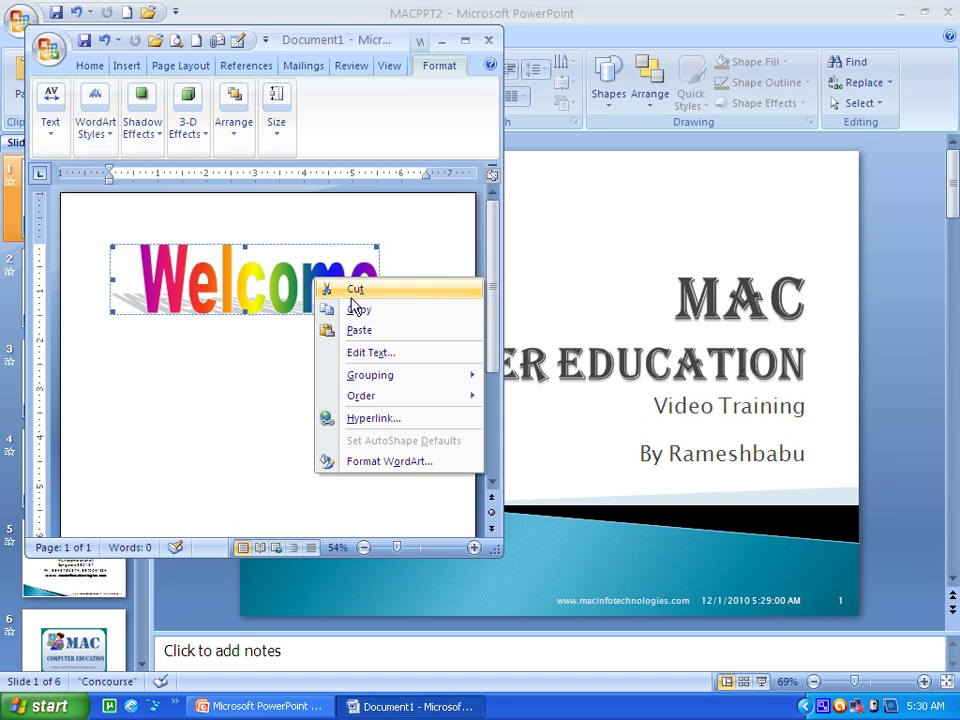
click(366, 314)
click(537, 233)
right_click(548, 208)
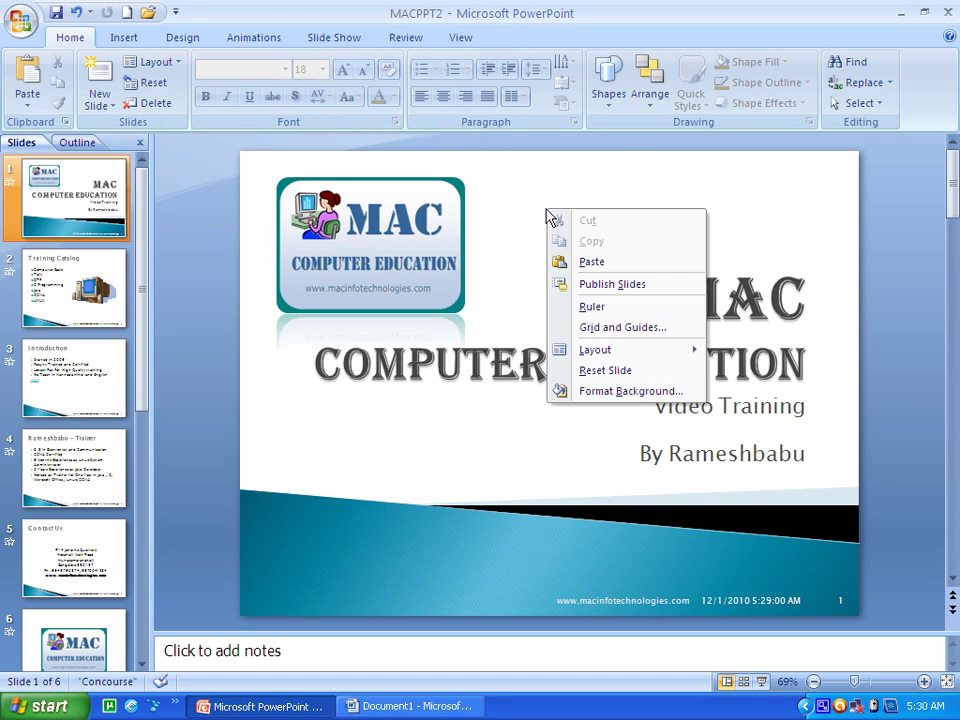
click(581, 262)
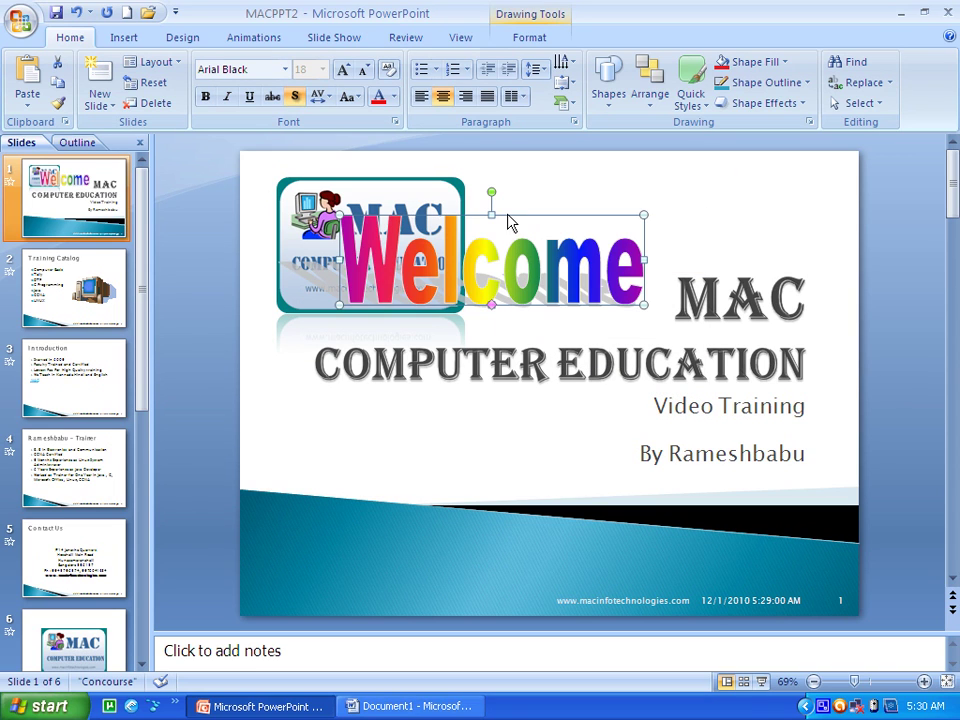
drag(516, 226, 669, 190)
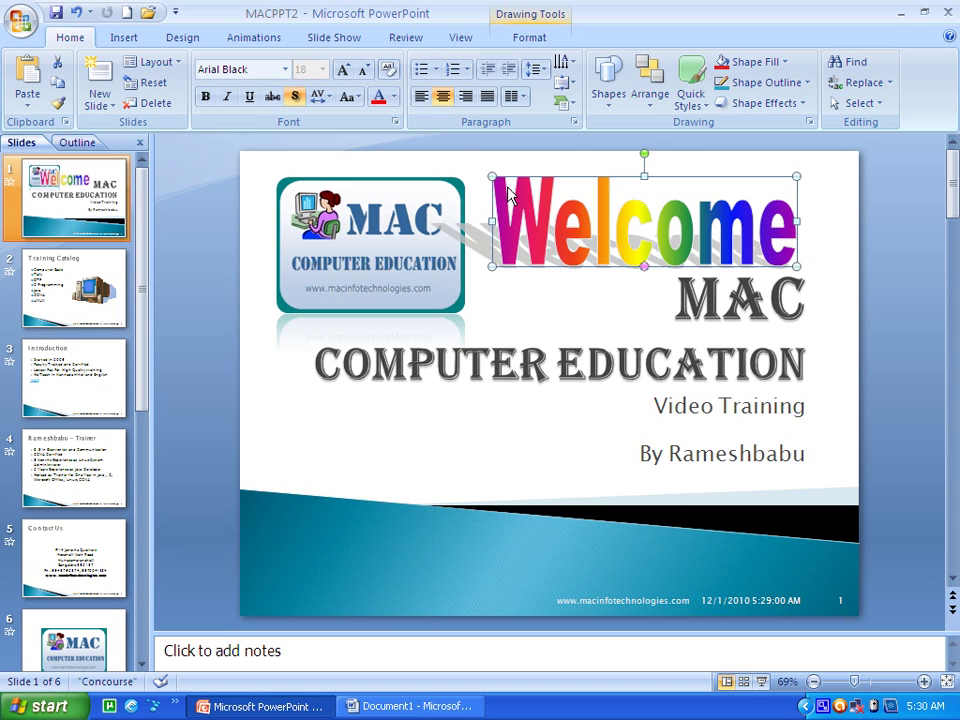
drag(495, 182, 529, 179)
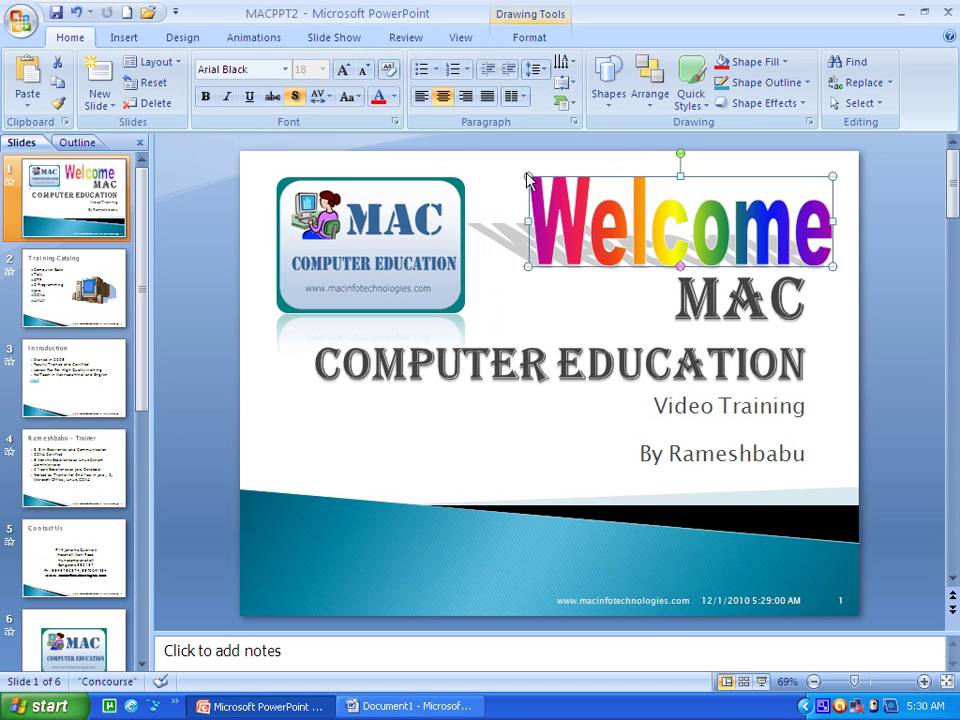
drag(529, 178, 601, 208)
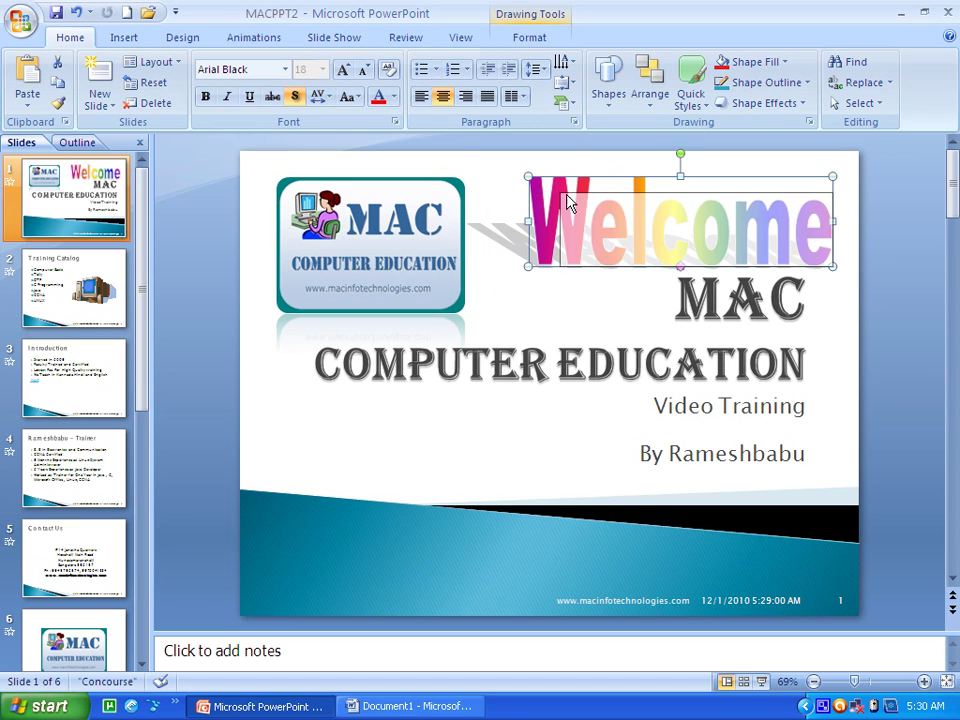
click(640, 222)
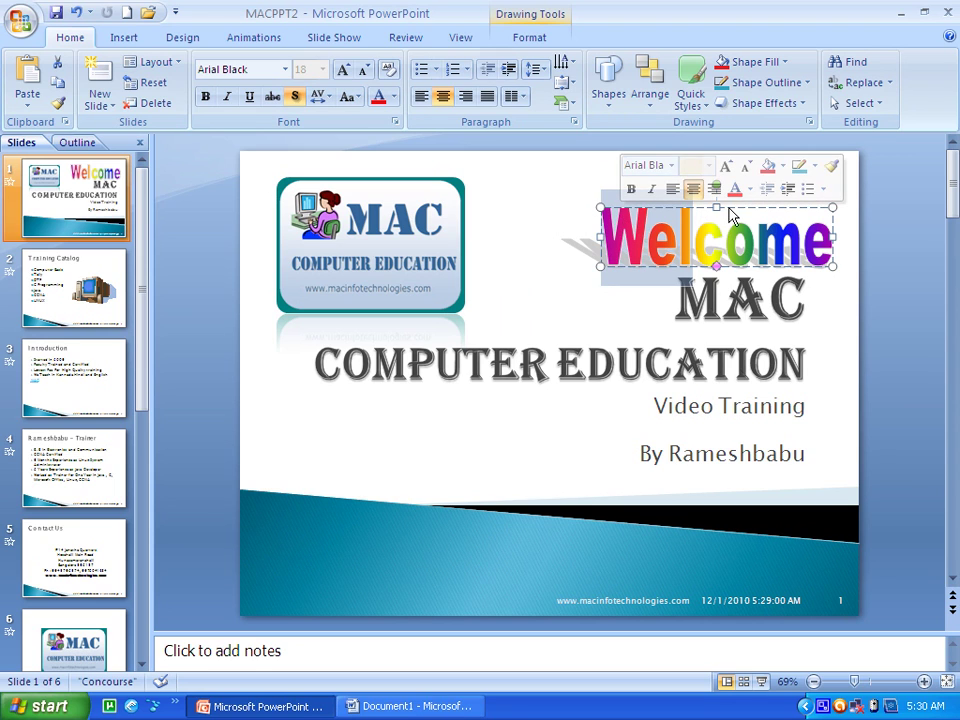
drag(668, 207, 633, 187)
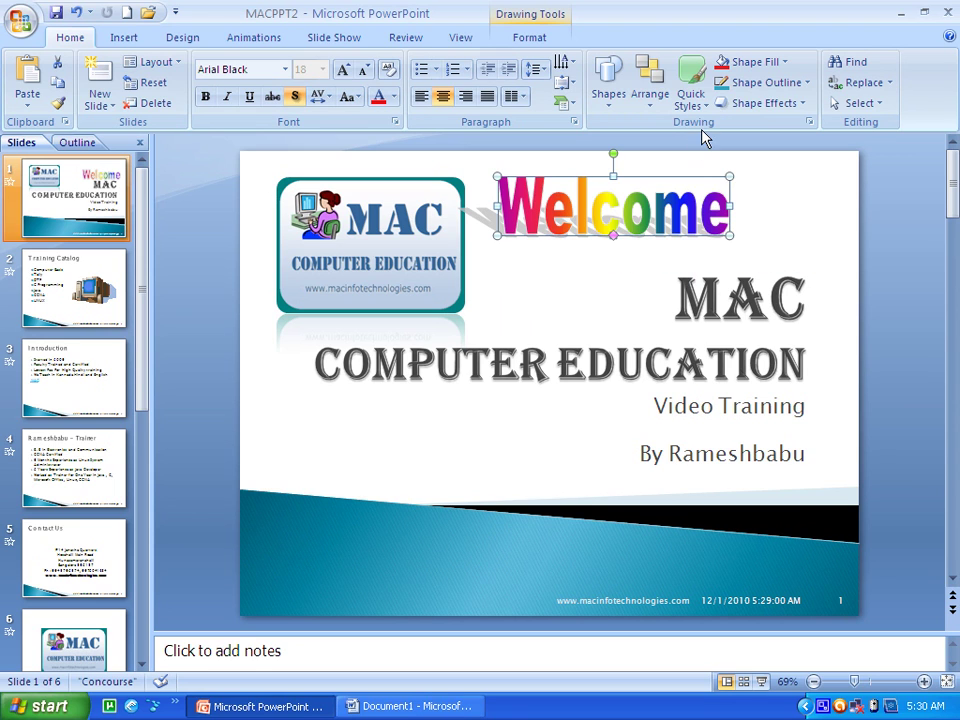
click(131, 37)
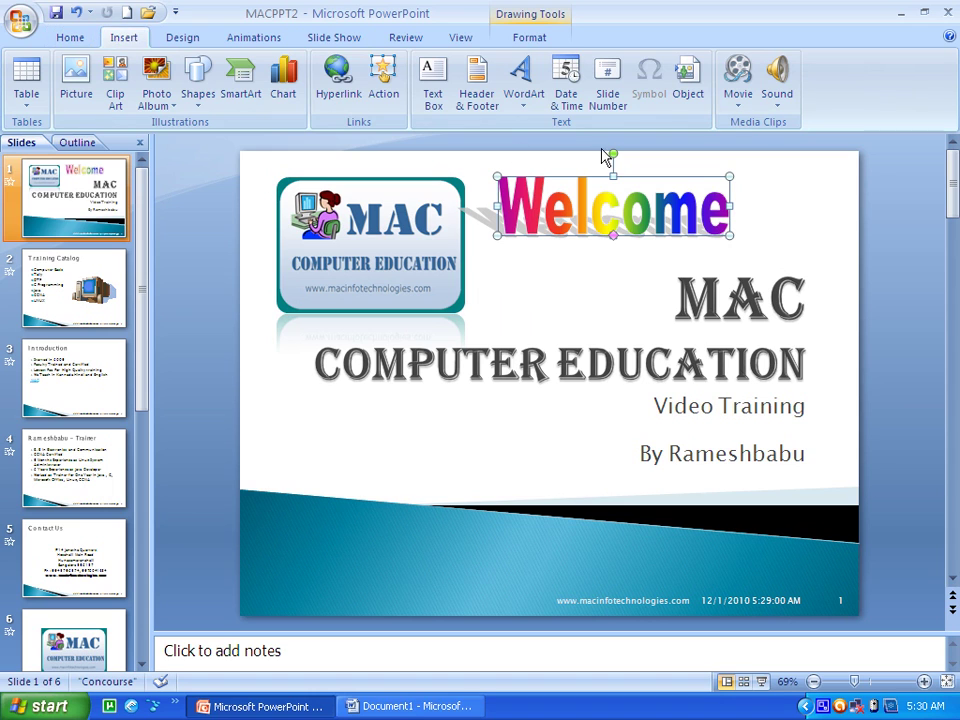
click(524, 95)
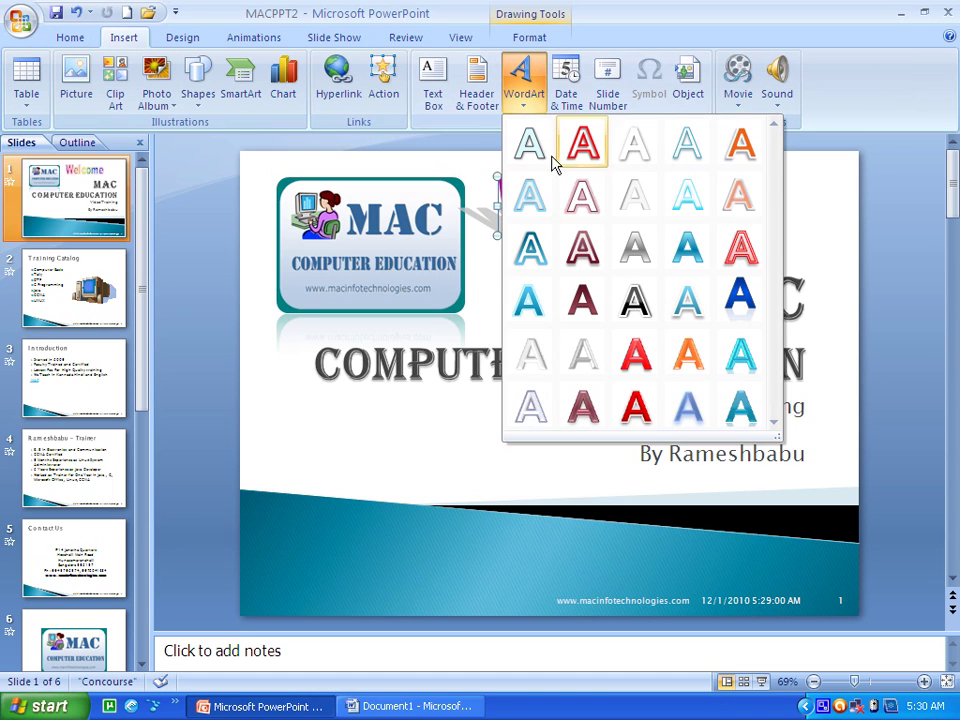
click(423, 476)
click(574, 205)
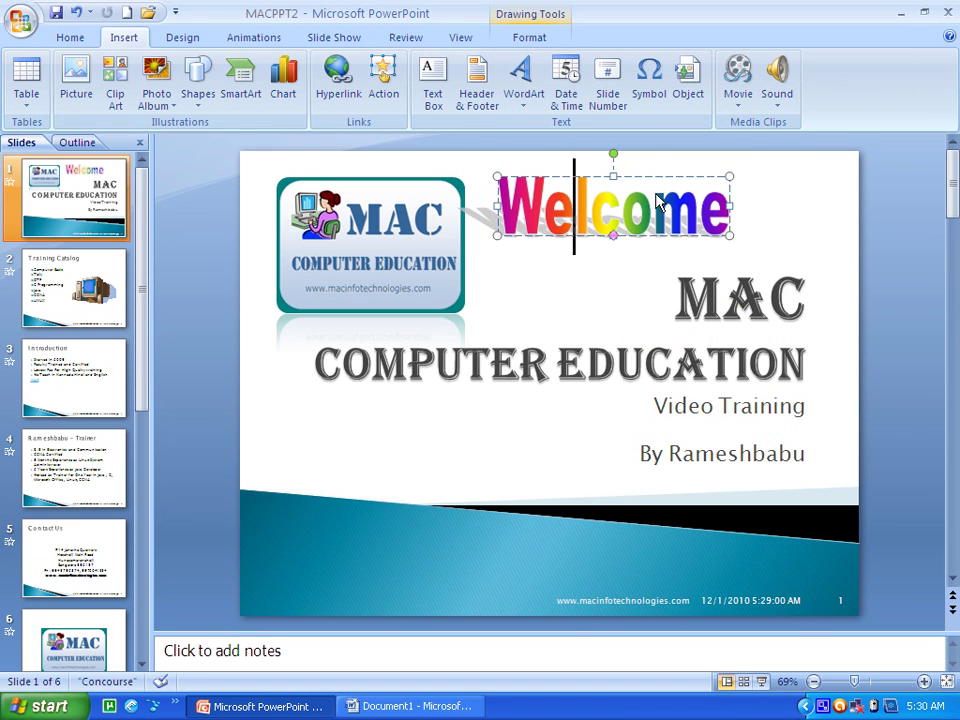
key(Escape)
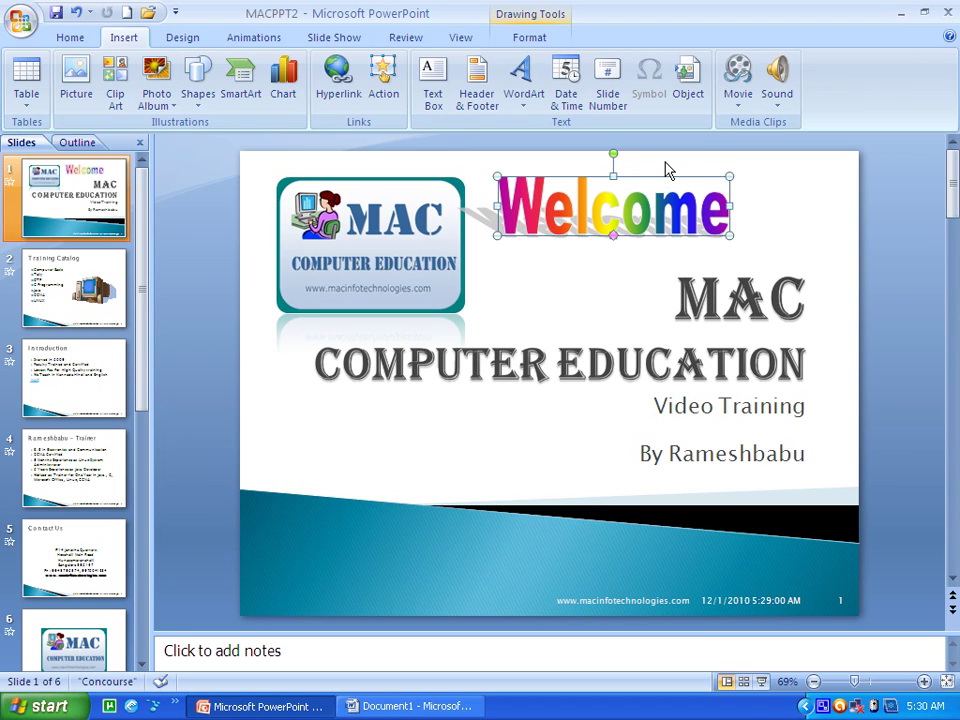
key(Delete)
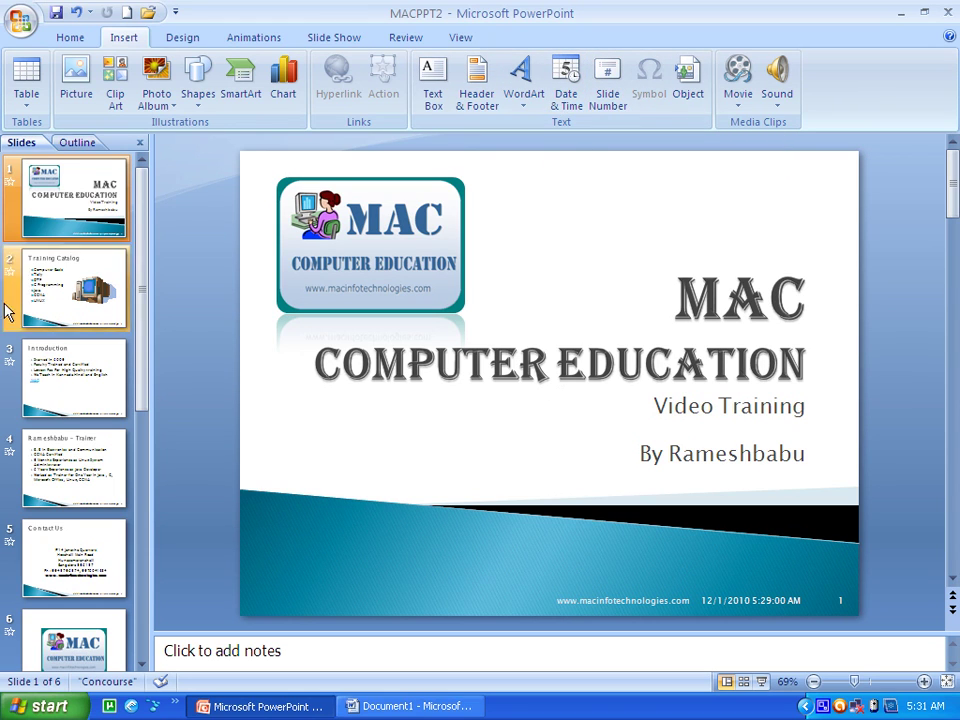
- Visit the Introduction slide's body text, then move on to slide 5, Contact Us
click(75, 378)
click(440, 392)
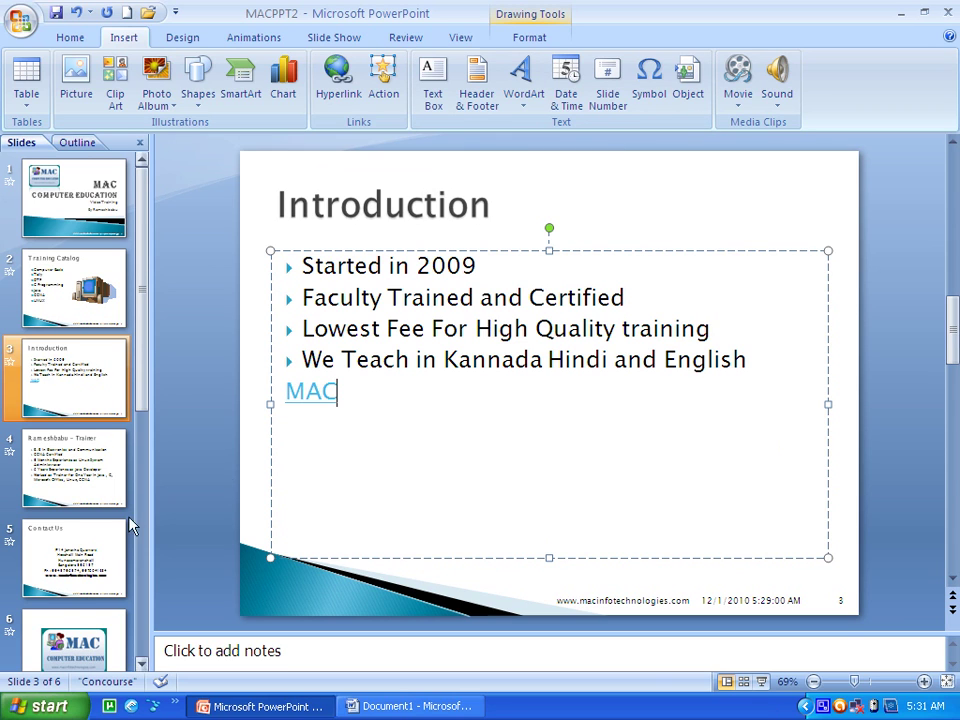
click(100, 555)
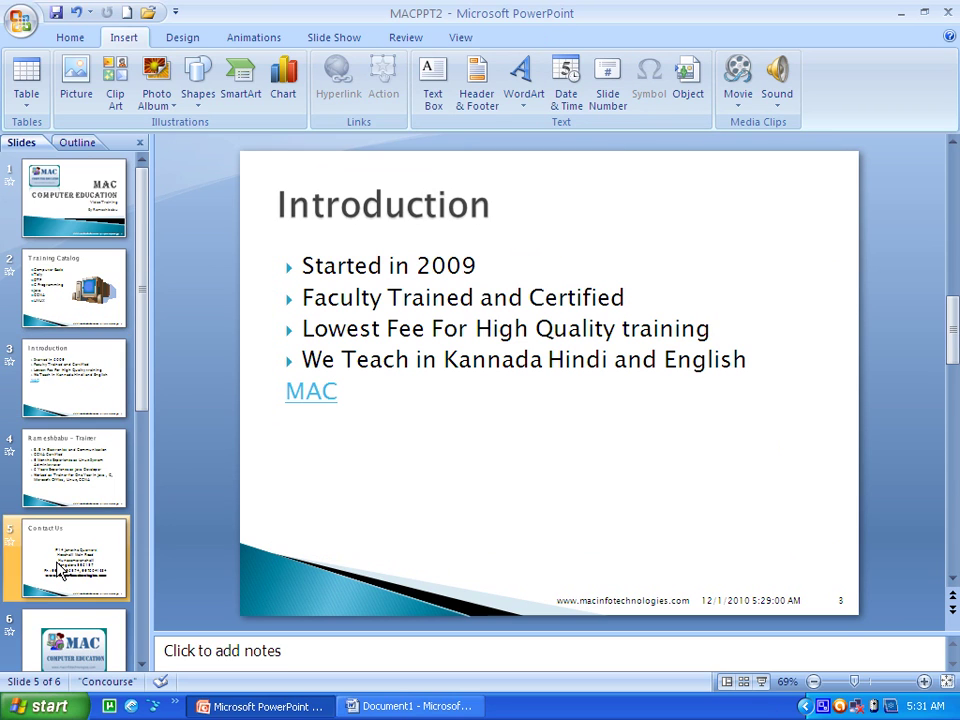
- Add a new Title and Content slide as slide 6 and open the Insert Movie choices
click(70, 37)
click(106, 104)
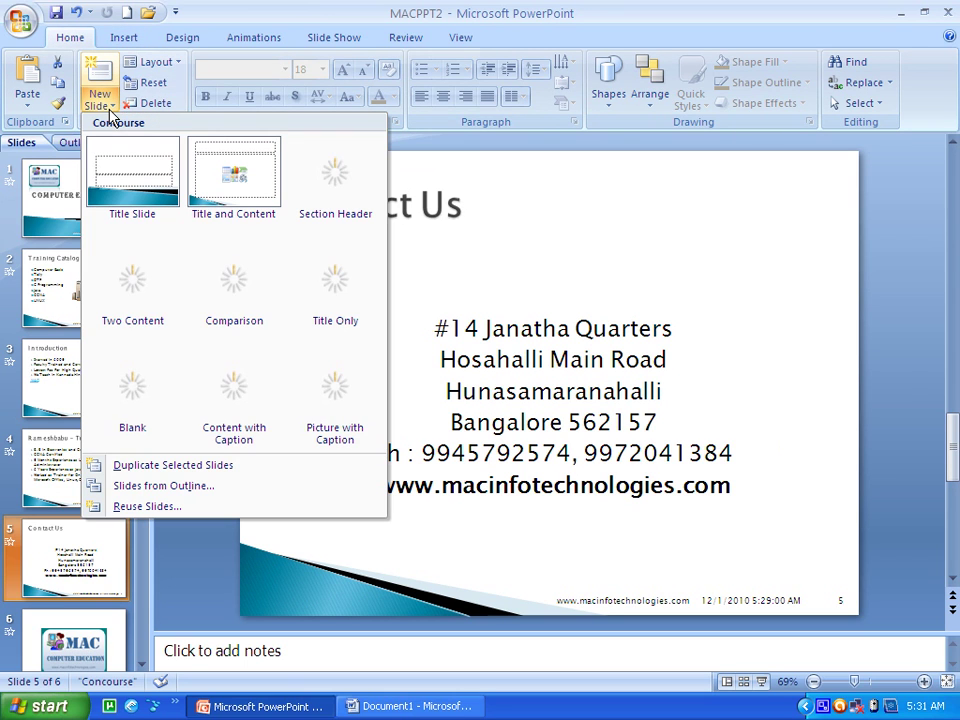
click(237, 184)
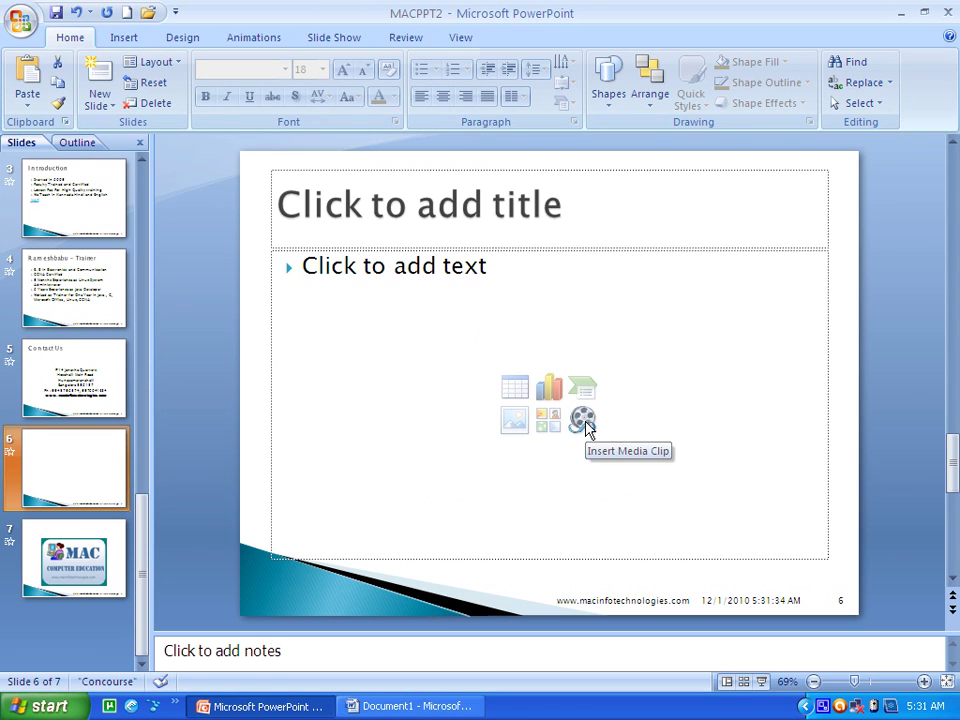
click(124, 37)
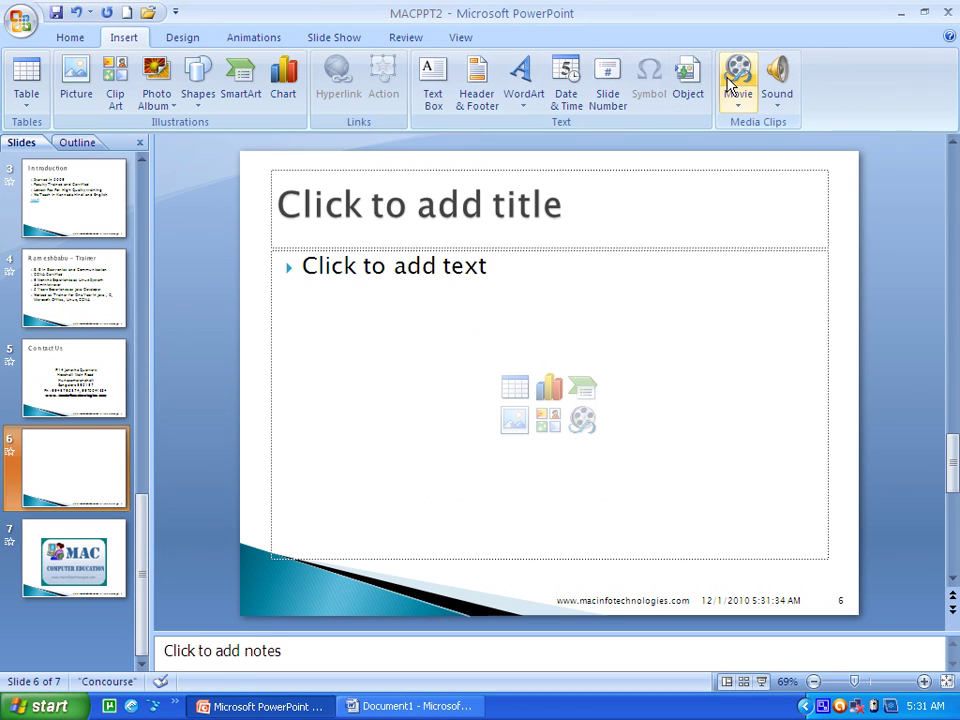
click(738, 100)
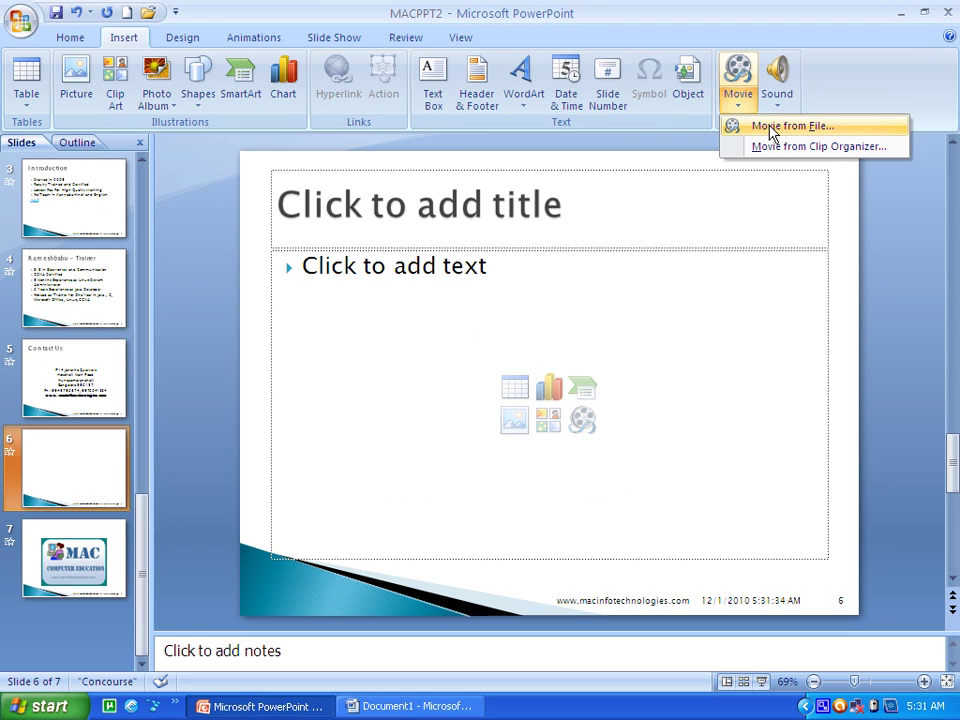
- Insert the 2-Creating_Folders_Kannada movie on slide 6, starting when clicked, and return to slide 5
click(780, 128)
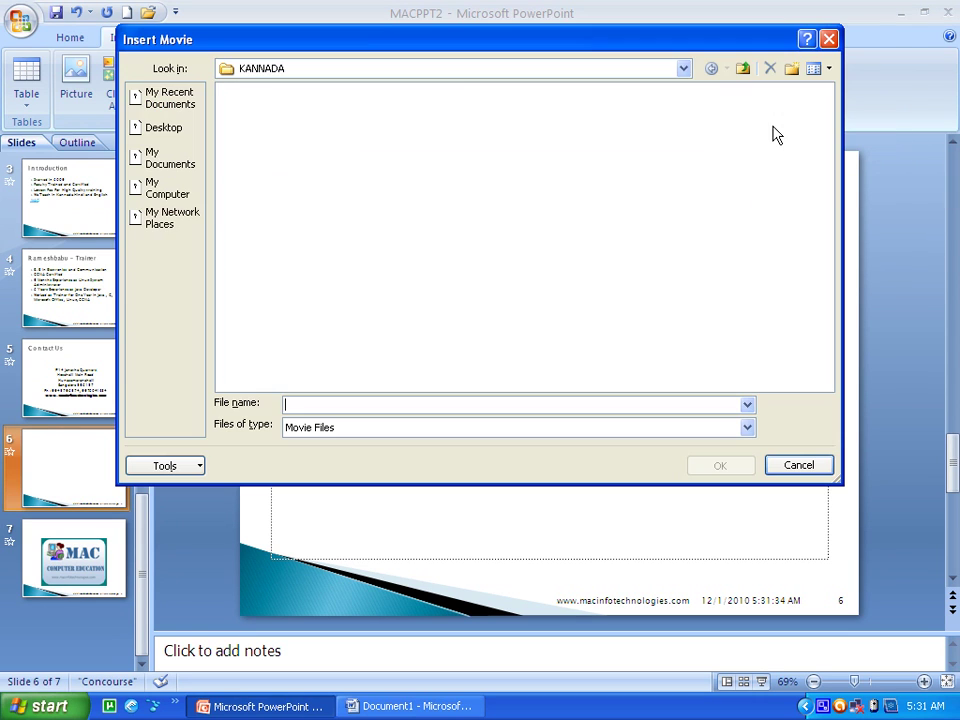
click(285, 93)
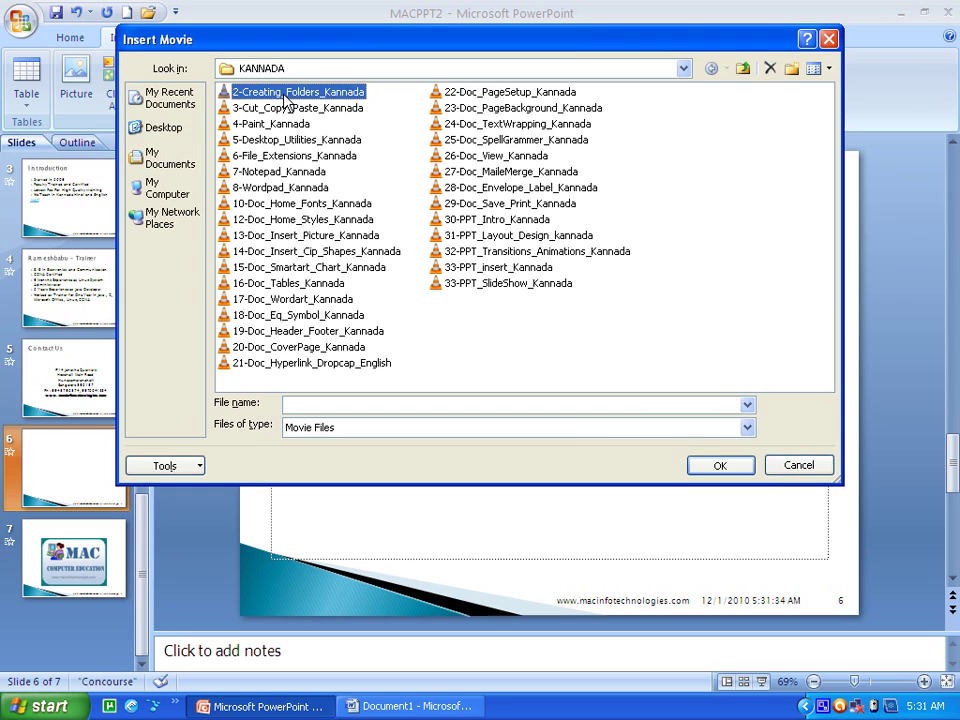
click(720, 465)
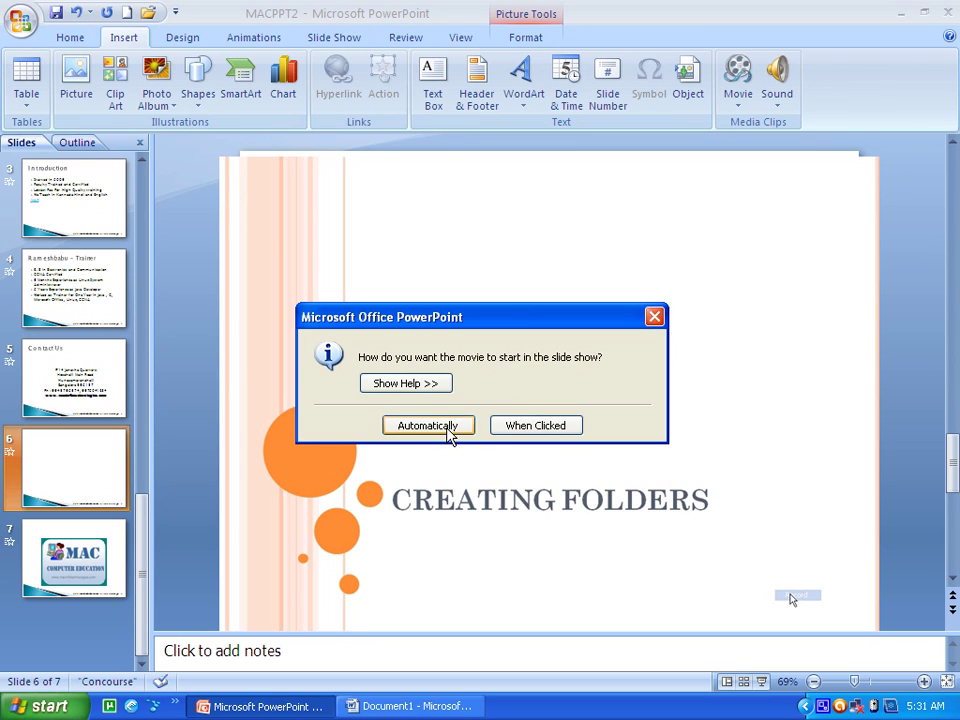
click(523, 436)
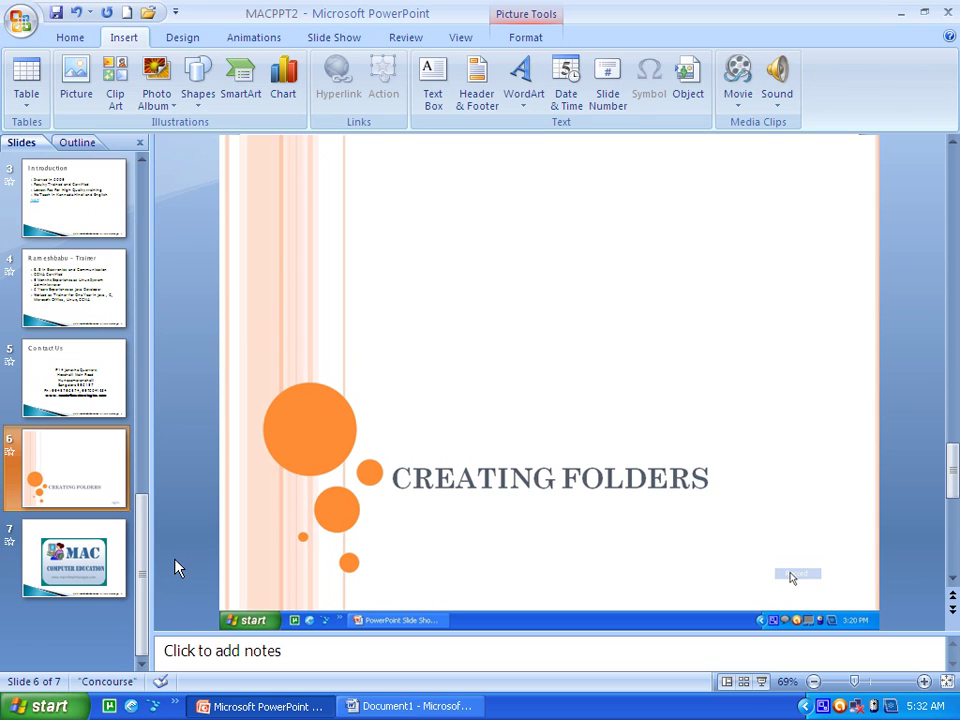
click(86, 401)
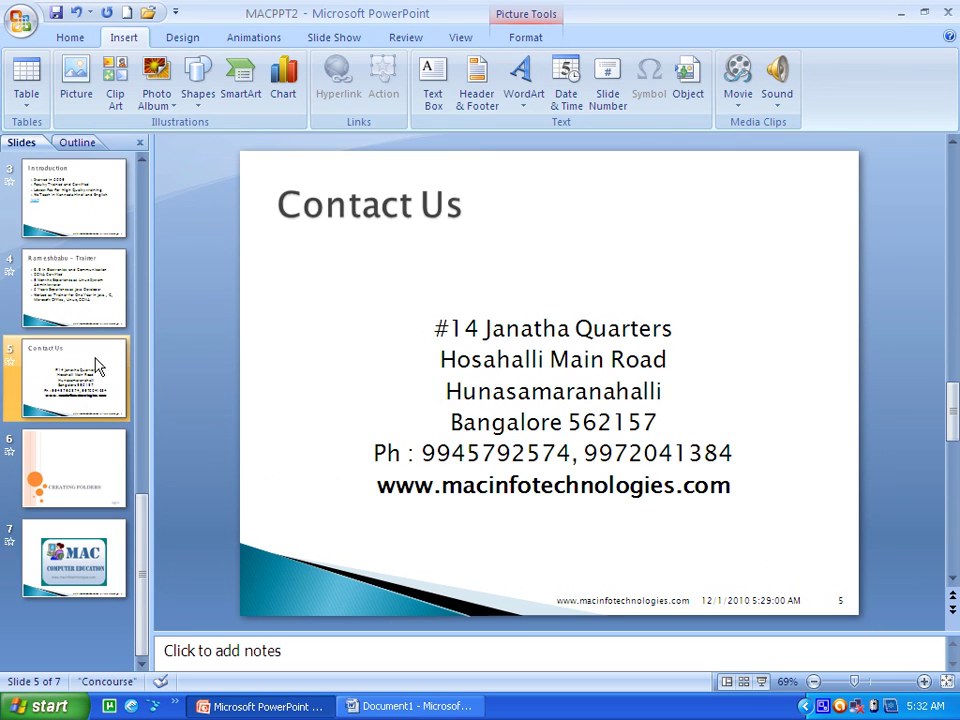
- Run the show from the title slide, jump to 3 Introduction, then end the show
click(316, 40)
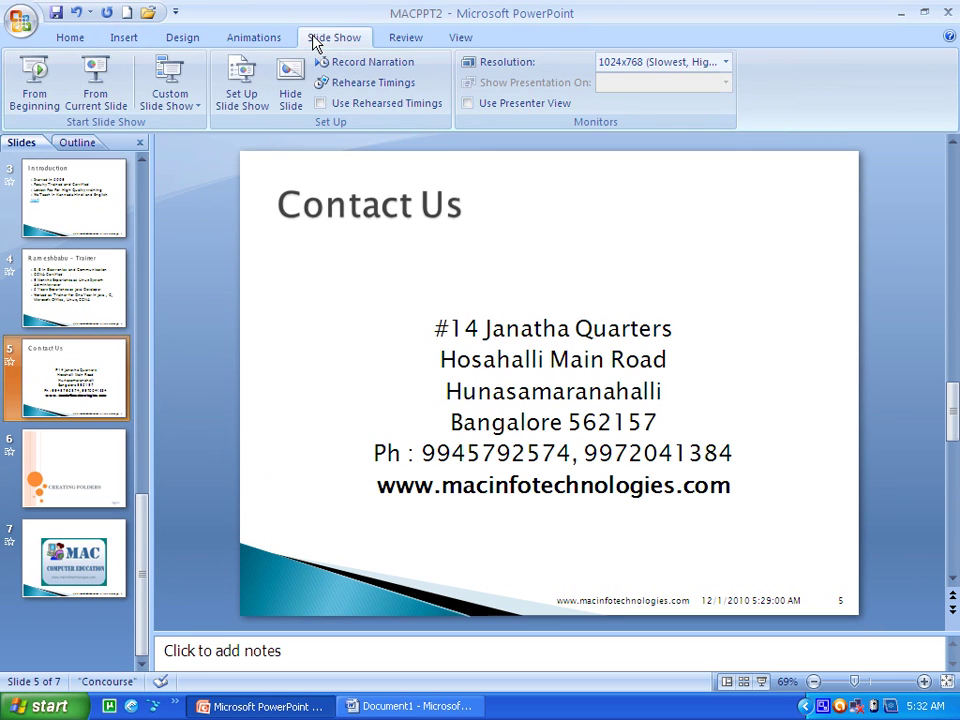
click(92, 100)
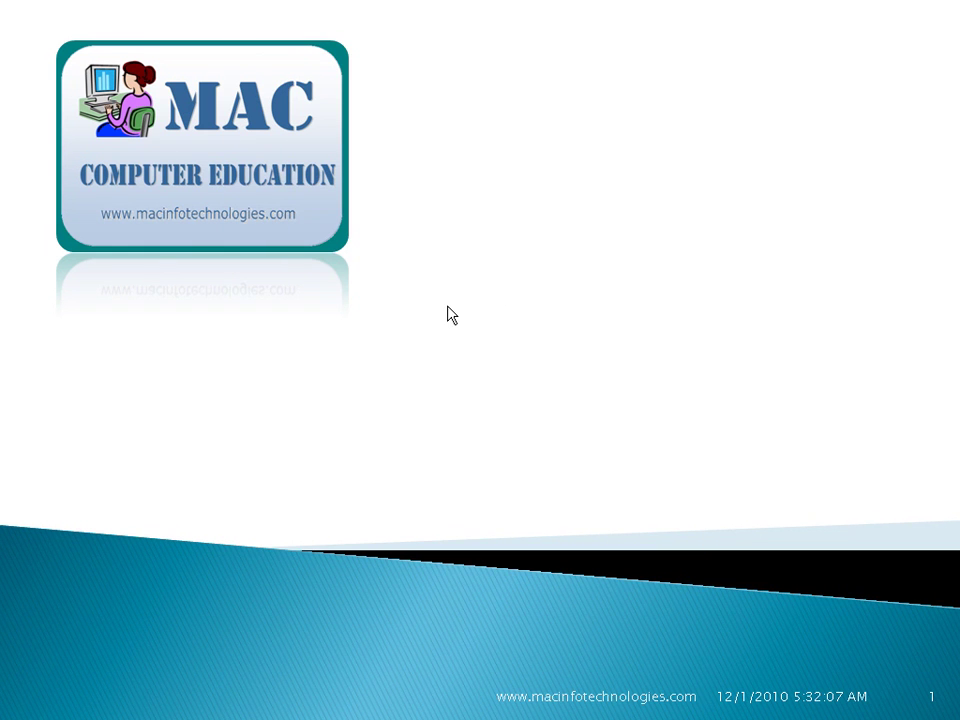
right_click(488, 234)
mouse_move(553, 371)
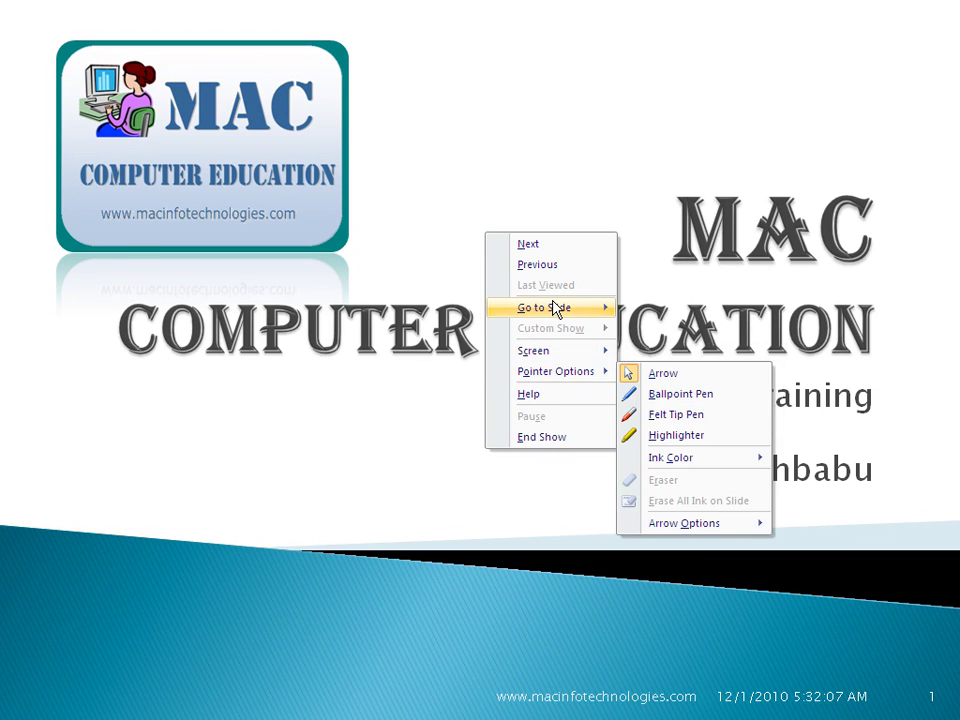
mouse_move(557, 308)
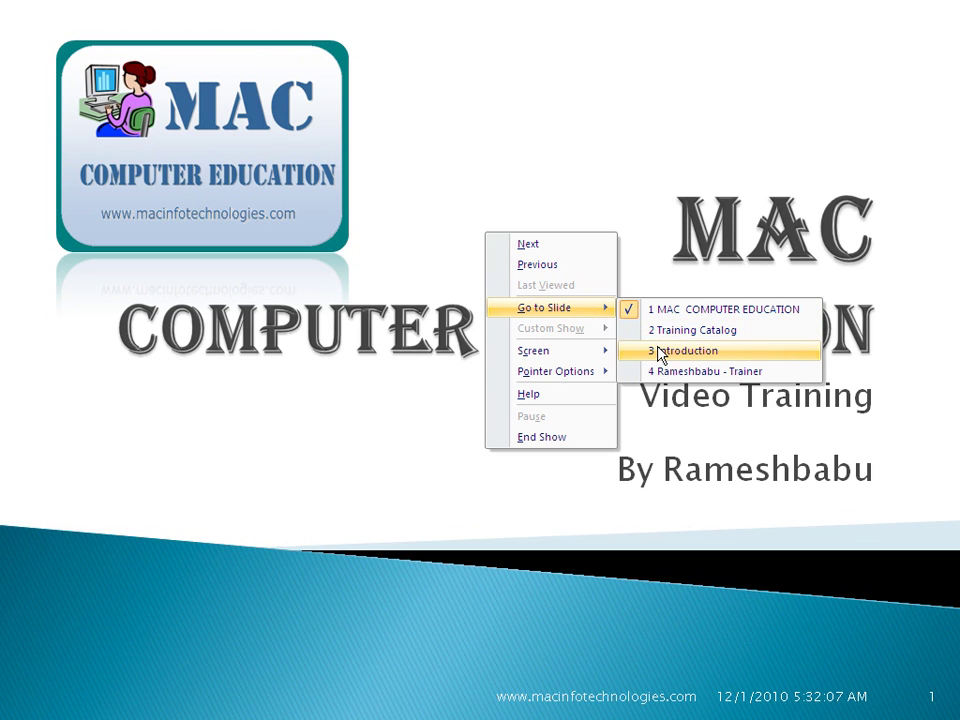
click(659, 352)
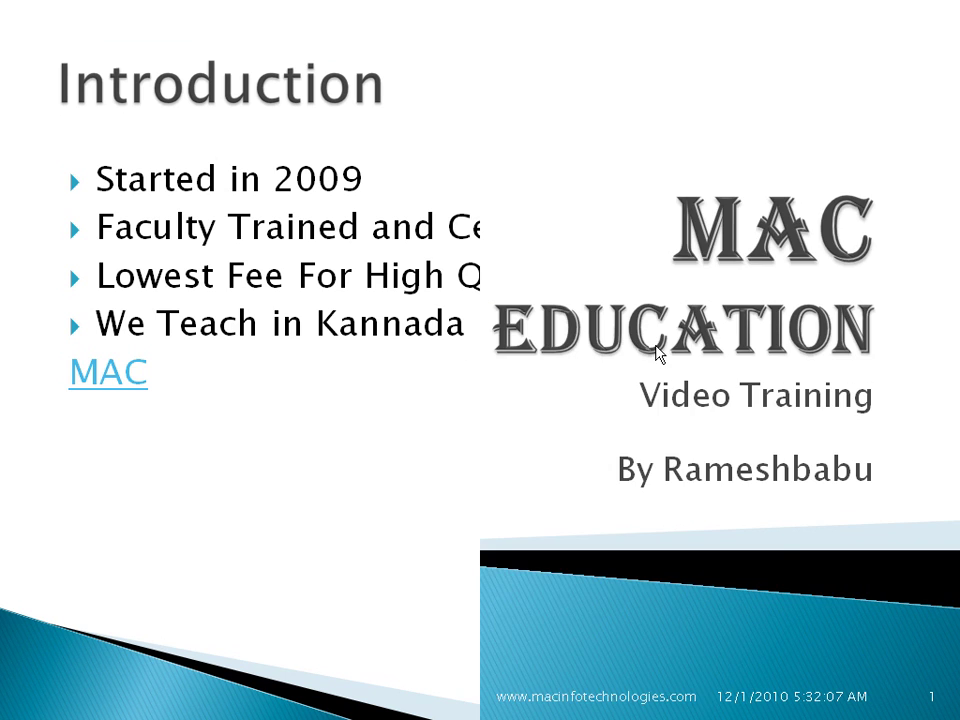
right_click(384, 202)
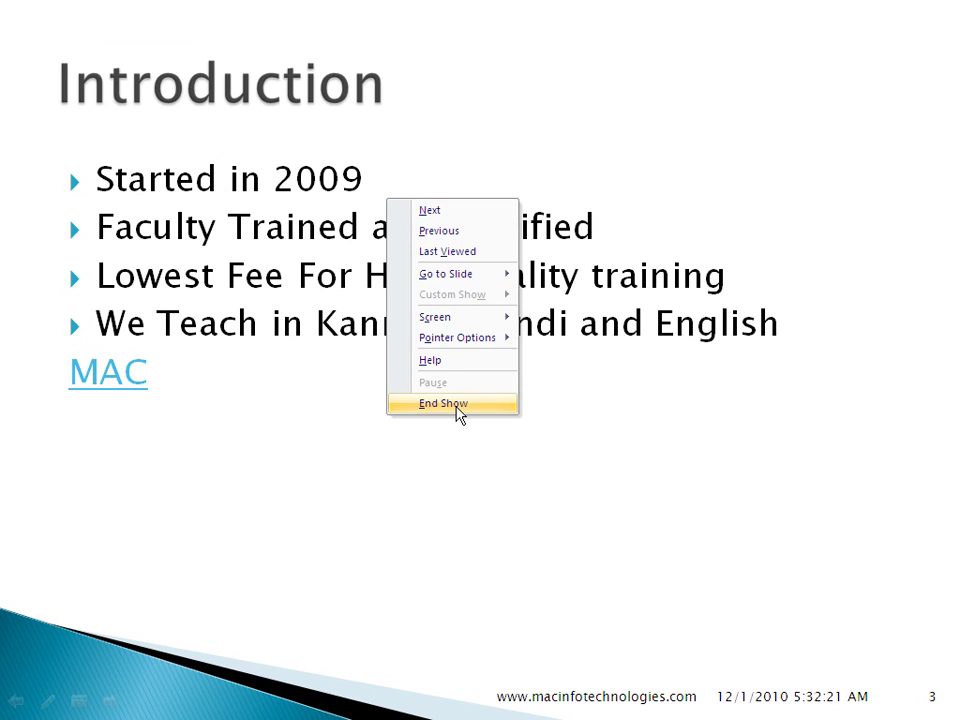
click(457, 410)
click(187, 106)
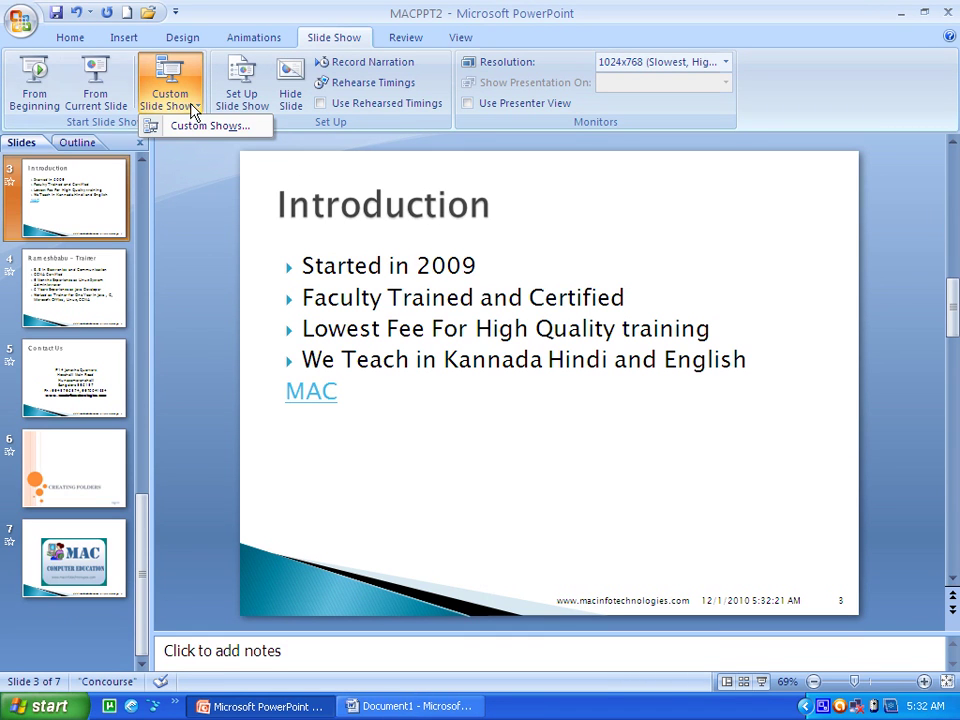
click(222, 126)
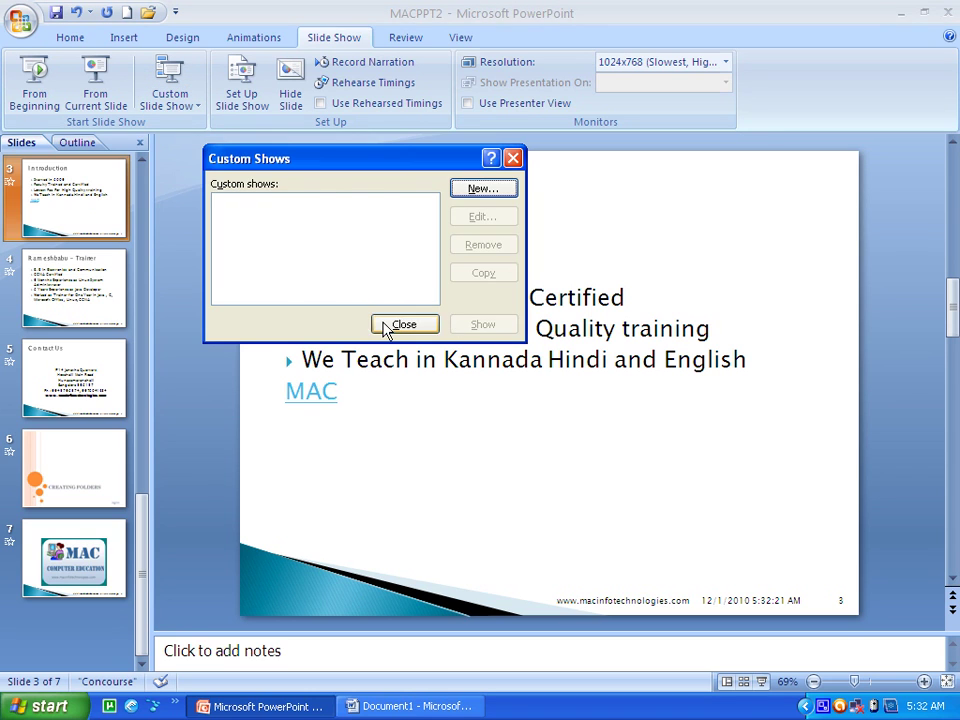
click(405, 323)
click(47, 476)
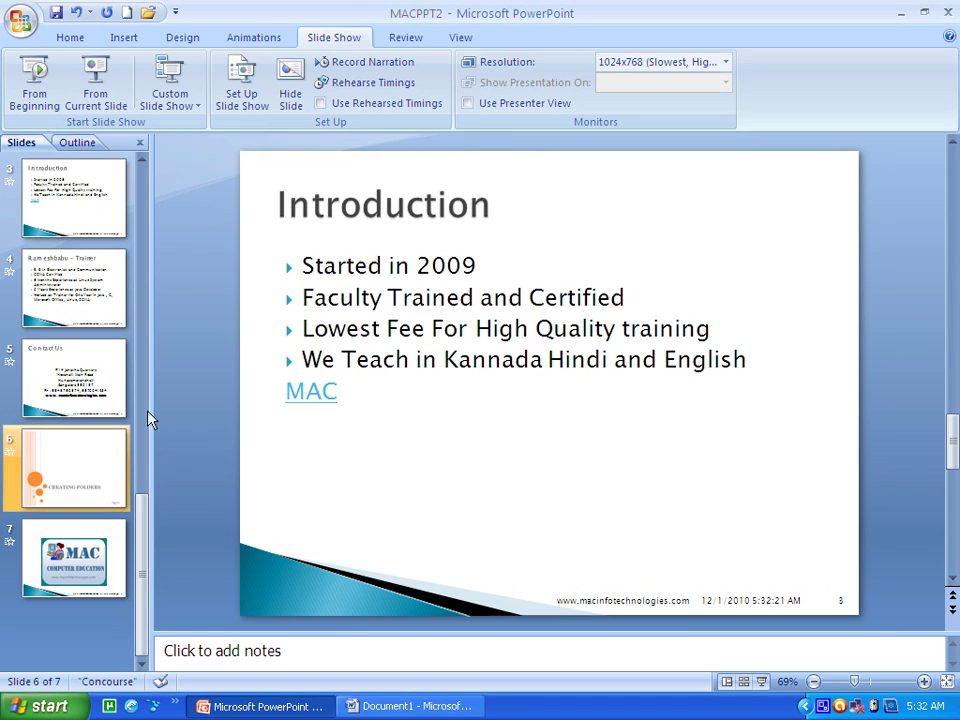
click(66, 225)
click(75, 279)
click(84, 372)
click(94, 456)
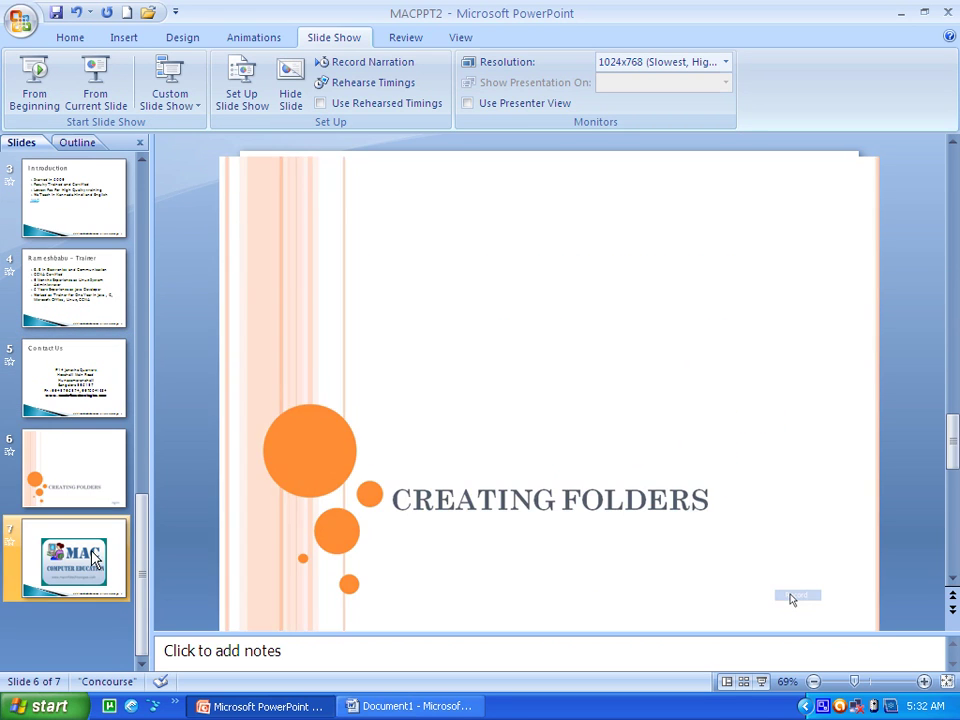
click(75, 556)
scroll(133, 407, up, 2)
- Browse the slides from the title slide through slide 6, Creating Folders
click(72, 190)
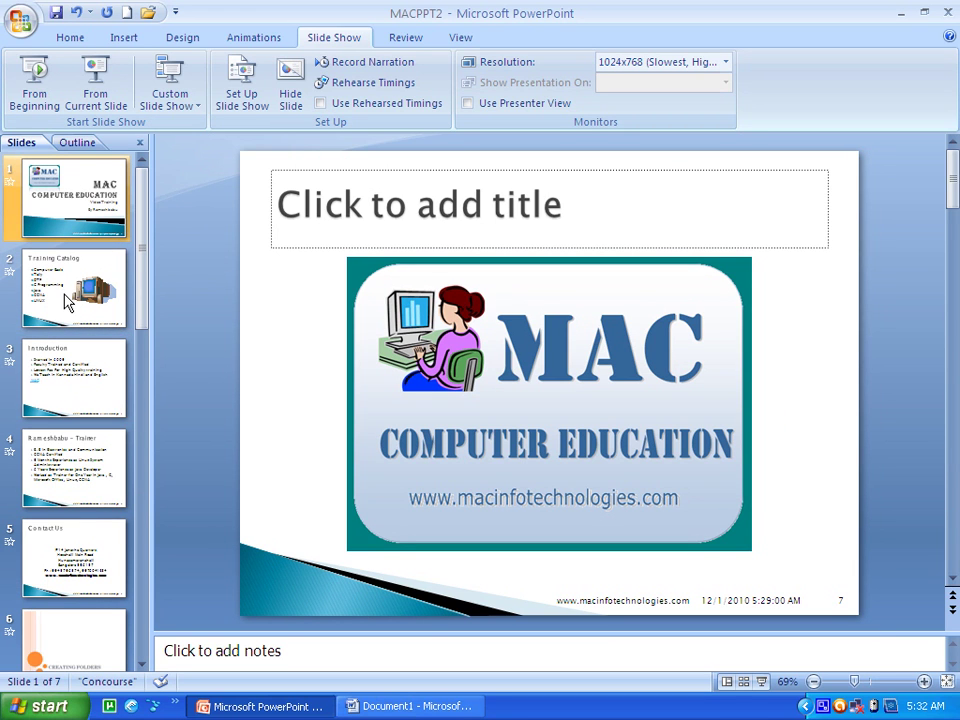
click(62, 385)
click(88, 521)
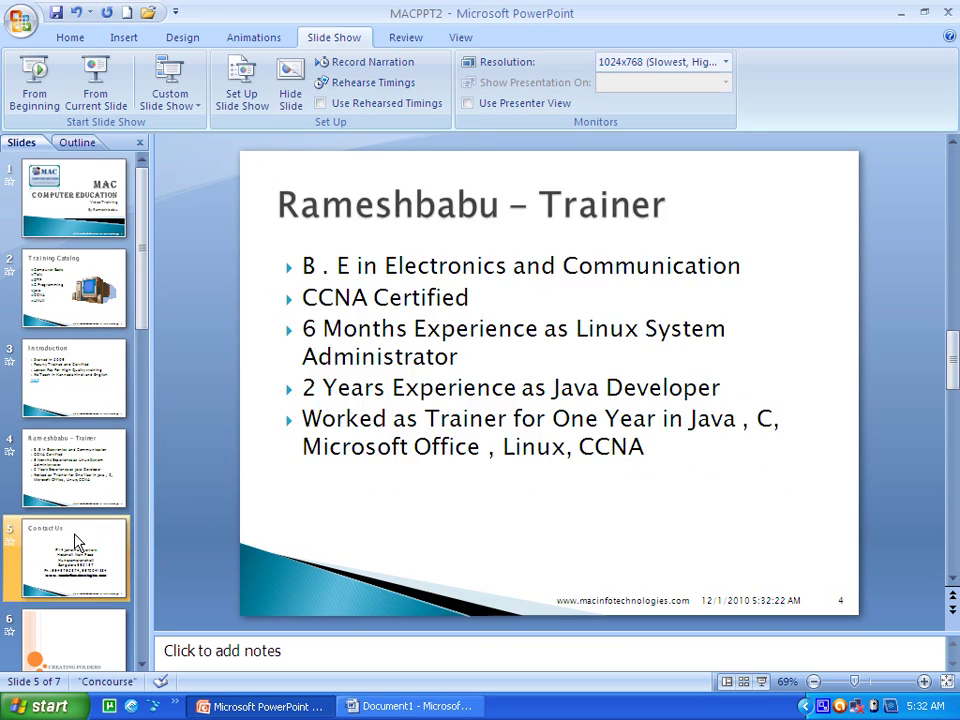
click(93, 640)
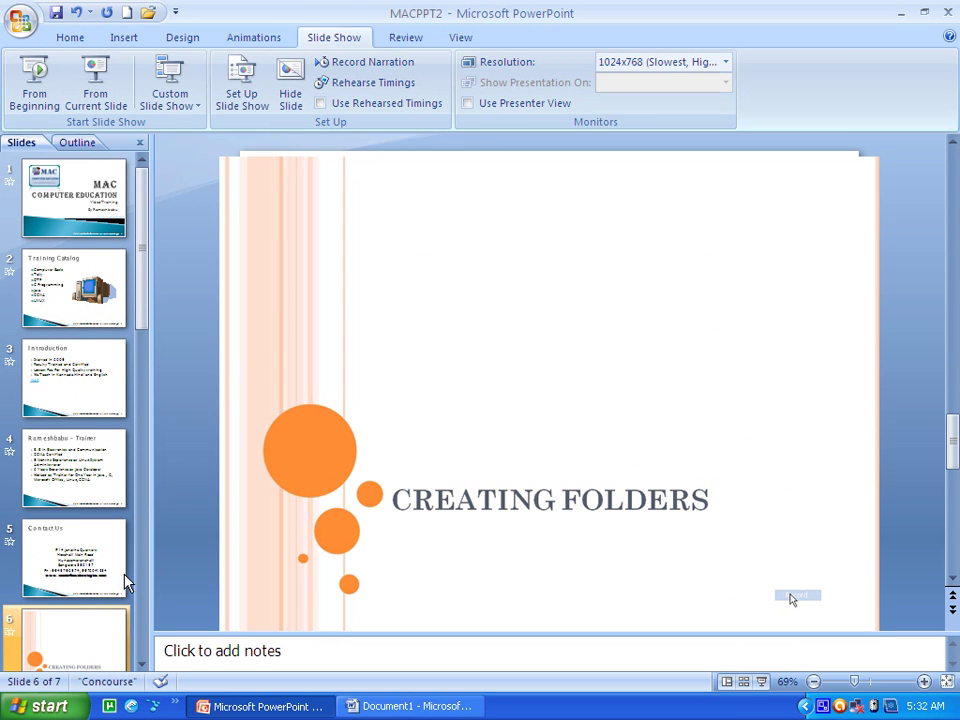
scroll(124, 583, down, 2)
scroll(200, 263, up, 3)
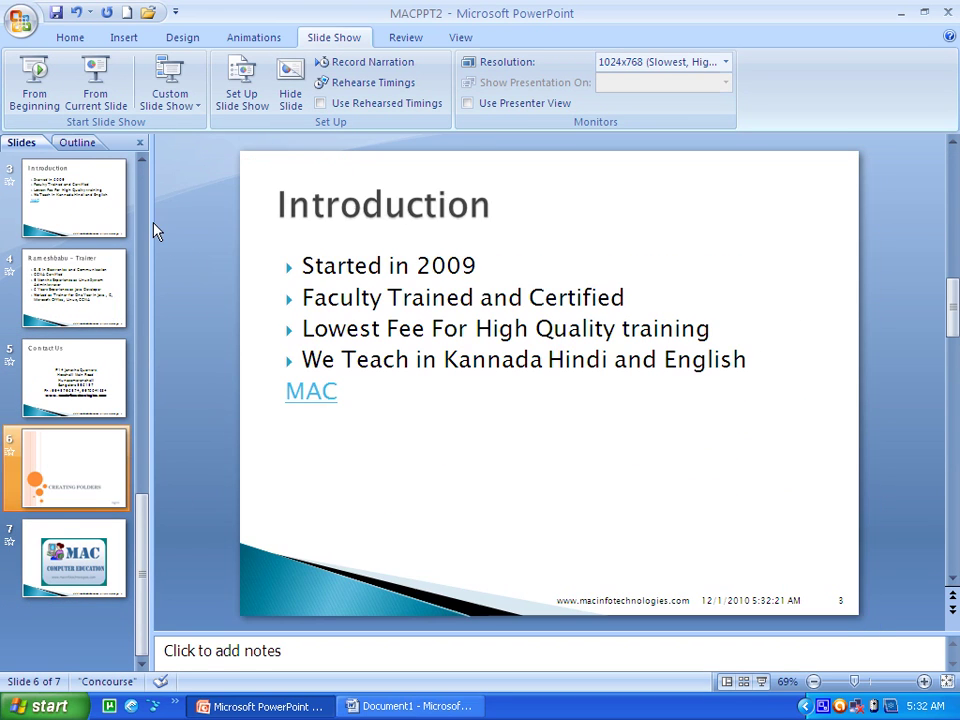
scroll(60, 200, up, 3)
- From the title slide, set up the slide show to show All slides
click(62, 198)
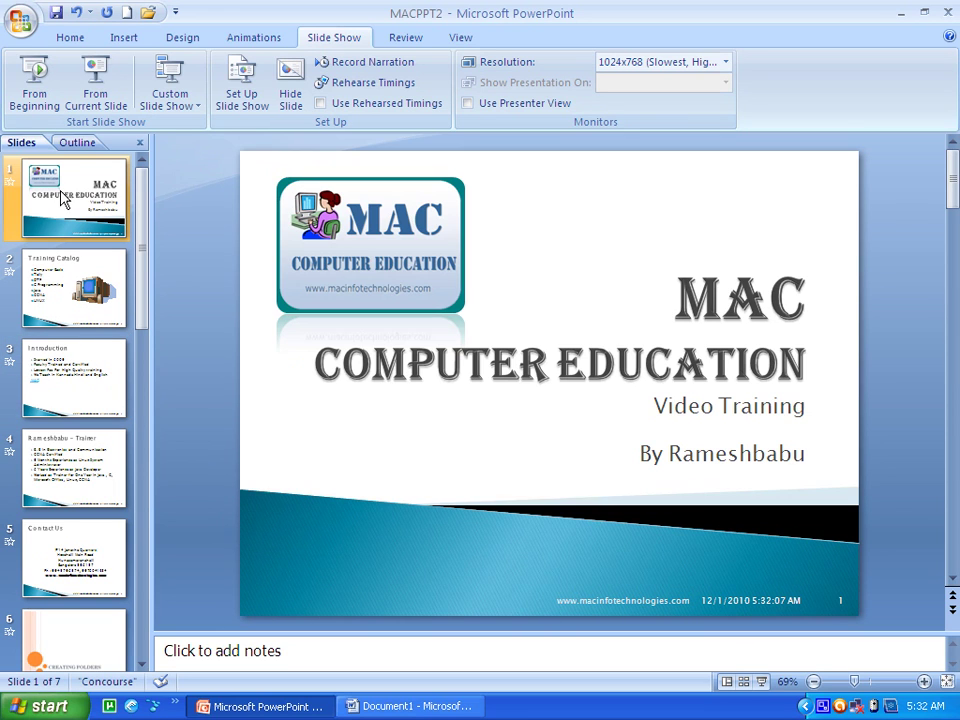
click(246, 100)
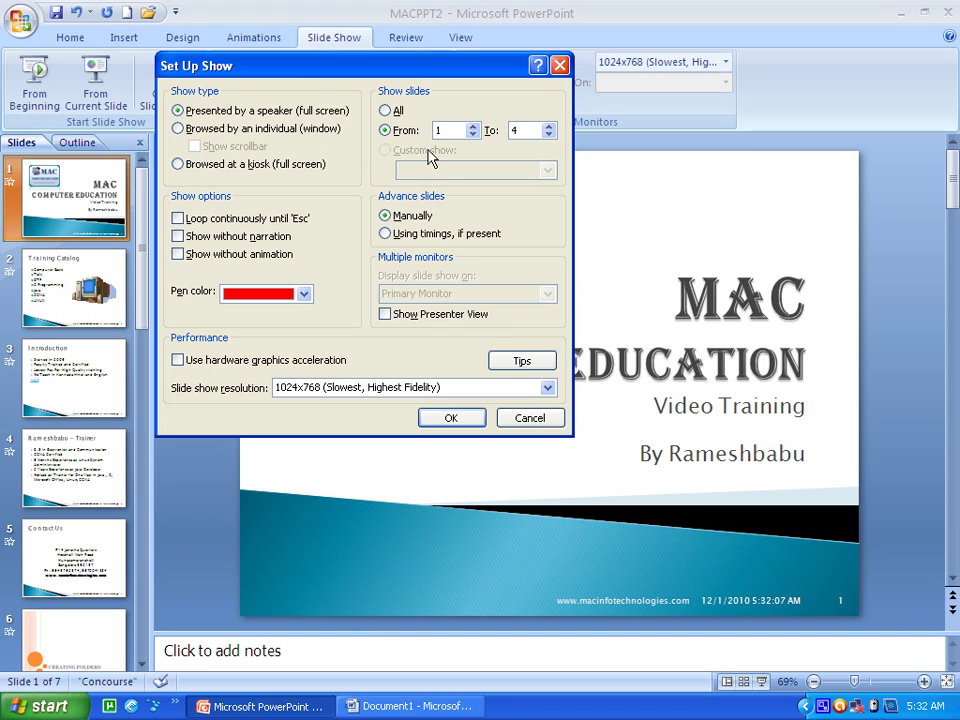
click(385, 110)
click(441, 419)
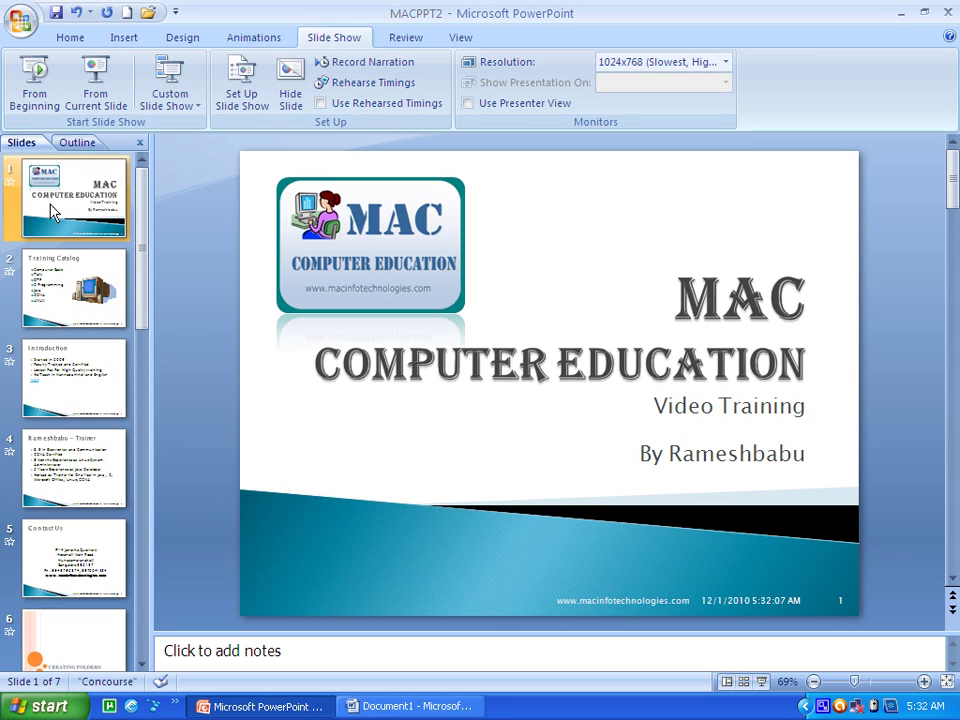
- Play the show from the title slide, jump to 5 Contact Us, and advance through Creating Folders to the end
click(98, 93)
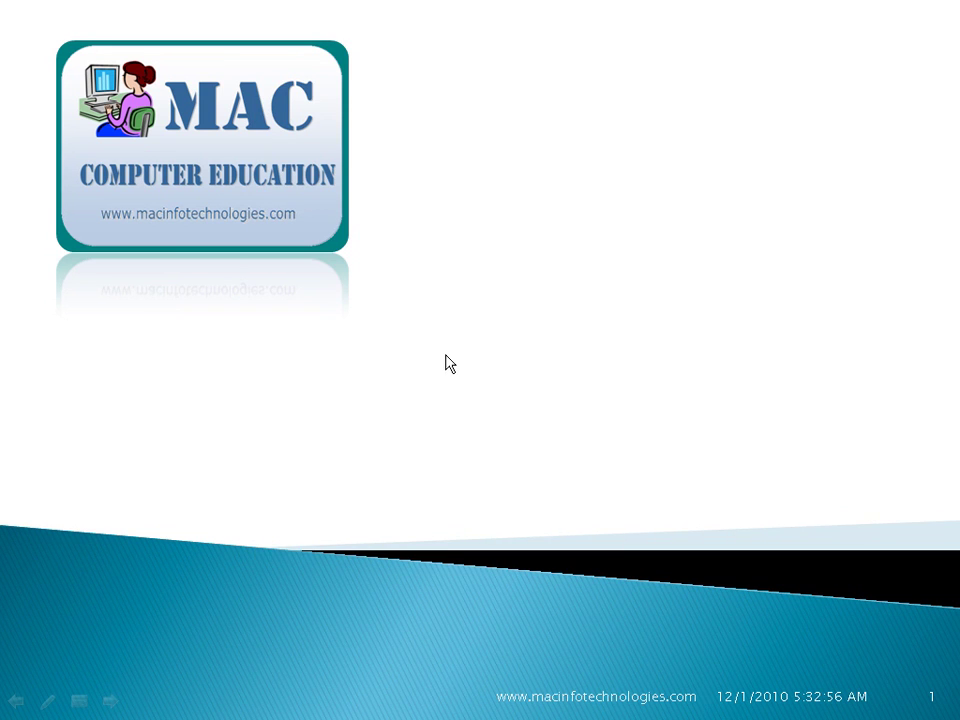
right_click(418, 326)
mouse_move(491, 405)
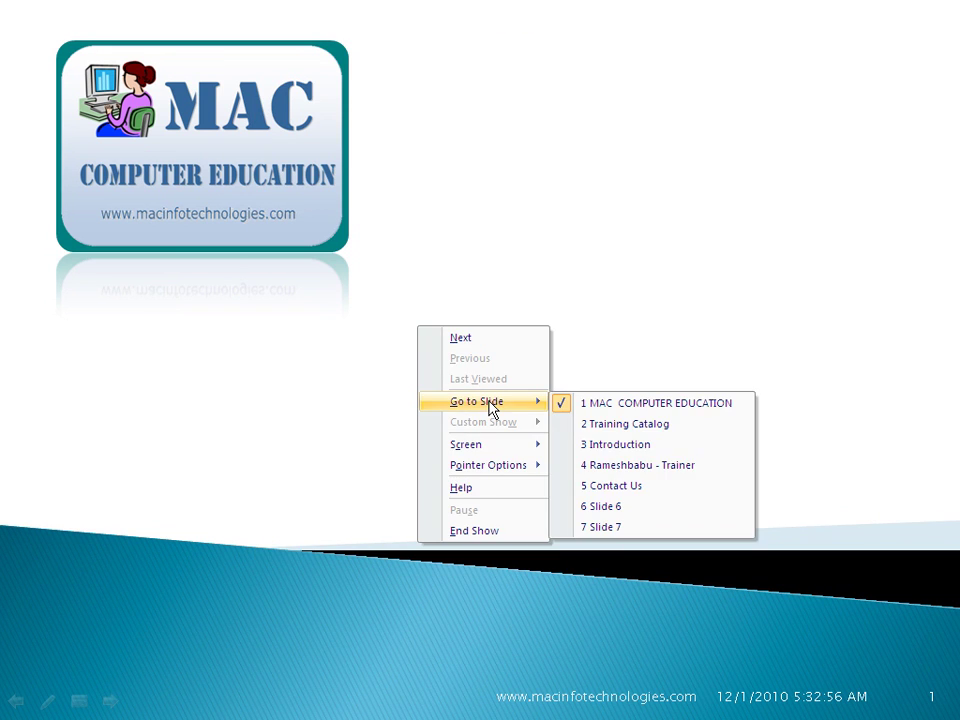
click(604, 487)
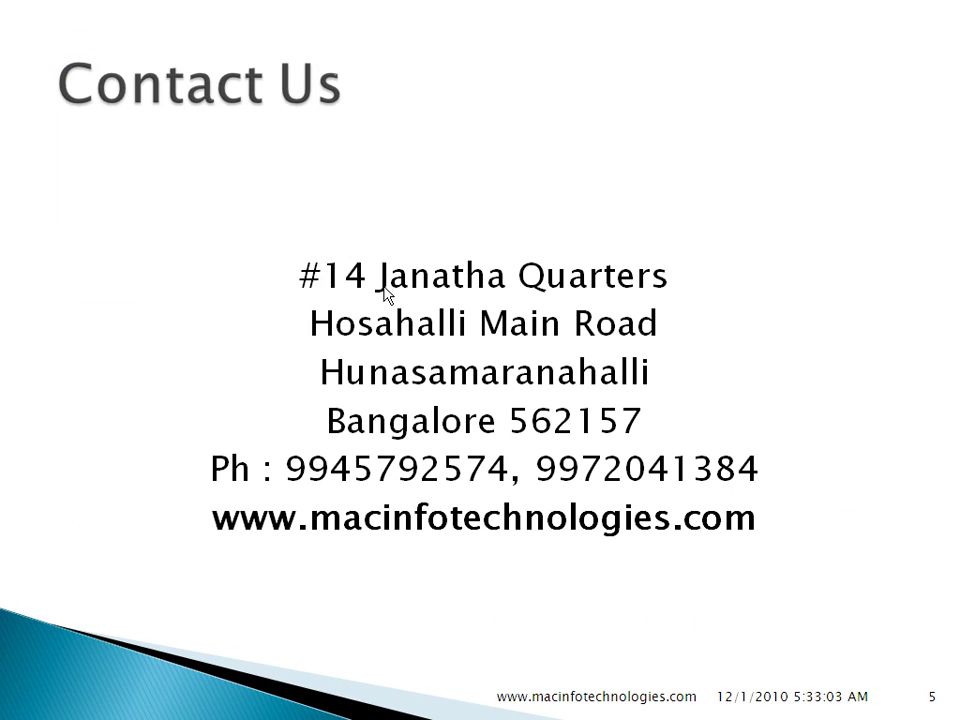
click(385, 291)
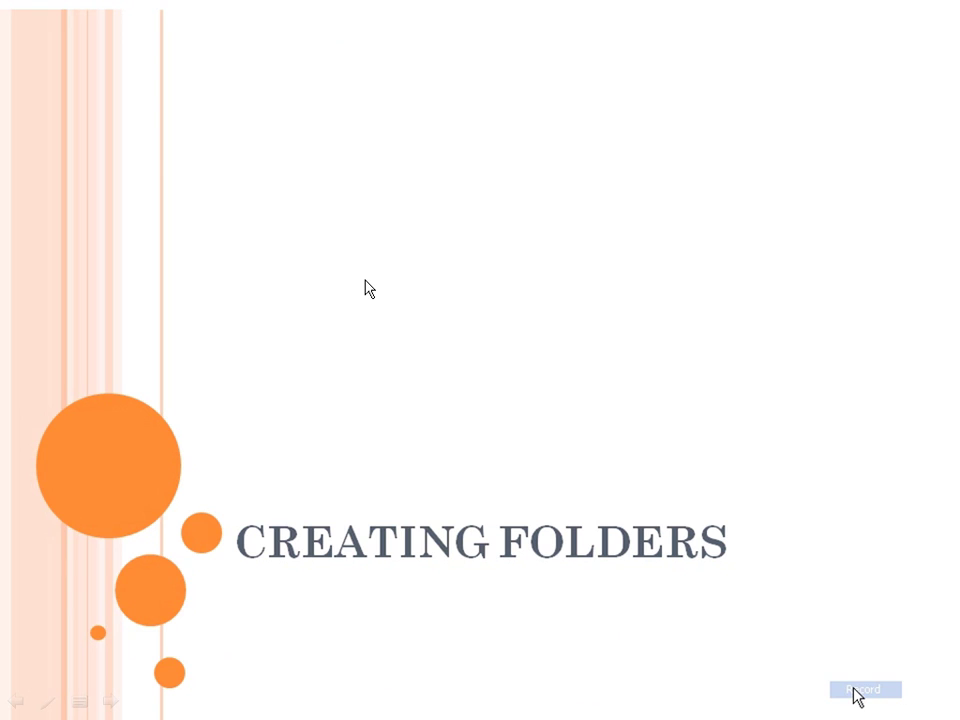
click(547, 404)
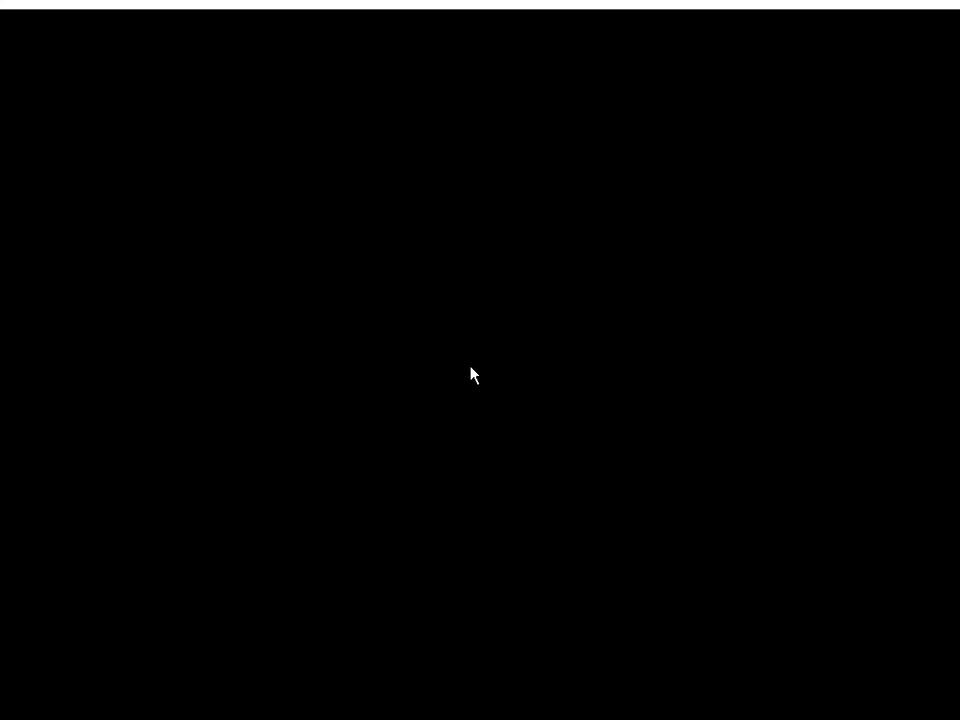
click(489, 311)
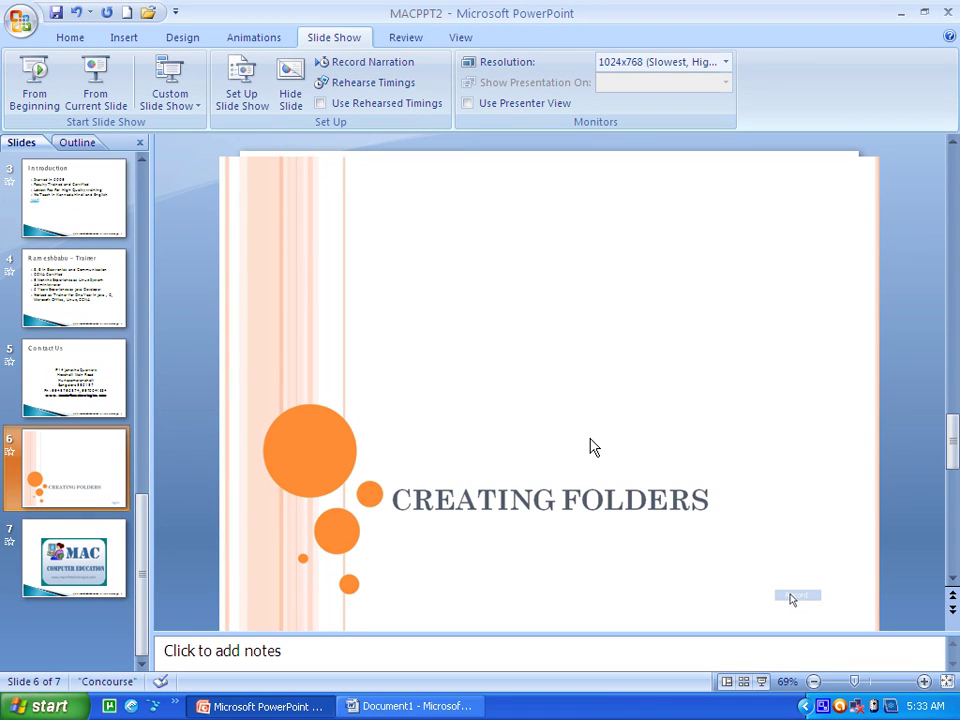
- Delete the movie from slide 6 and insert the 04Kabhikbi sound to play automatically
click(473, 296)
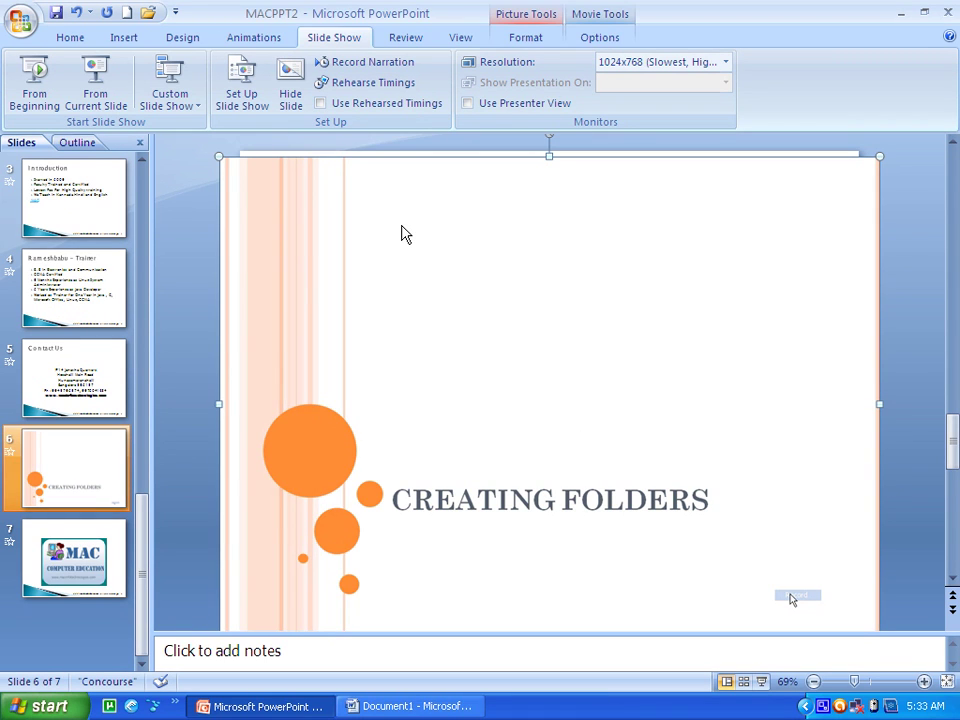
key(Delete)
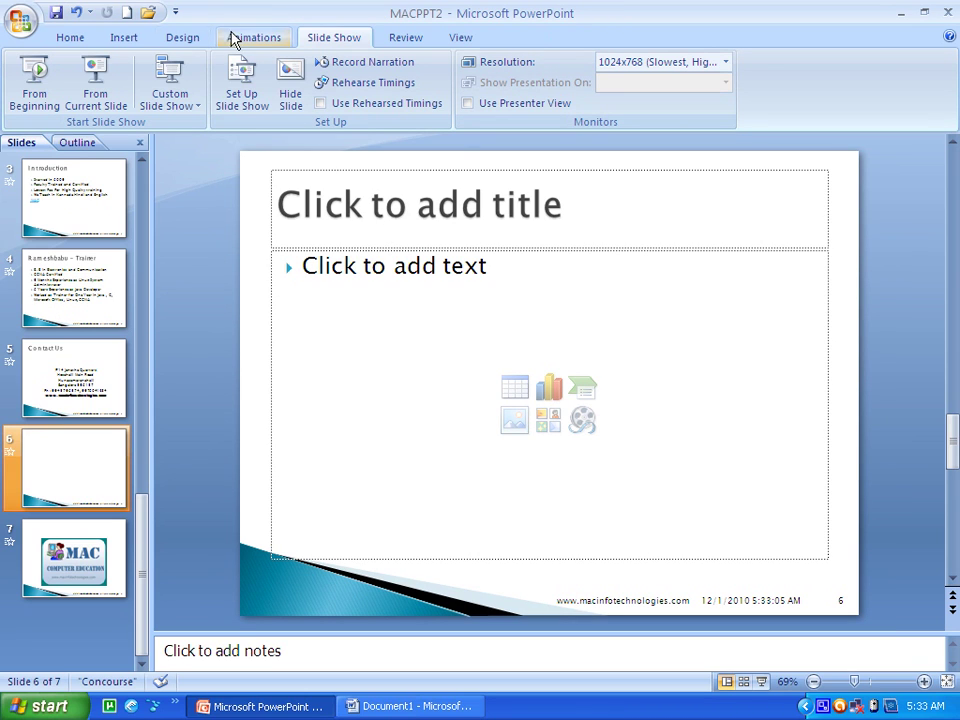
click(135, 37)
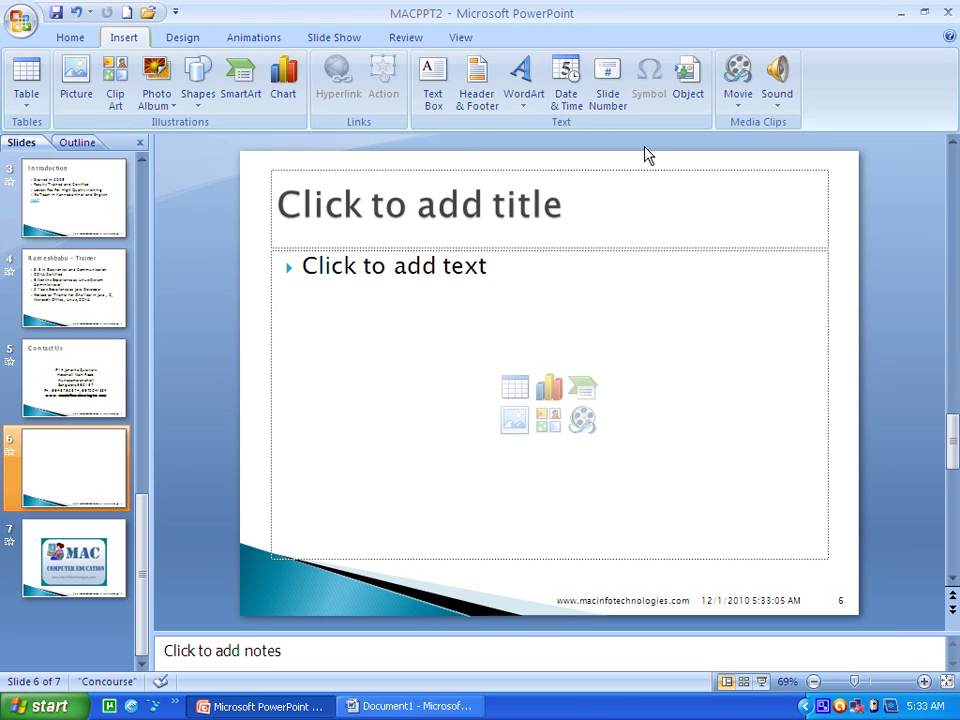
click(778, 100)
click(806, 125)
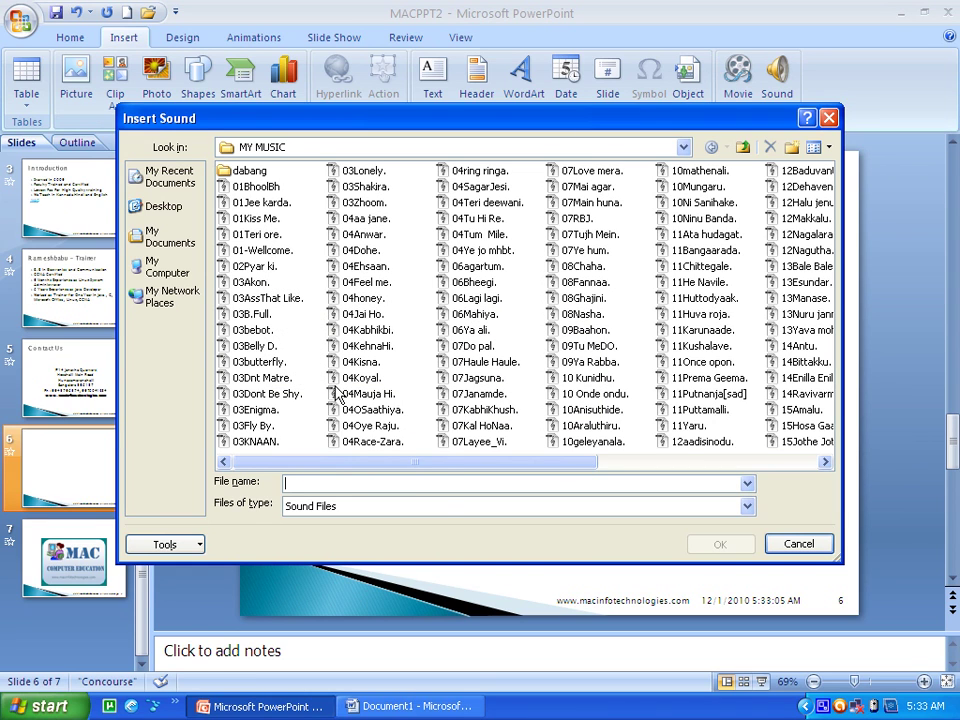
double_click(368, 331)
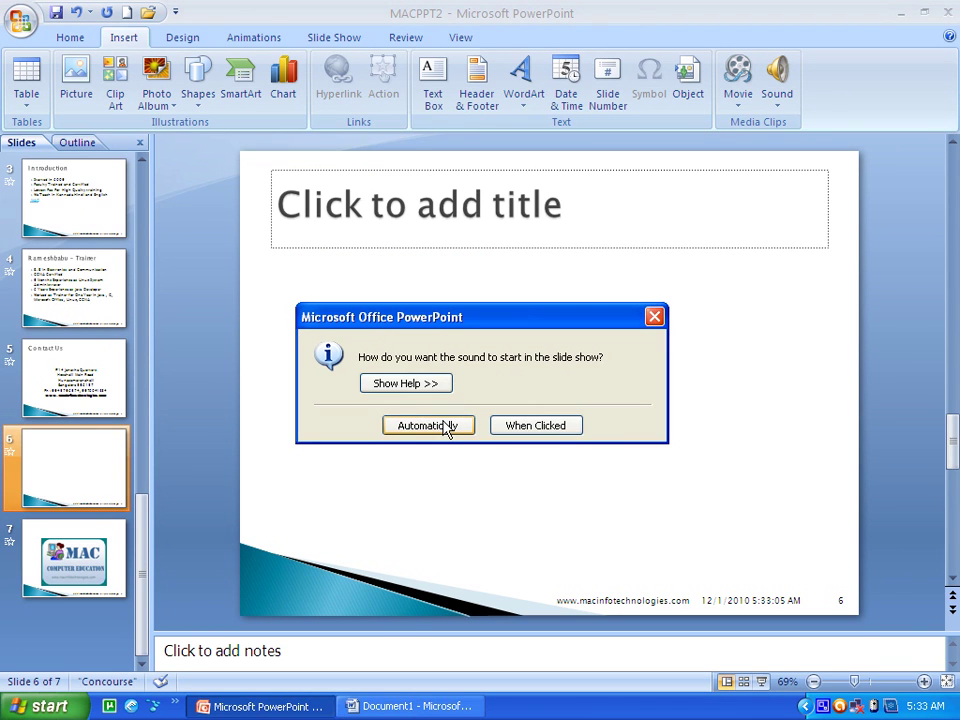
click(428, 425)
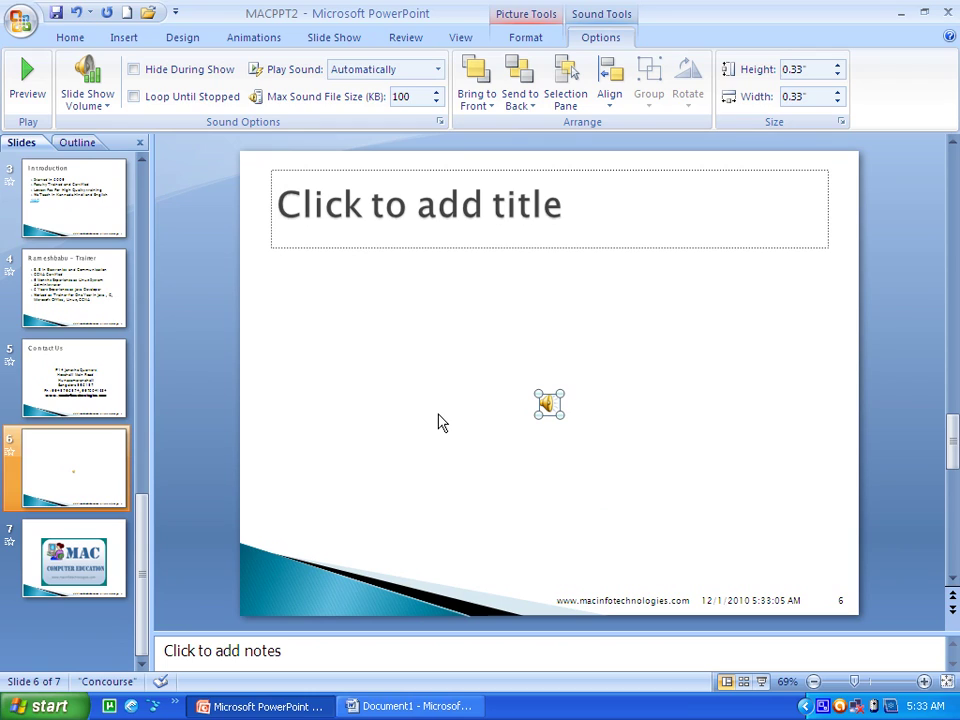
key(shift+F5)
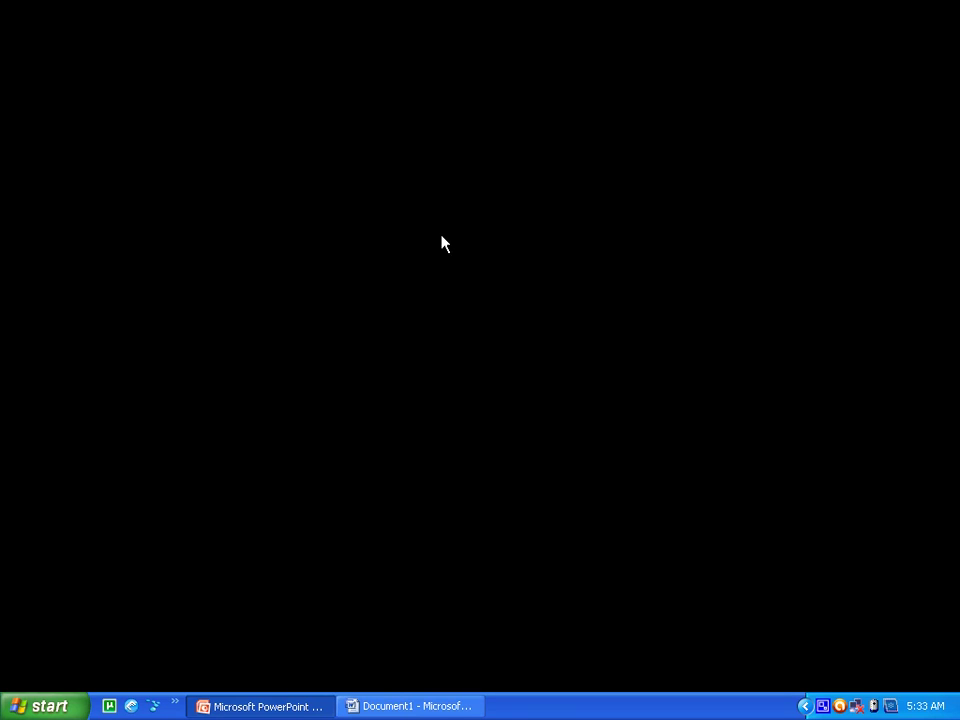
right_click(407, 252)
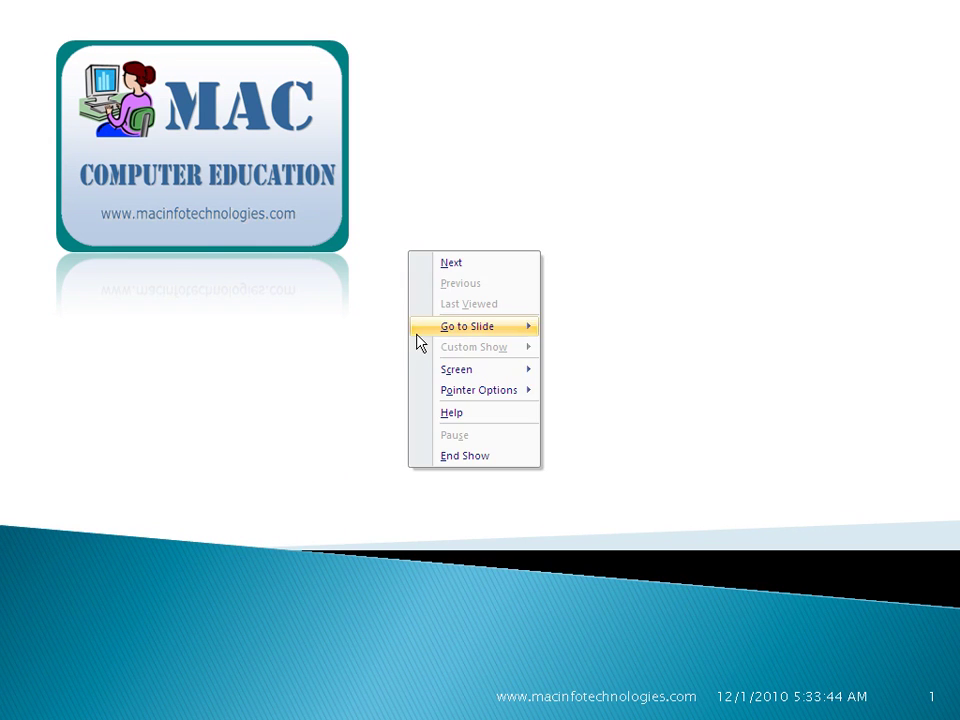
mouse_move(509, 331)
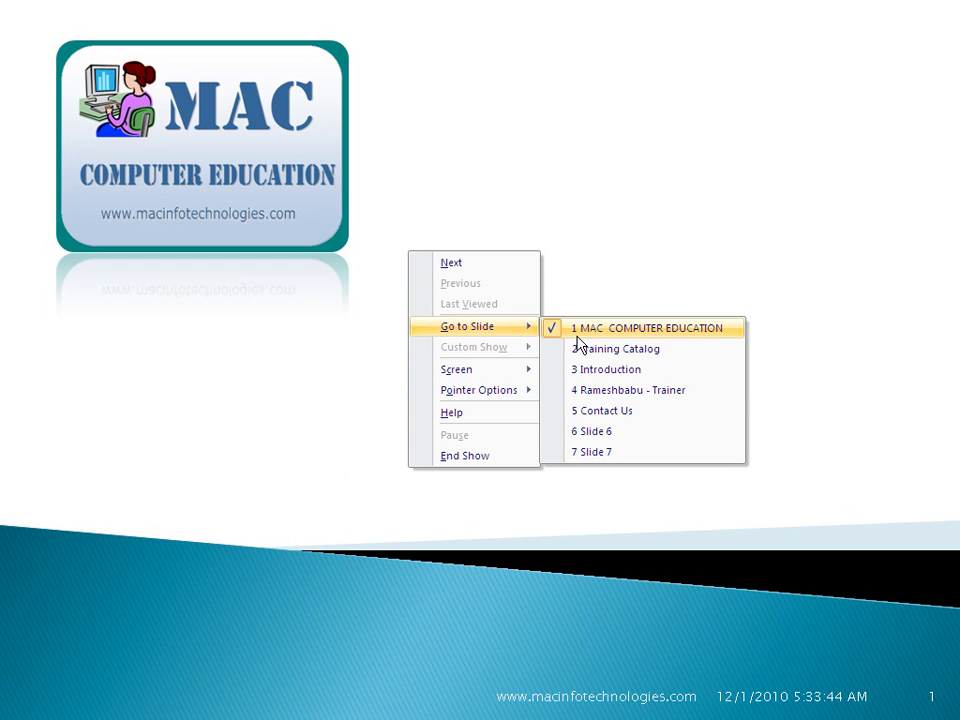
click(594, 411)
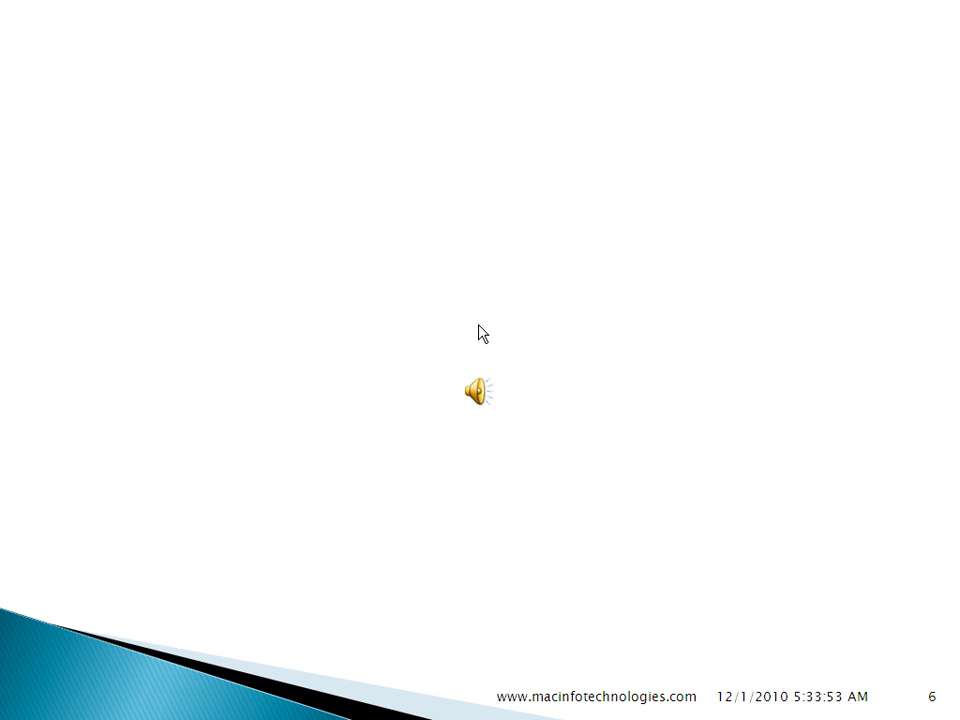
key(Escape)
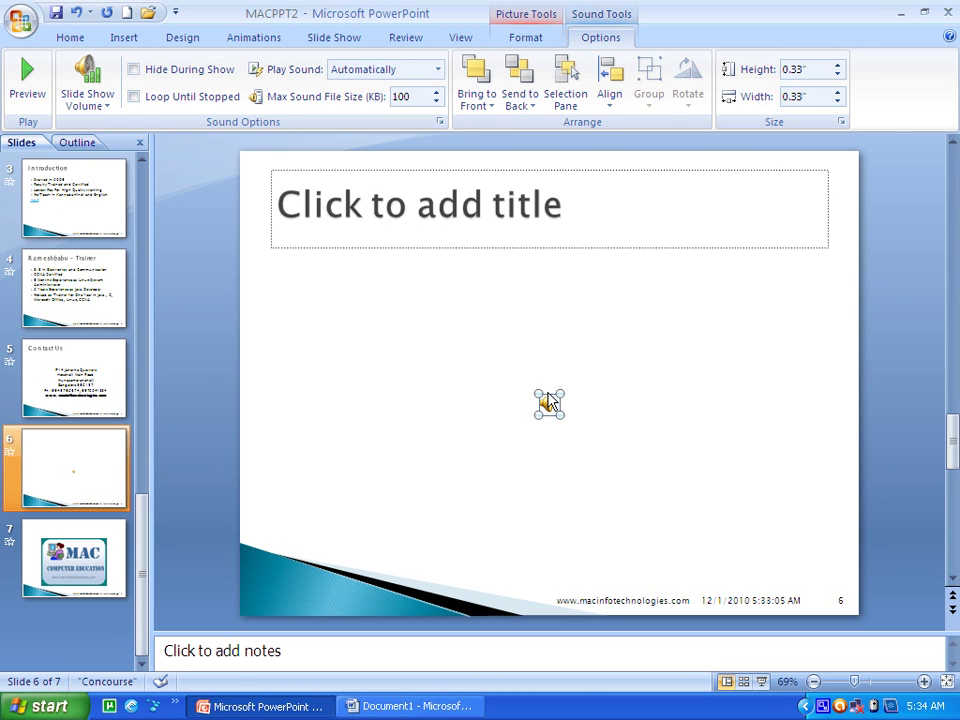
- Delete the sound icon from slide 6 and go to slide 1, the title slide
key(Delete)
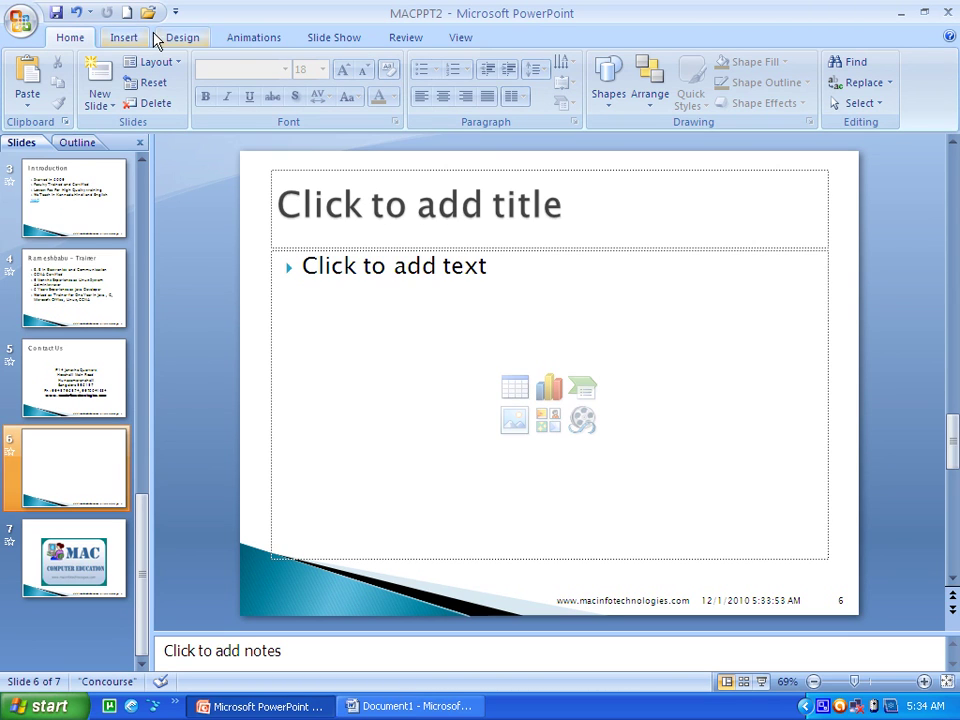
click(126, 37)
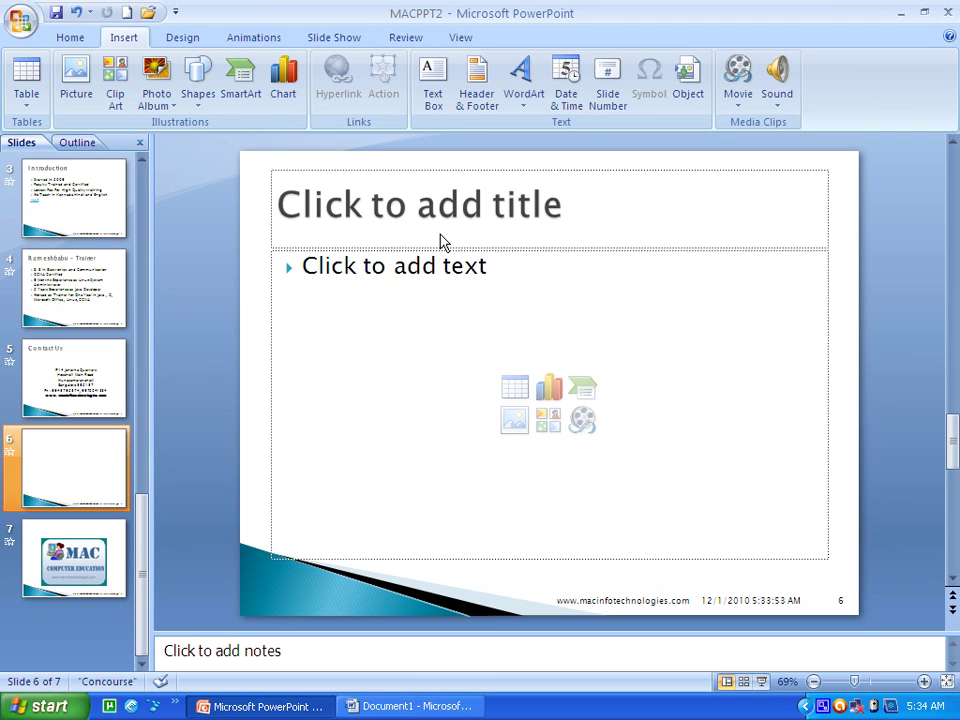
scroll(15, 249, up, 3)
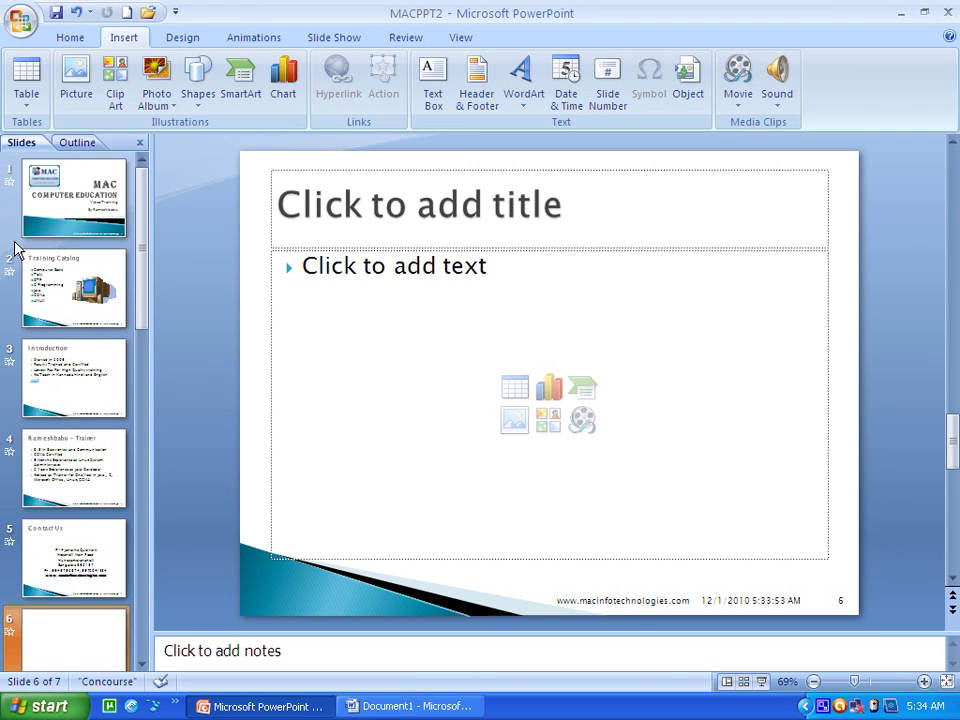
click(73, 216)
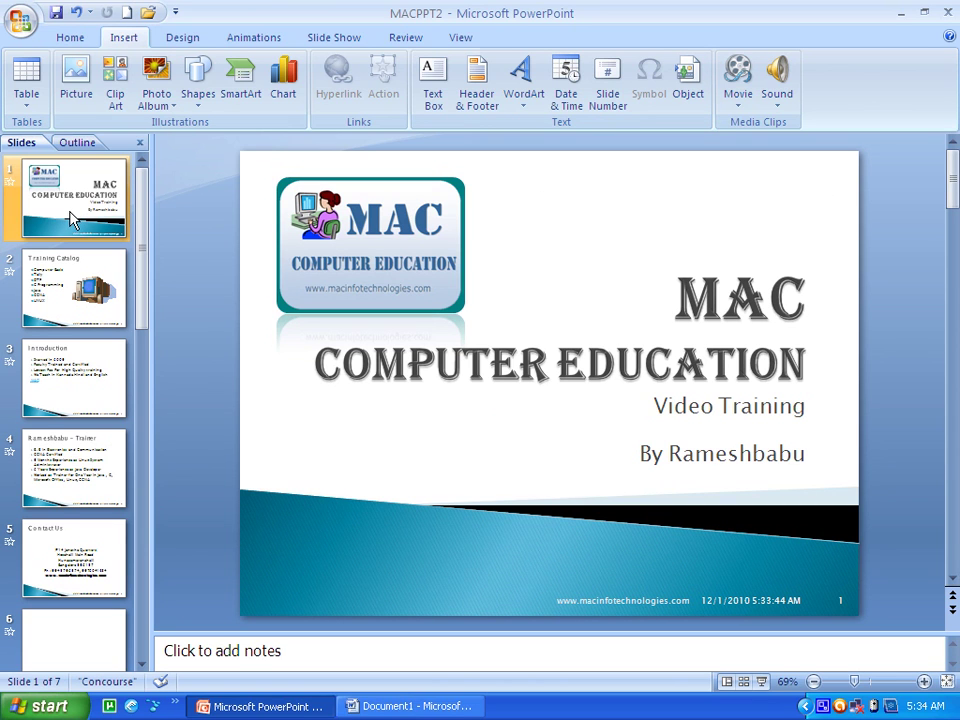
- Draw a Right Arrow shape in the title slide's lower-right corner, slightly taller
click(199, 100)
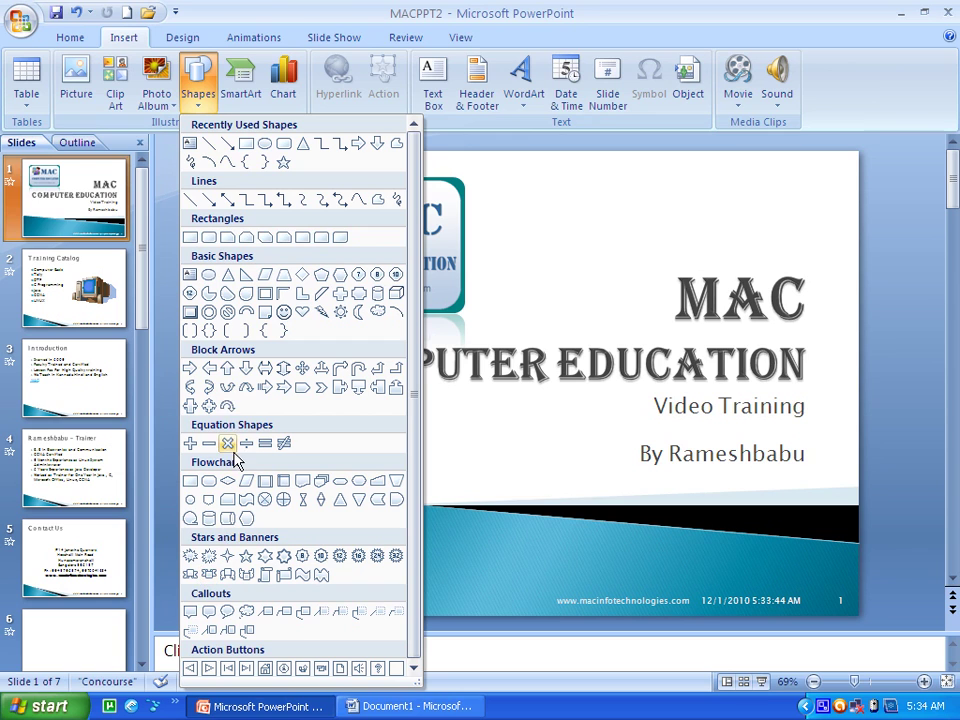
click(189, 370)
mouse_move(759, 545)
mouse_down()
mouse_move(823, 588)
mouse_move(825, 575)
mouse_move(842, 575)
mouse_up()
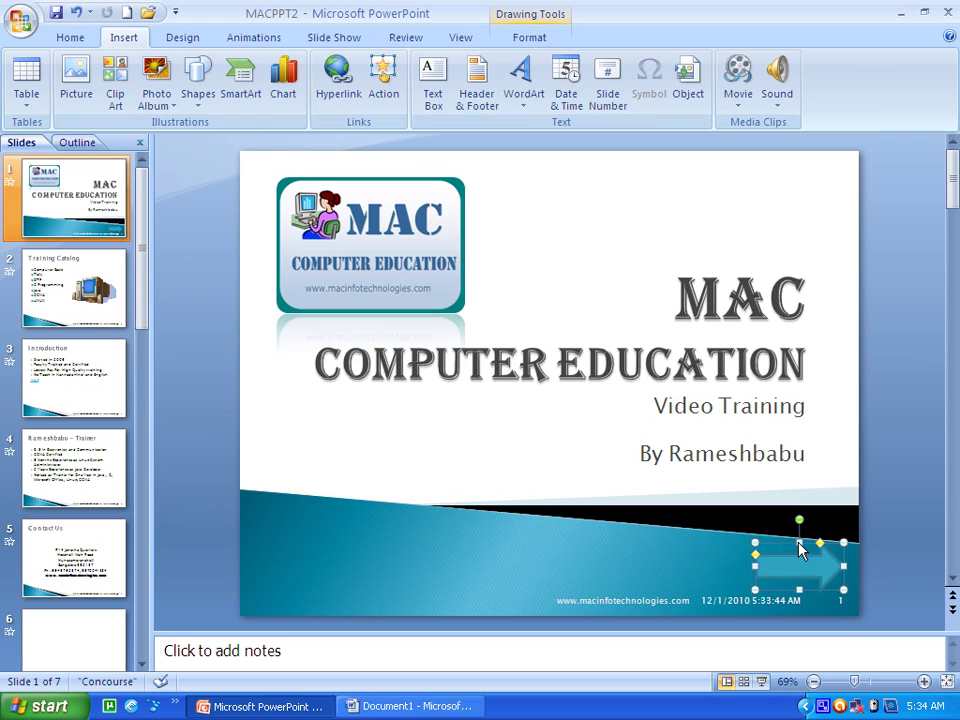
drag(800, 545, 800, 535)
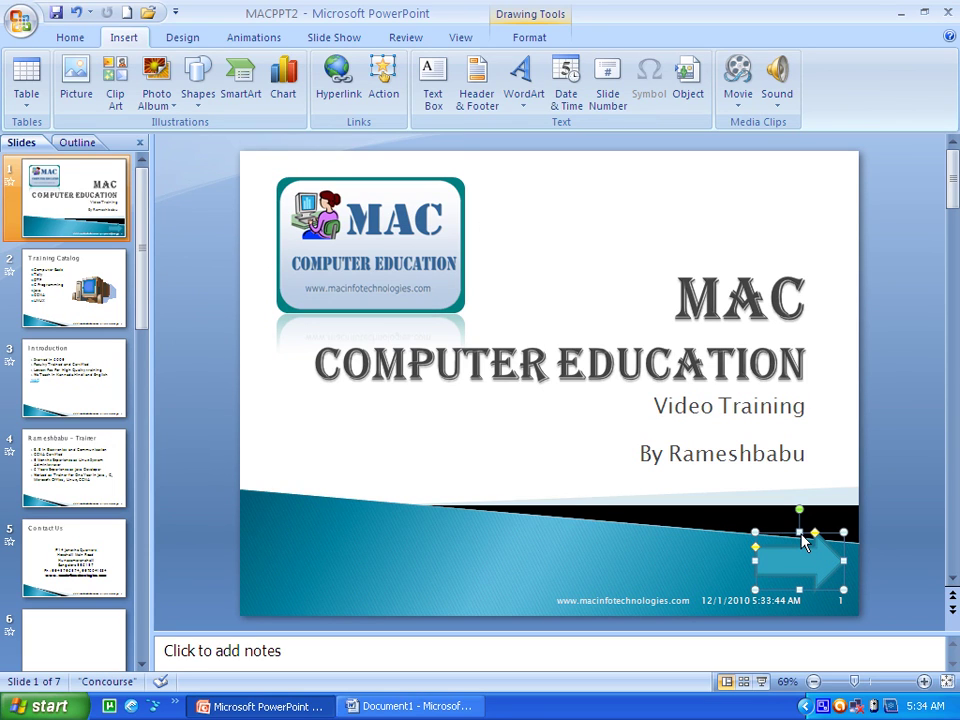
- Apply an orange shape style to the arrow and deselect it
double_click(789, 540)
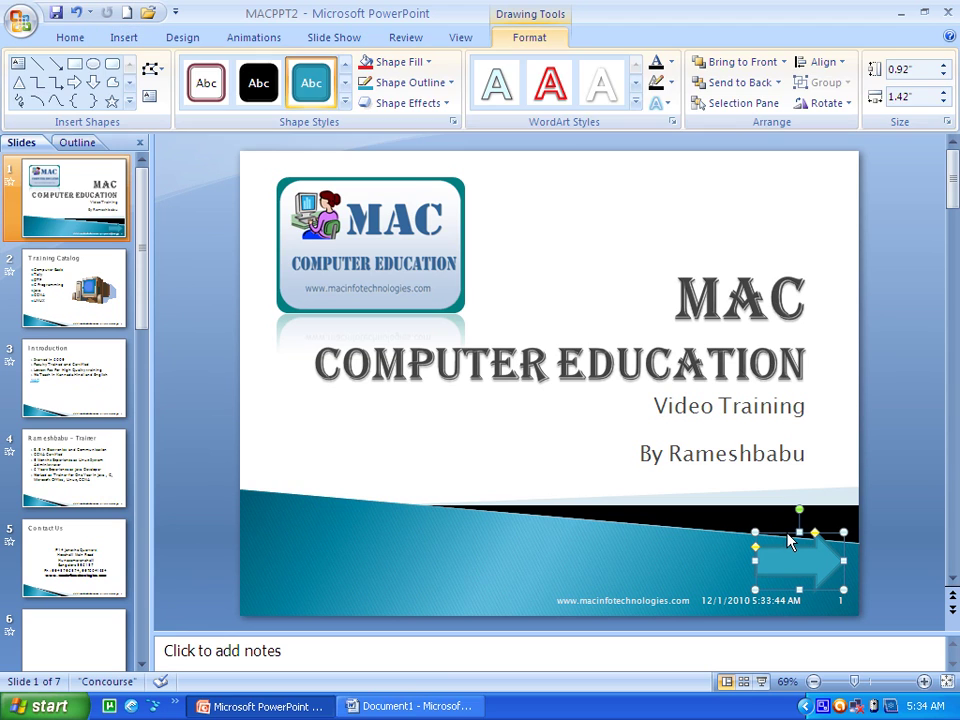
click(344, 103)
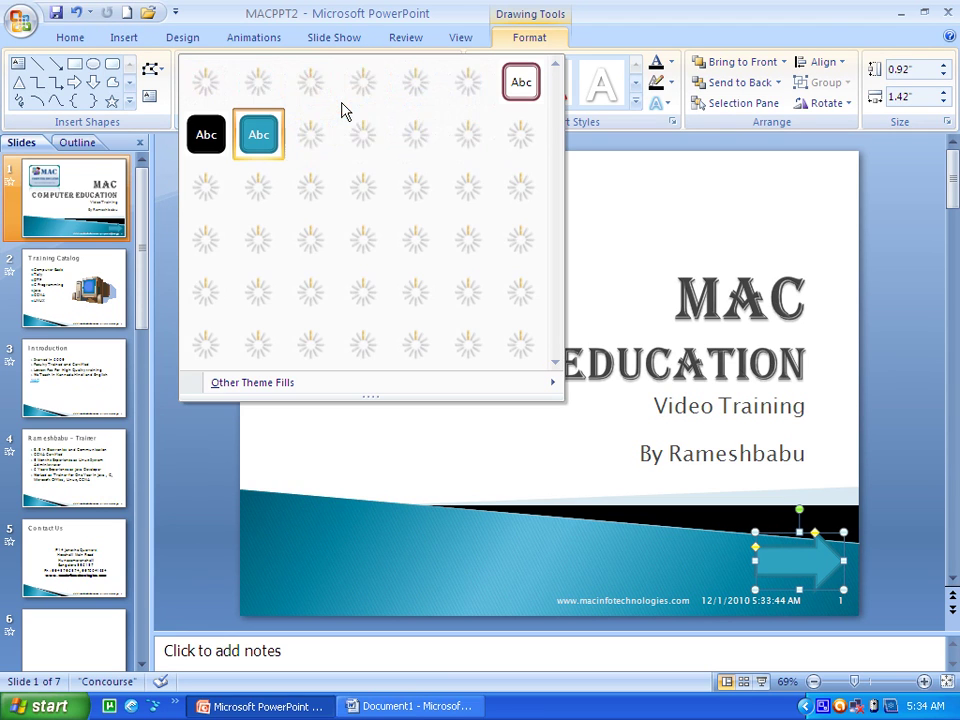
click(356, 146)
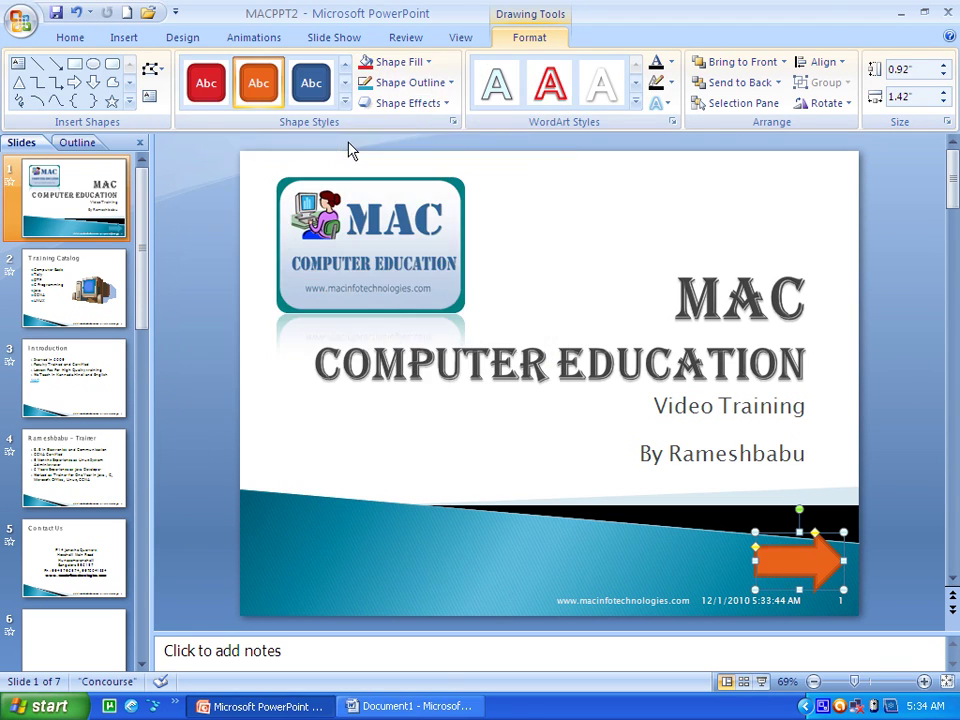
right_click(782, 563)
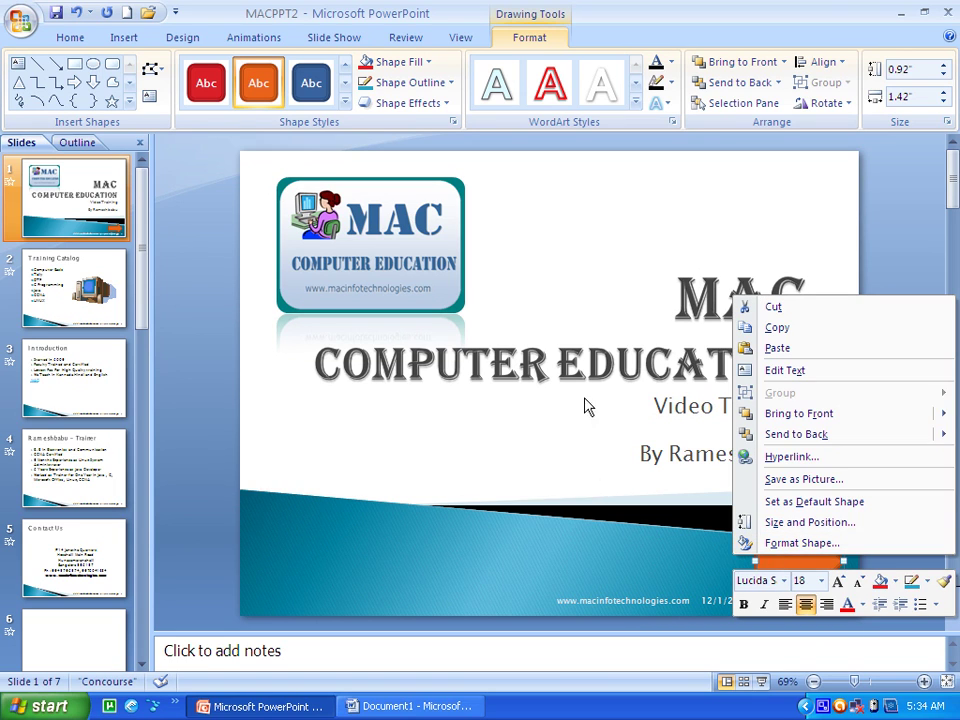
key(Escape)
click(686, 530)
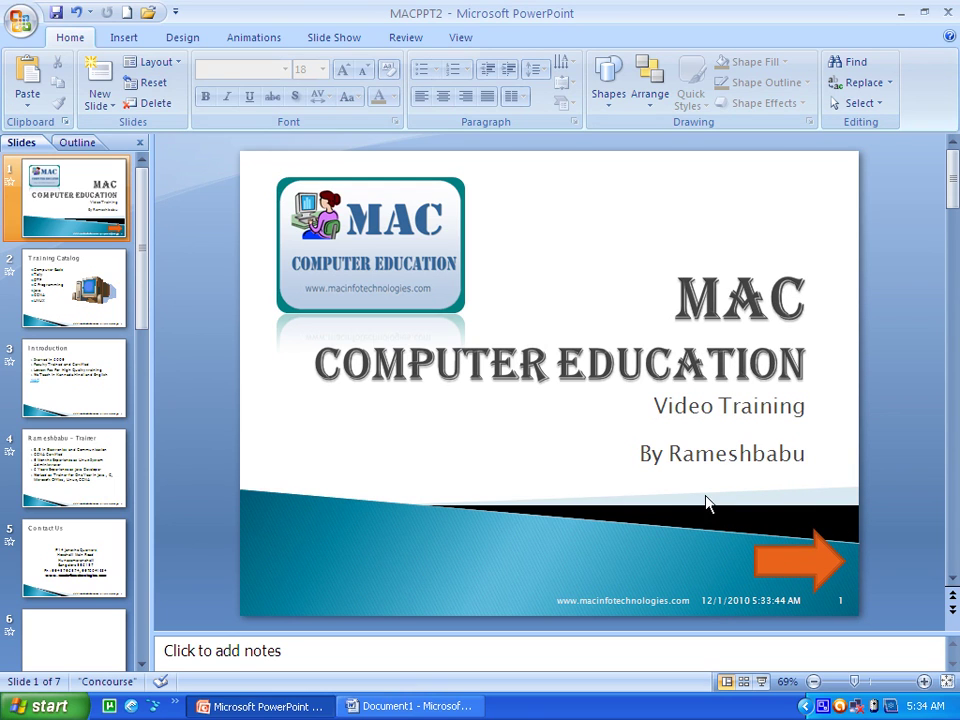
click(133, 38)
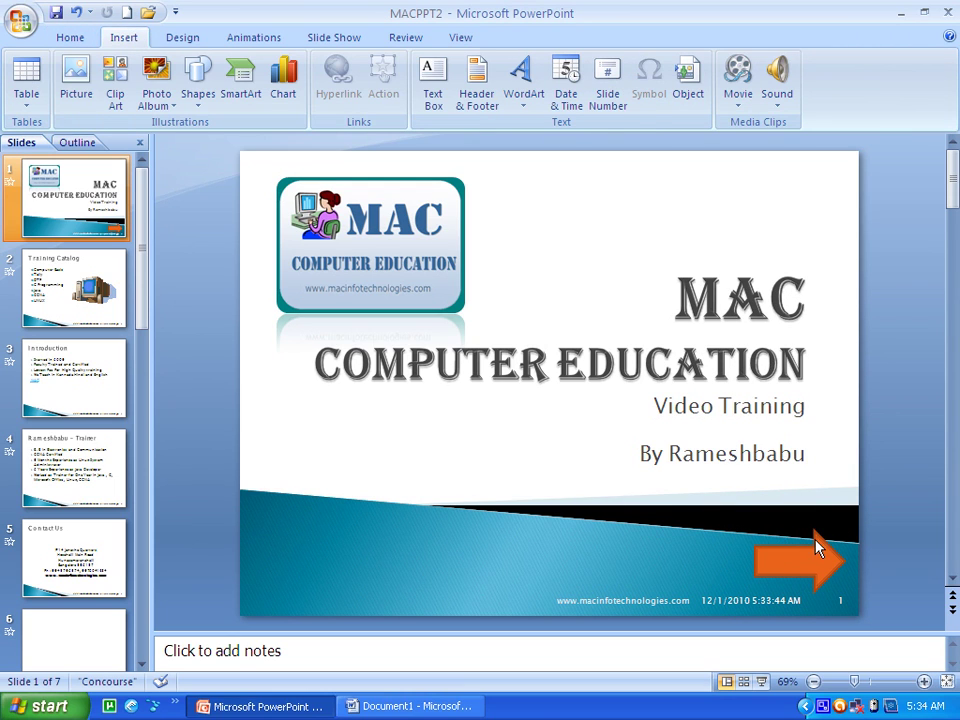
- Give the orange arrow an action linking to Next Slide, with Applause sound and click highlighting
click(816, 546)
click(385, 88)
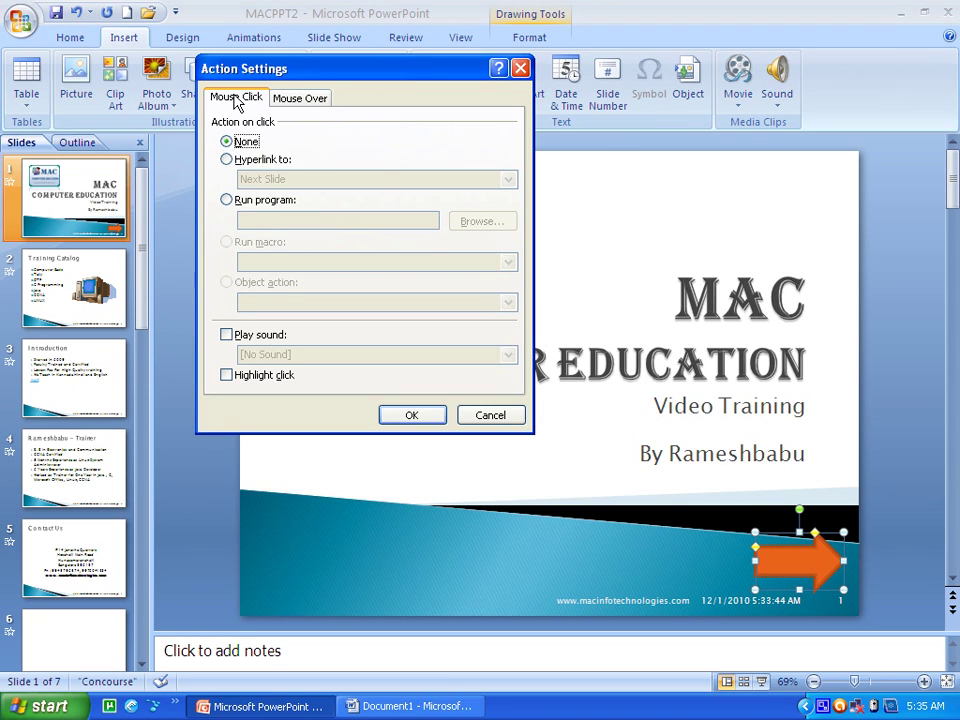
click(242, 160)
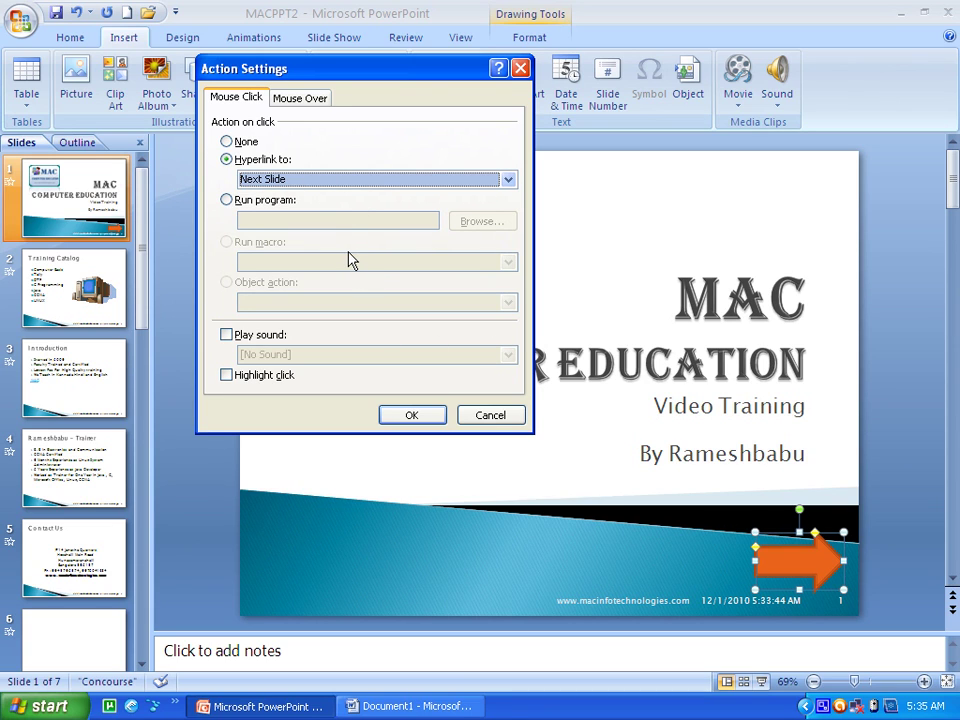
click(226, 335)
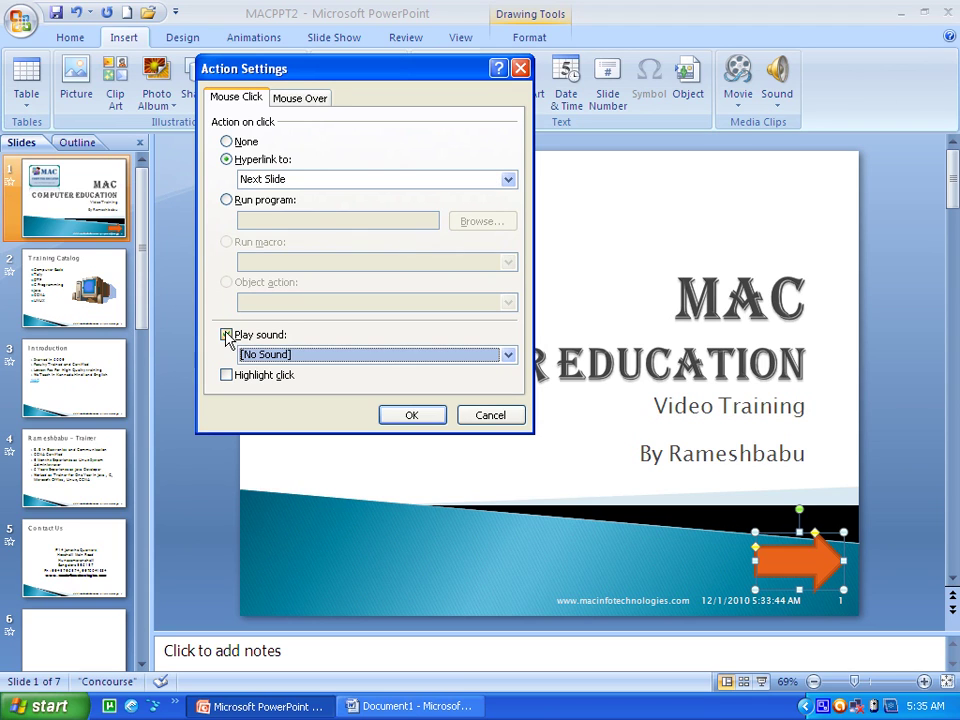
click(502, 355)
click(390, 397)
click(244, 376)
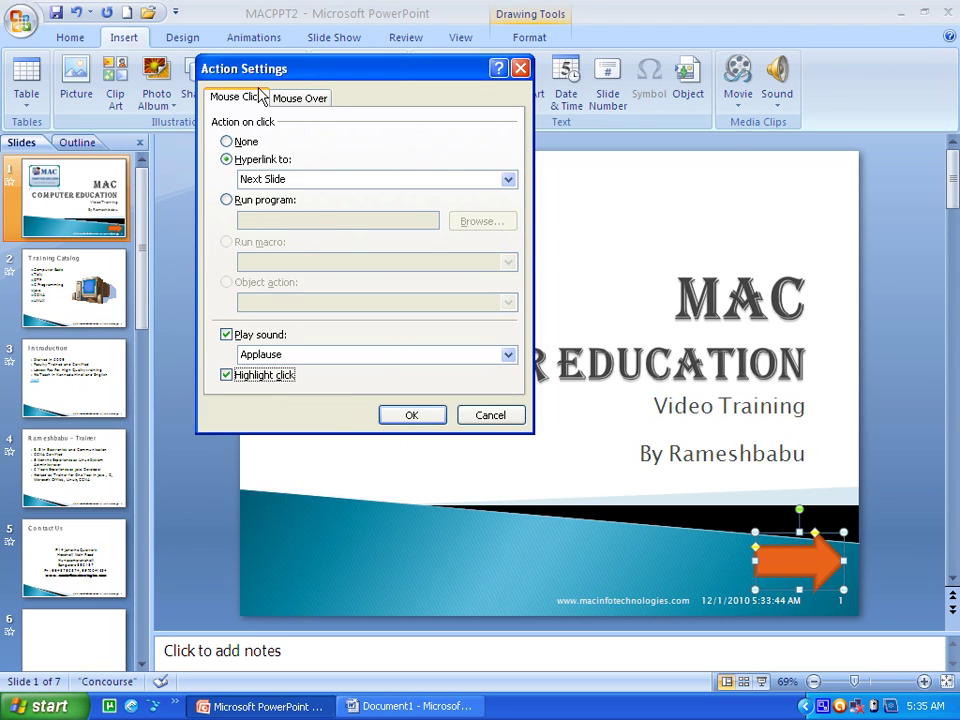
click(412, 416)
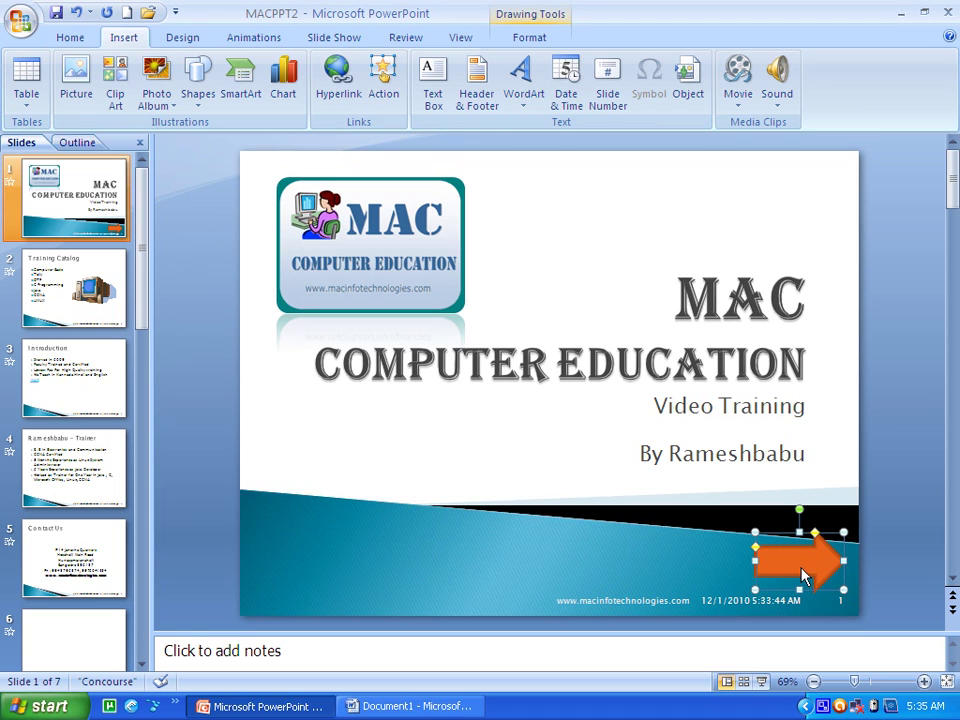
- Label the orange arrow with the word 'next', then start the slide show with F5
right_click(822, 570)
click(797, 323)
text(t)
click(516, 447)
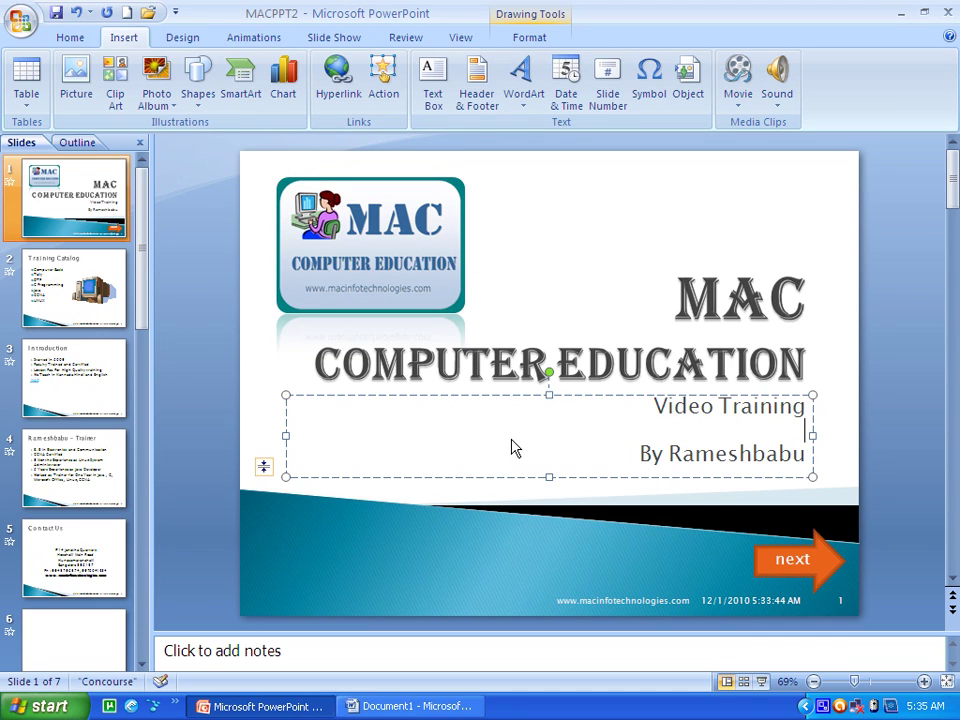
key(F5)
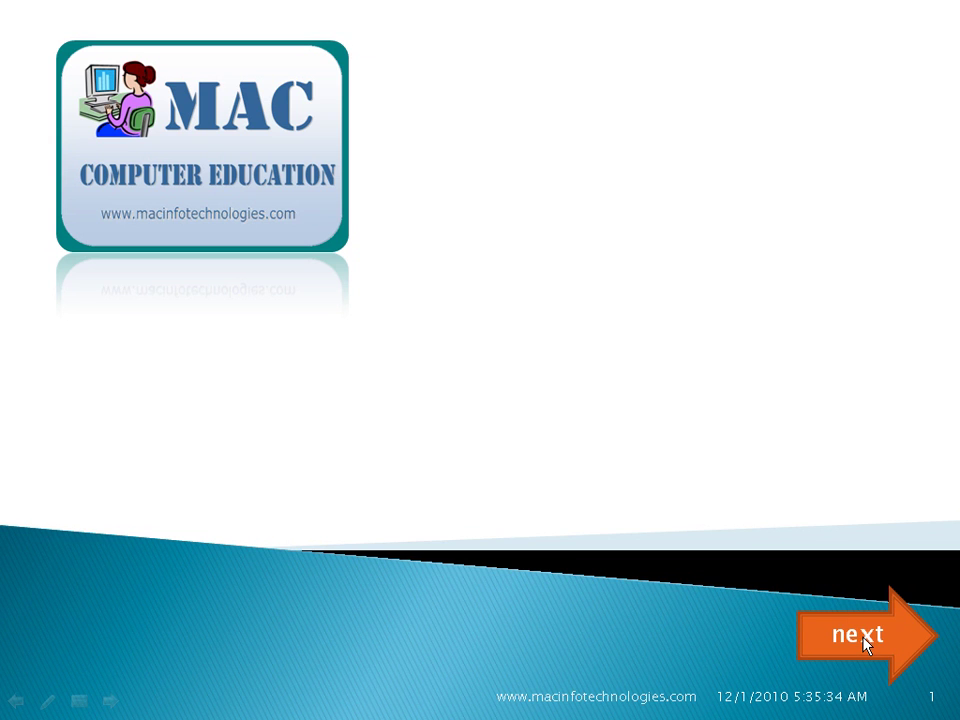
- Advance with the next arrow in the show, go back to the previous slide, then end the show
click(866, 645)
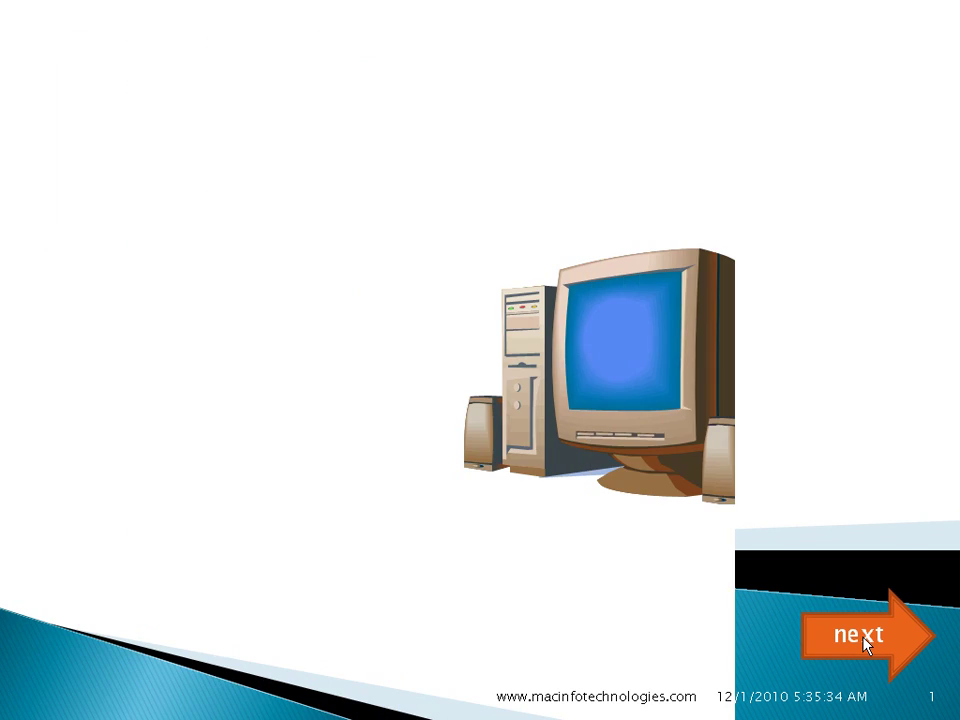
click(866, 645)
right_click(391, 176)
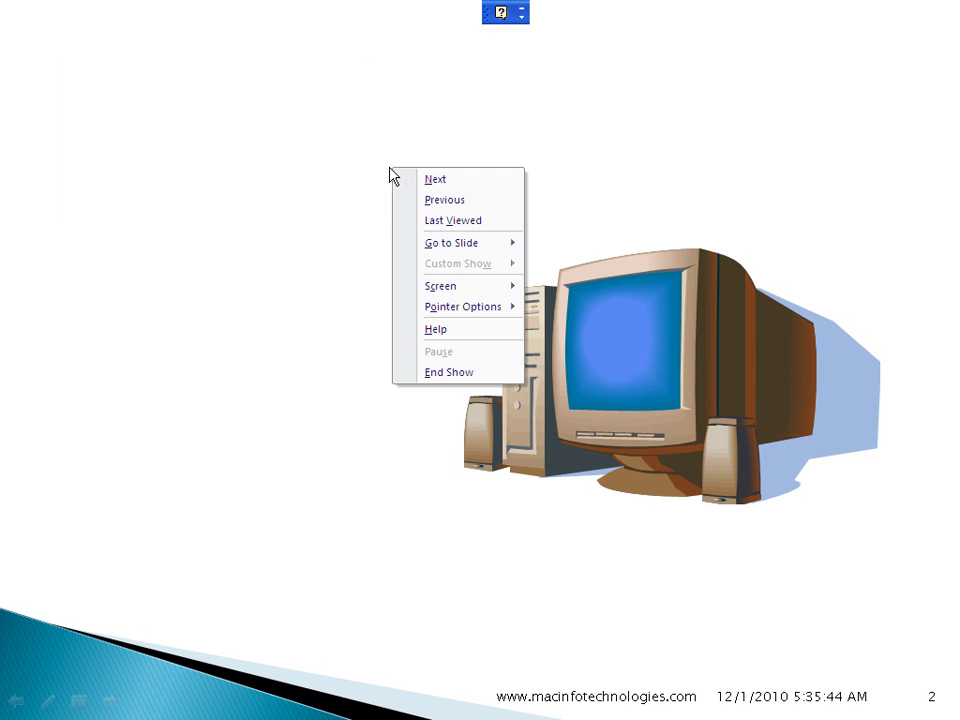
click(445, 204)
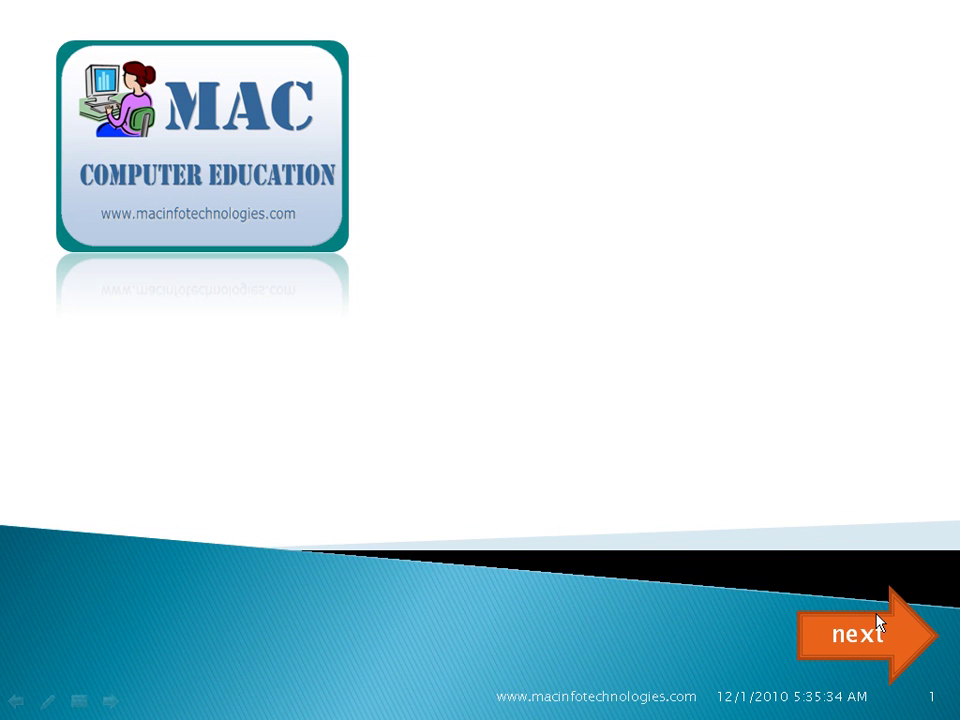
key(Escape)
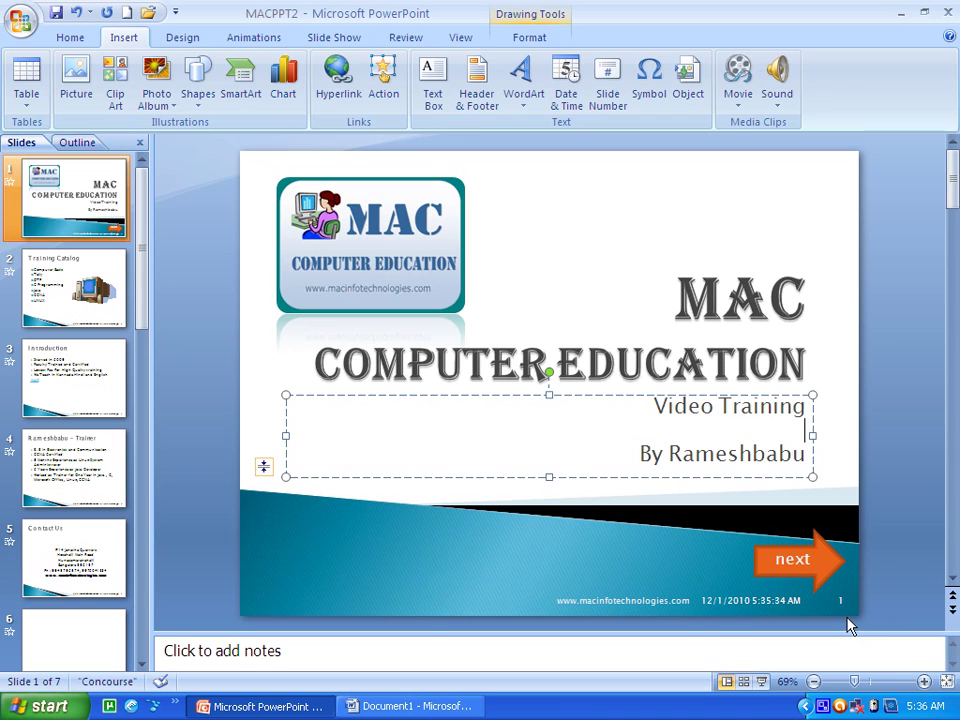
- Copy the next arrow from slide 1 and paste it onto slide 2
click(830, 563)
right_click(830, 563)
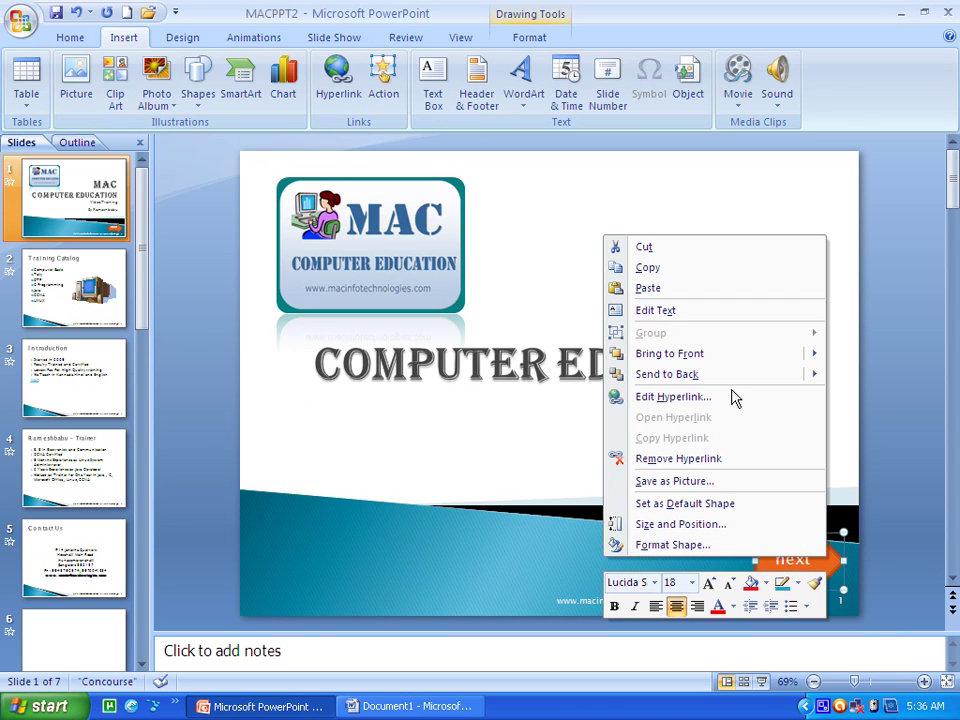
click(677, 268)
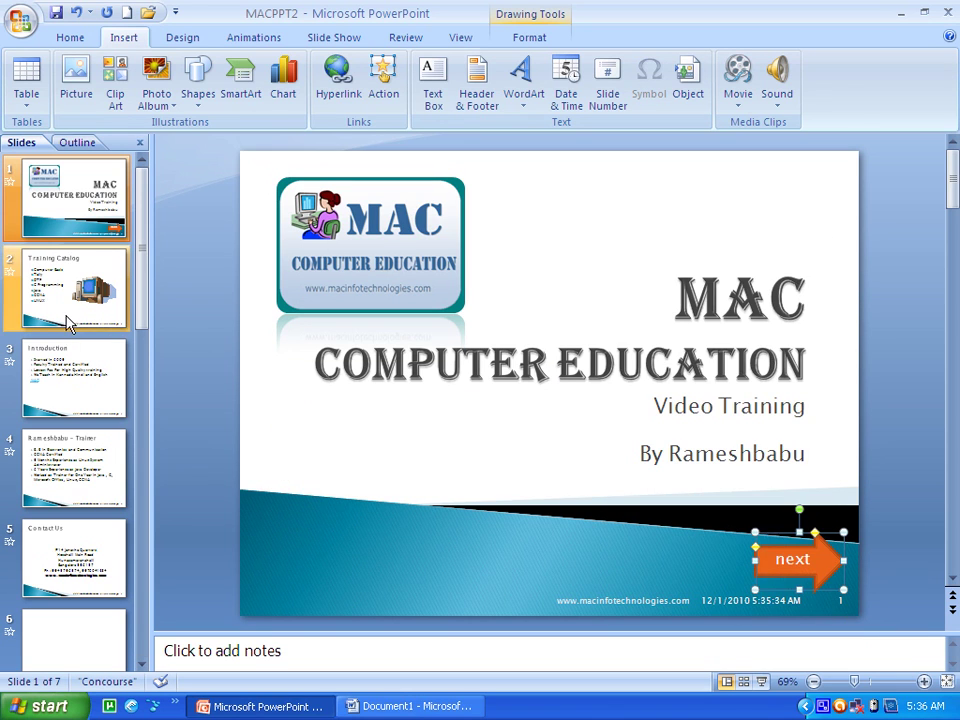
click(85, 318)
right_click(785, 537)
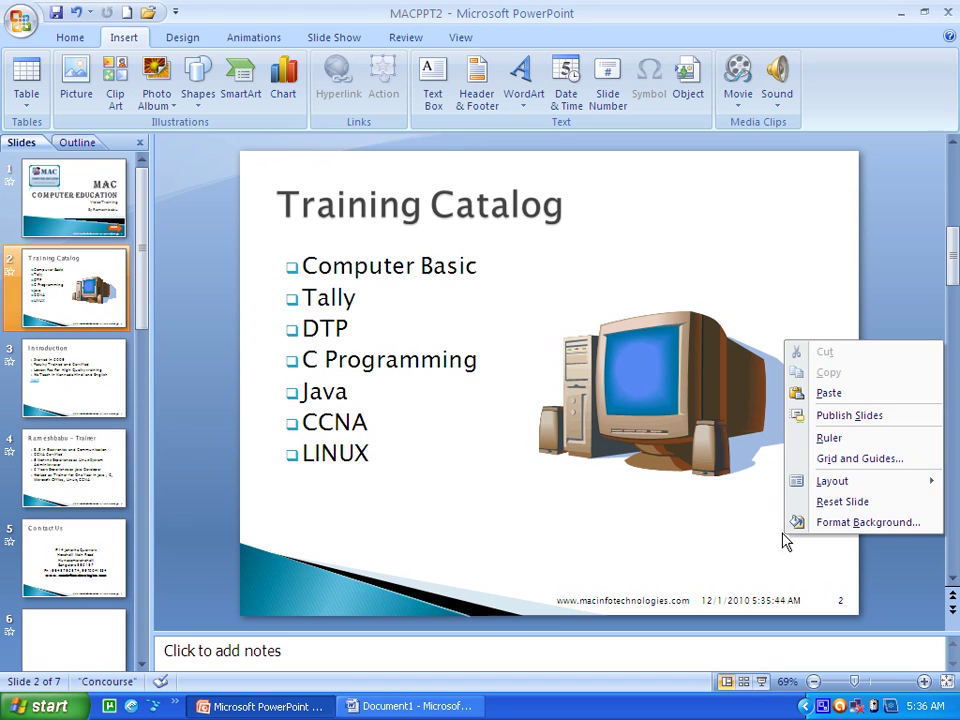
click(843, 395)
- Paste the next arrow onto slides 3, 4 and 5
click(110, 402)
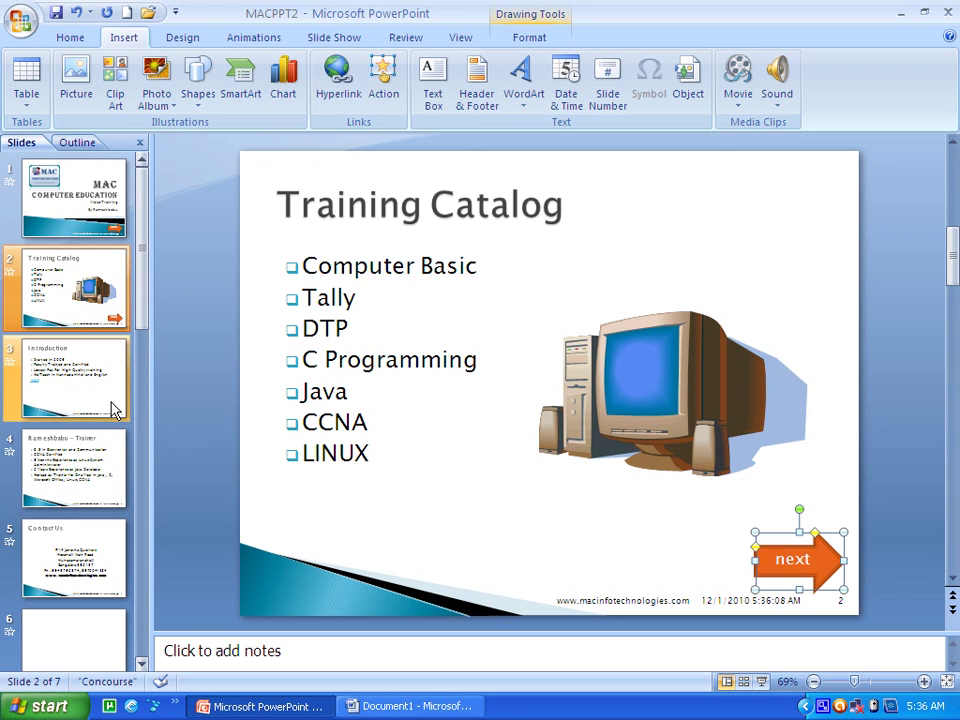
right_click(745, 311)
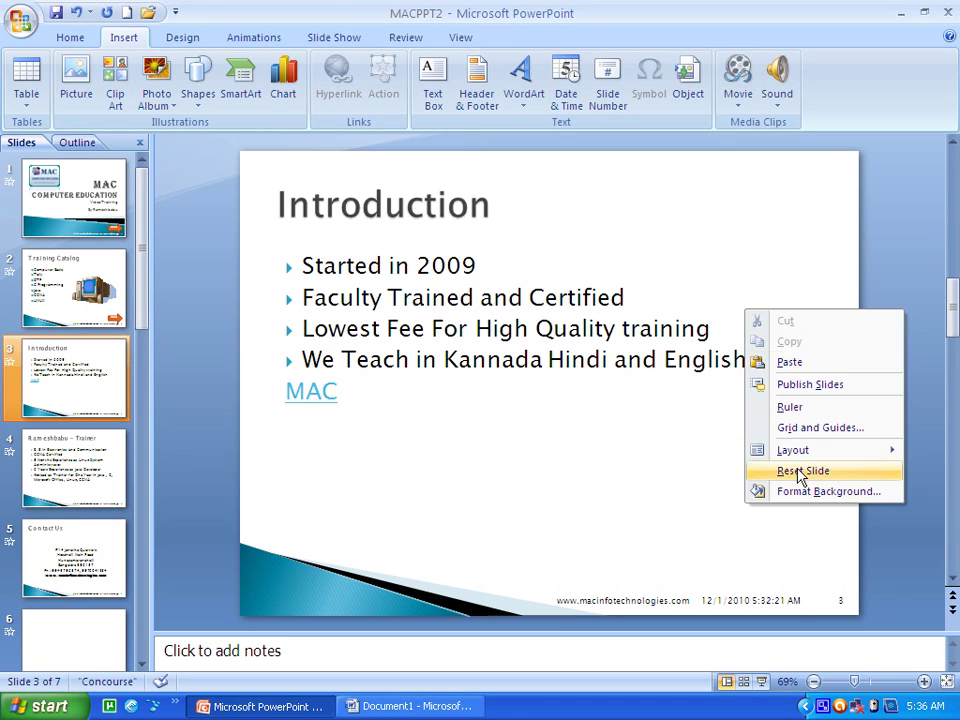
click(845, 362)
click(103, 482)
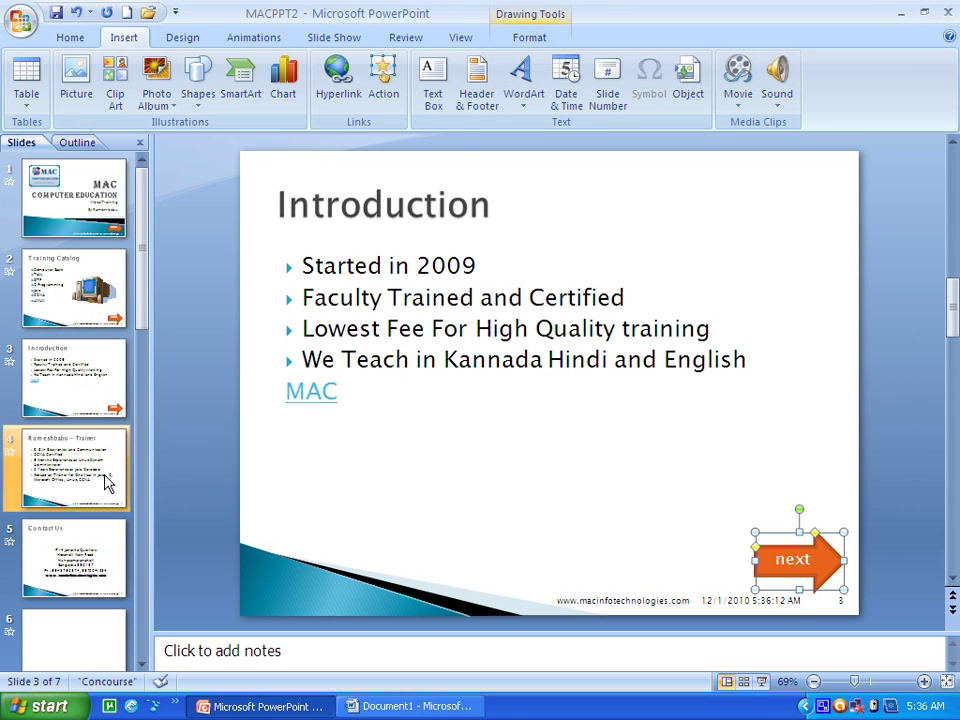
right_click(701, 311)
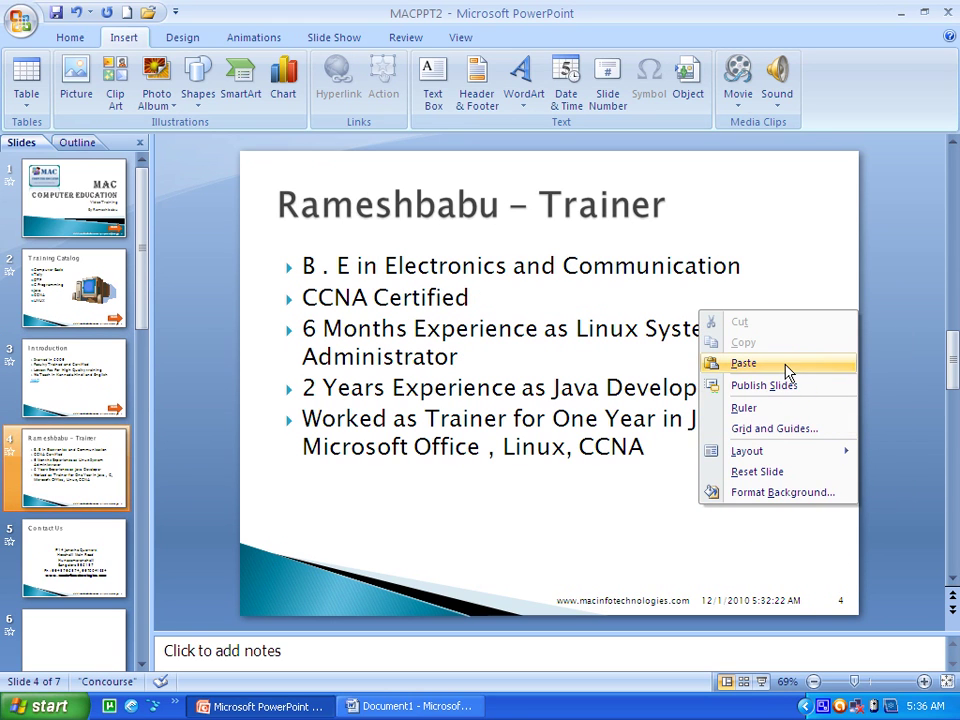
click(789, 365)
click(92, 572)
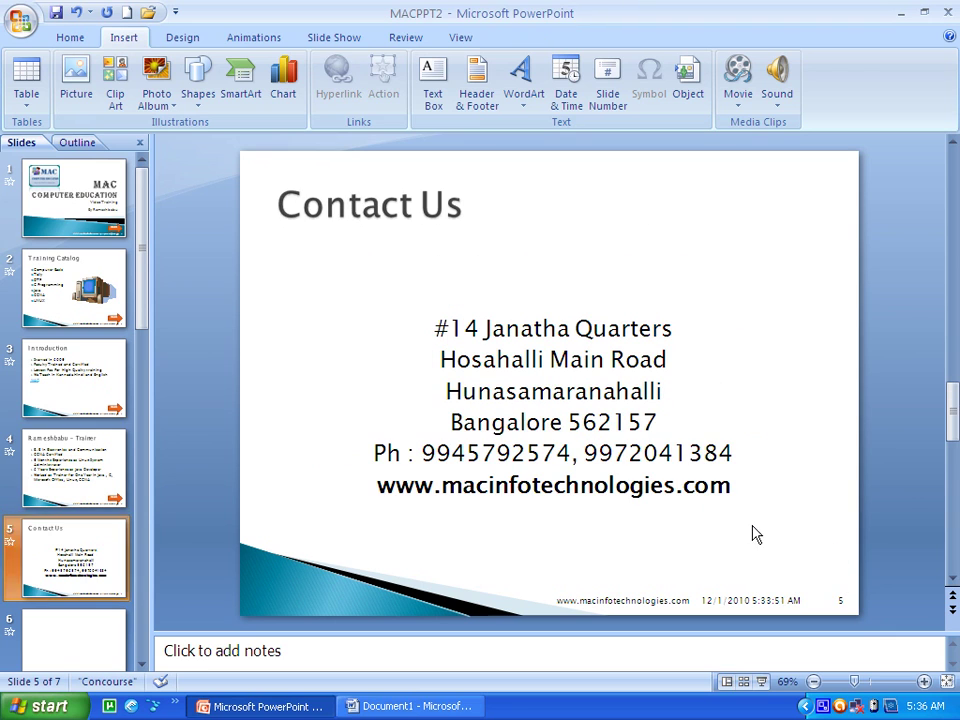
right_click(752, 506)
click(857, 371)
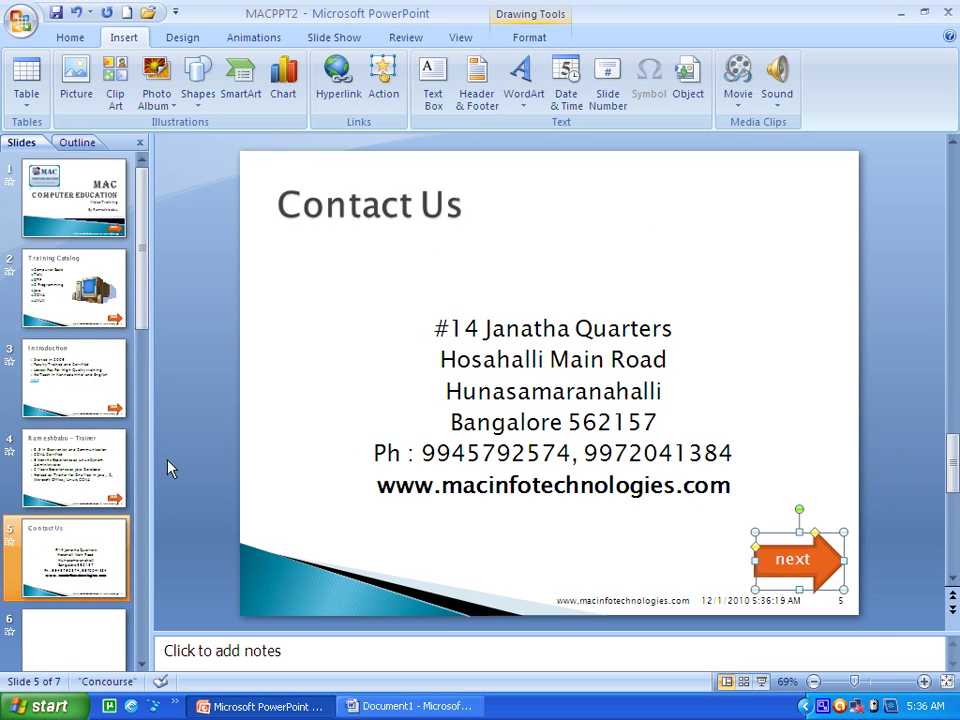
- Paste the next arrow onto blank slide 6, undoing an oversized paste into the placeholder
scroll(112, 503, down, 2)
click(90, 467)
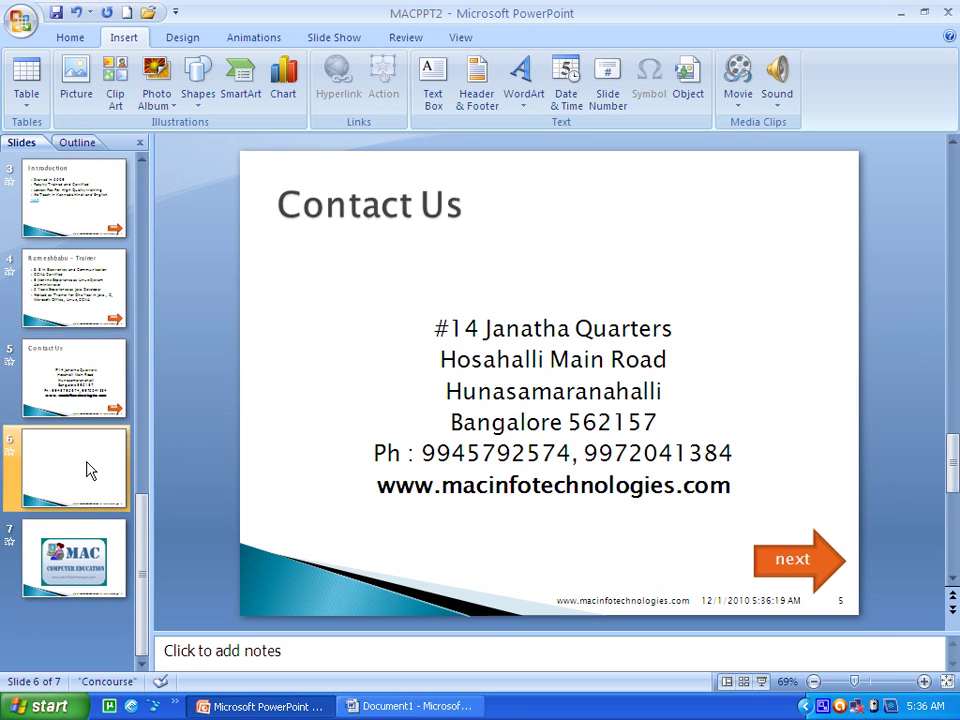
click(454, 454)
right_click(456, 166)
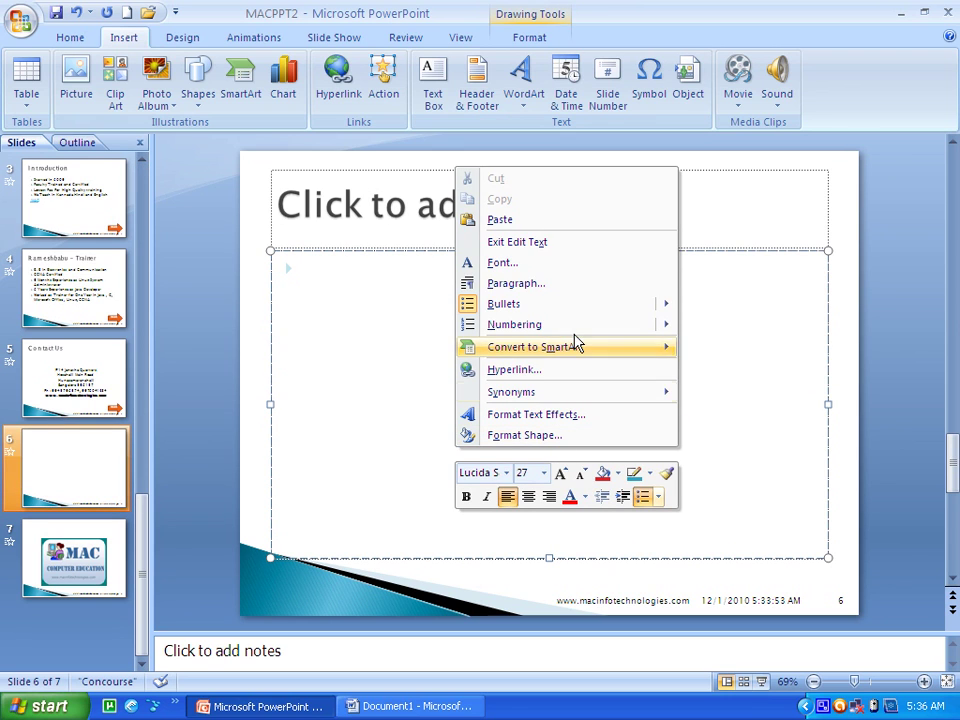
click(512, 220)
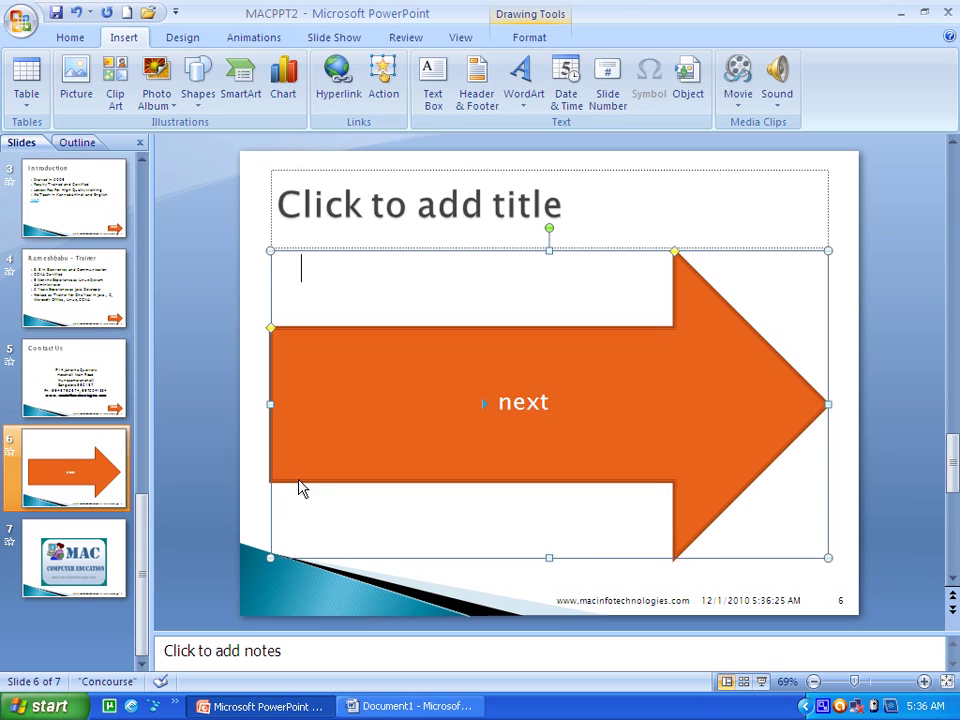
key(ctrl+z)
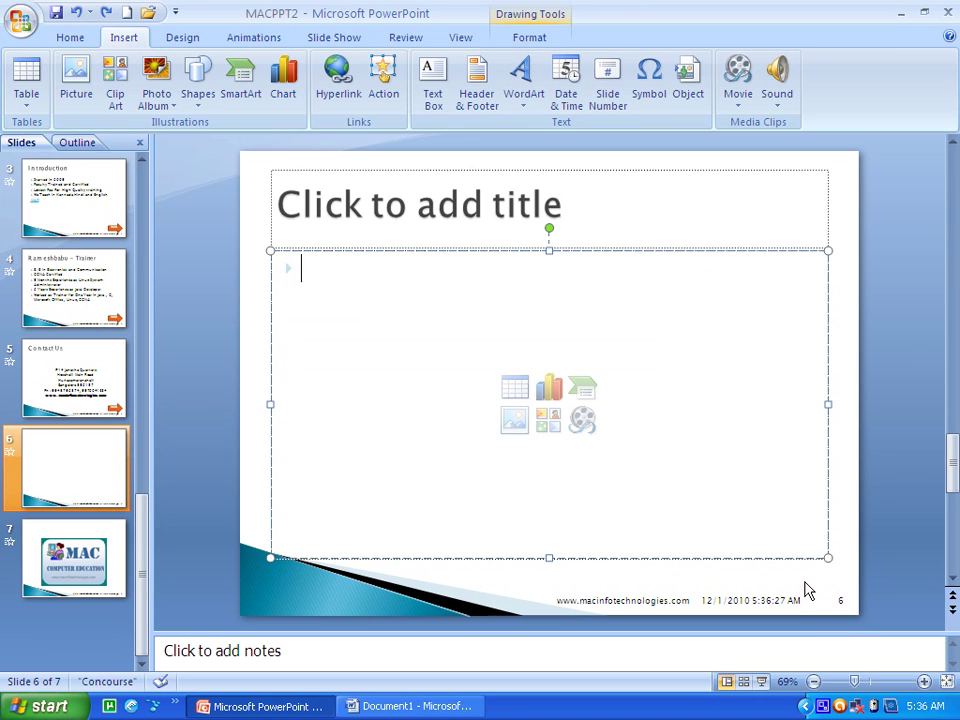
click(807, 589)
right_click(806, 588)
click(684, 577)
right_click(686, 568)
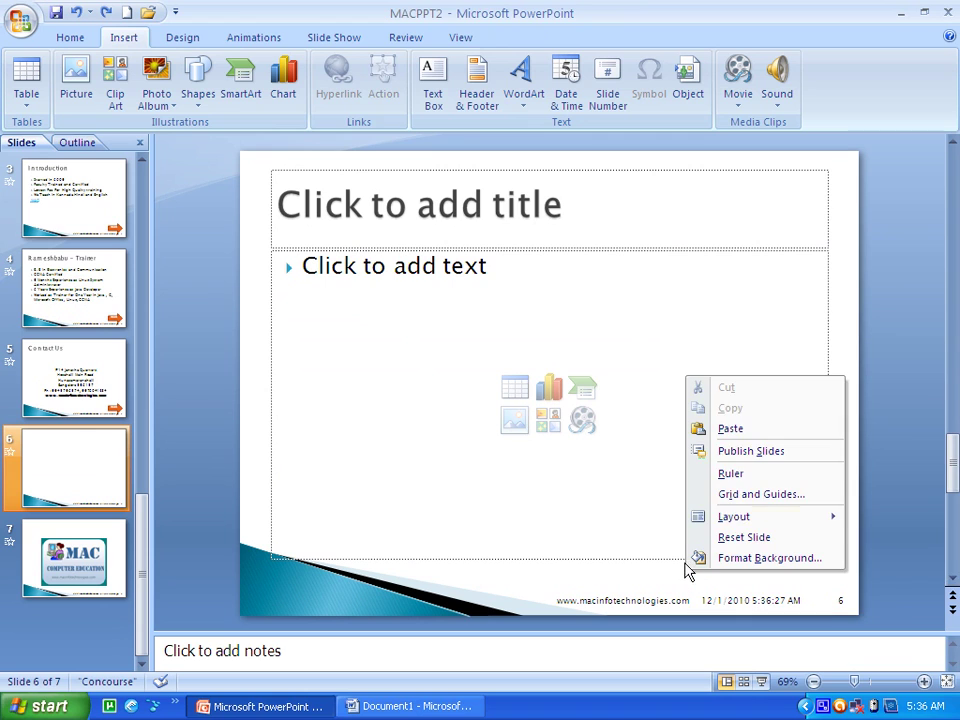
click(752, 430)
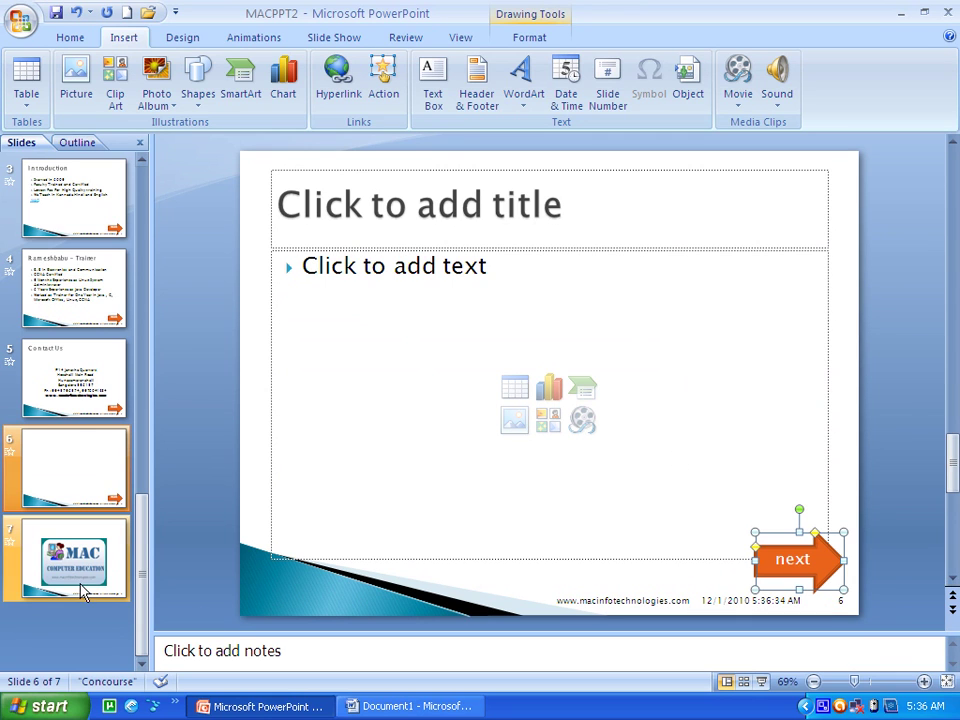
- Paste the next arrow onto slide 7, then select slide 4, the trainer slide
click(115, 555)
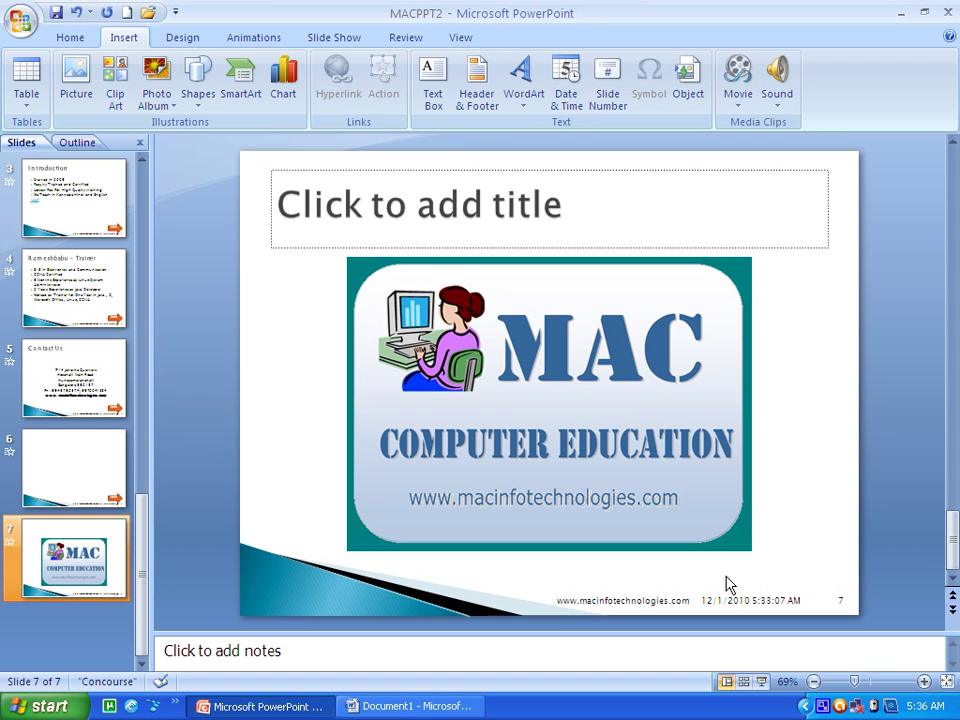
right_click(727, 580)
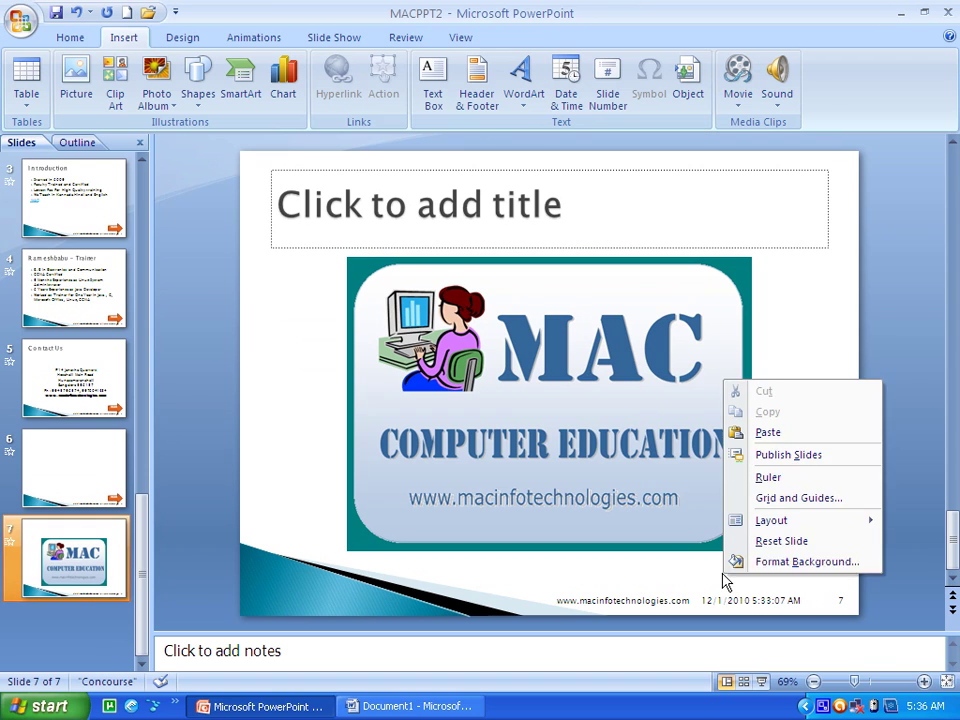
click(770, 433)
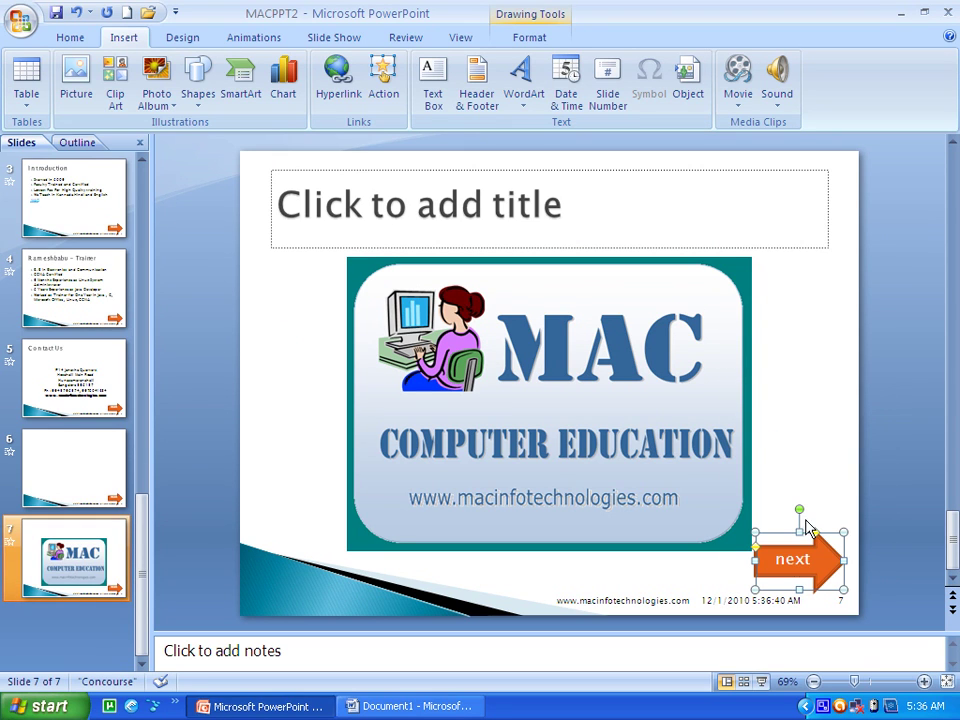
click(100, 310)
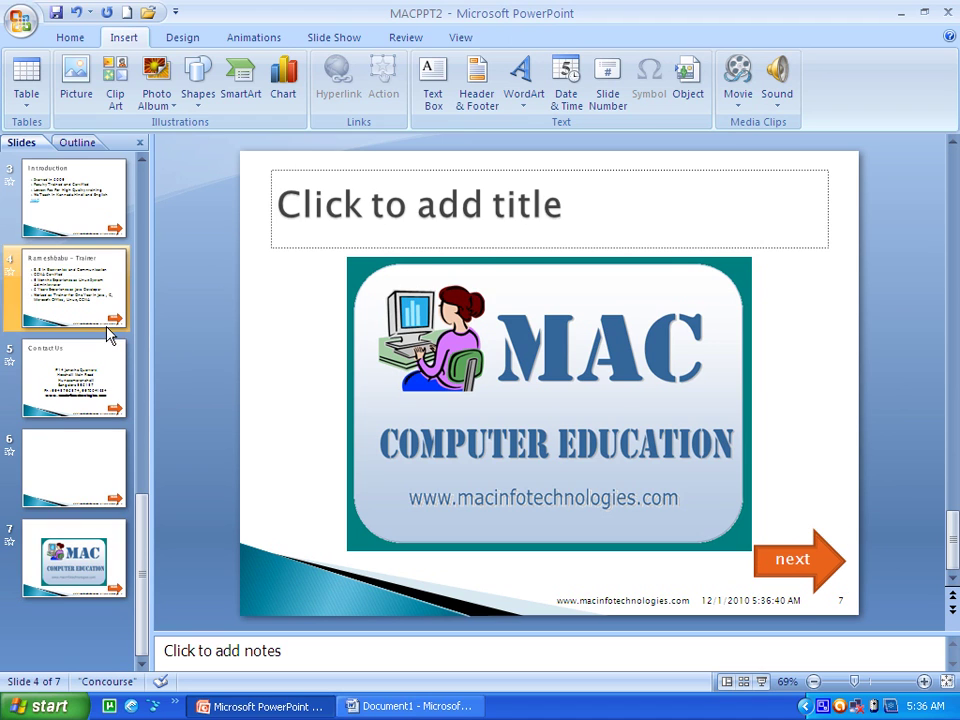
- Run the slide show from slide 4, the trainer profile, then exit back to editing
click(337, 45)
click(103, 92)
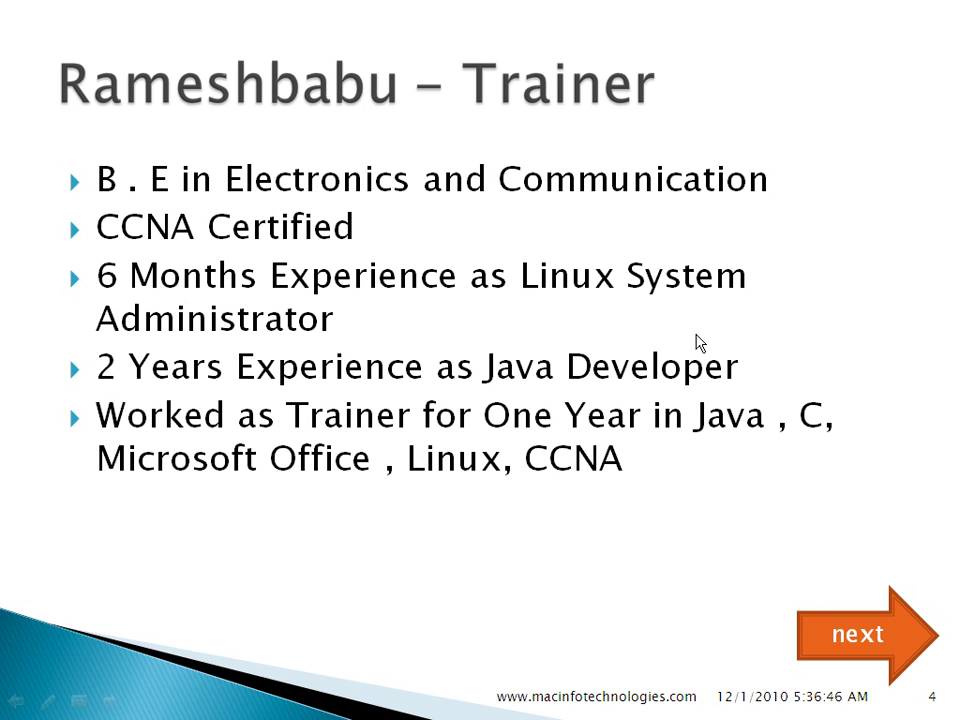
key(Escape)
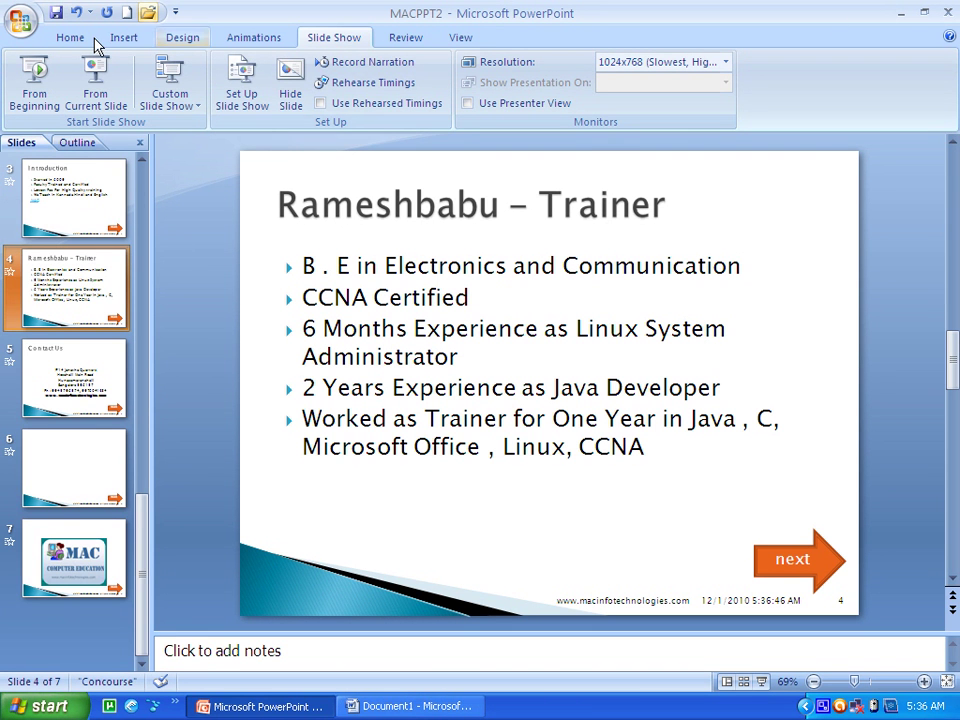
click(125, 40)
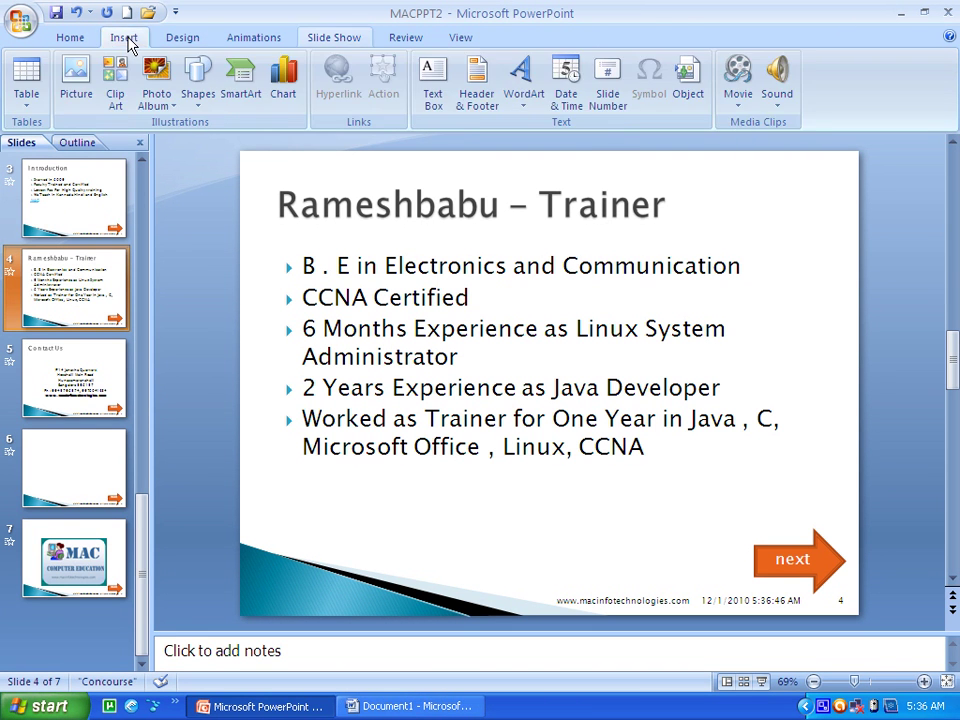
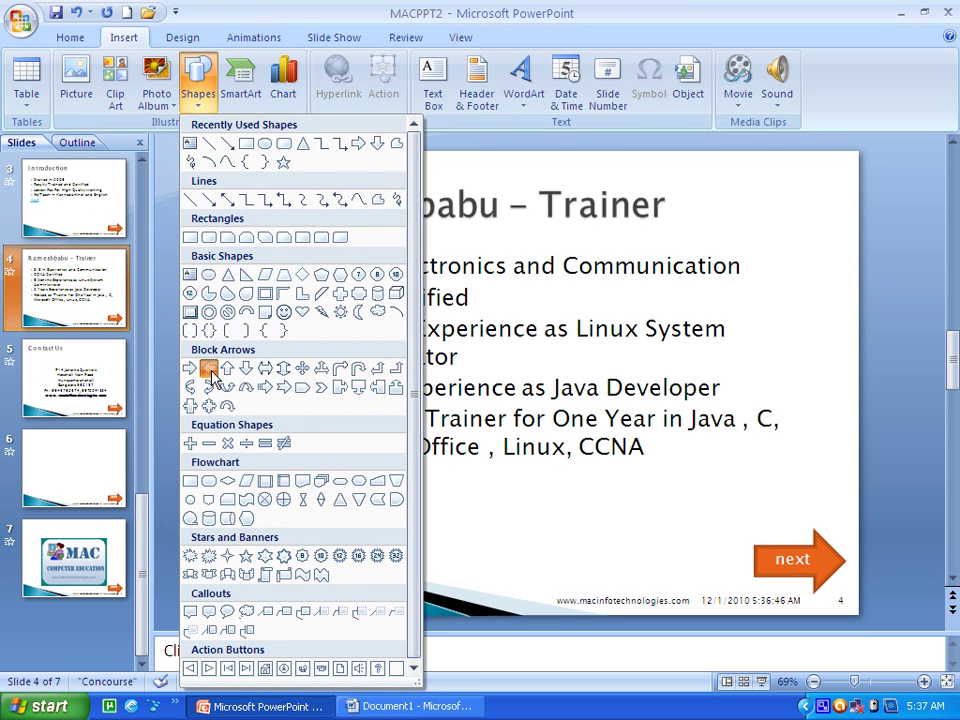
- Draw a left arrow in slide 4's bottom-left corner and give it an orange shape style
click(211, 372)
mouse_move(290, 540)
mouse_down()
mouse_move(371, 600)
mouse_move(405, 606)
mouse_move(400, 600)
mouse_up()
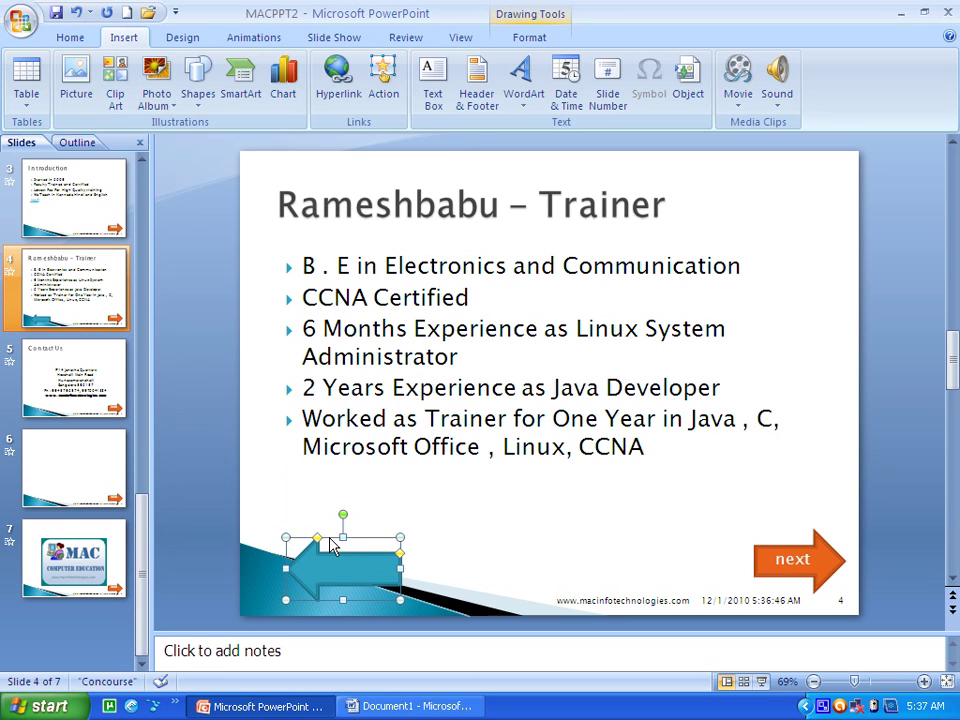
double_click(333, 547)
click(344, 102)
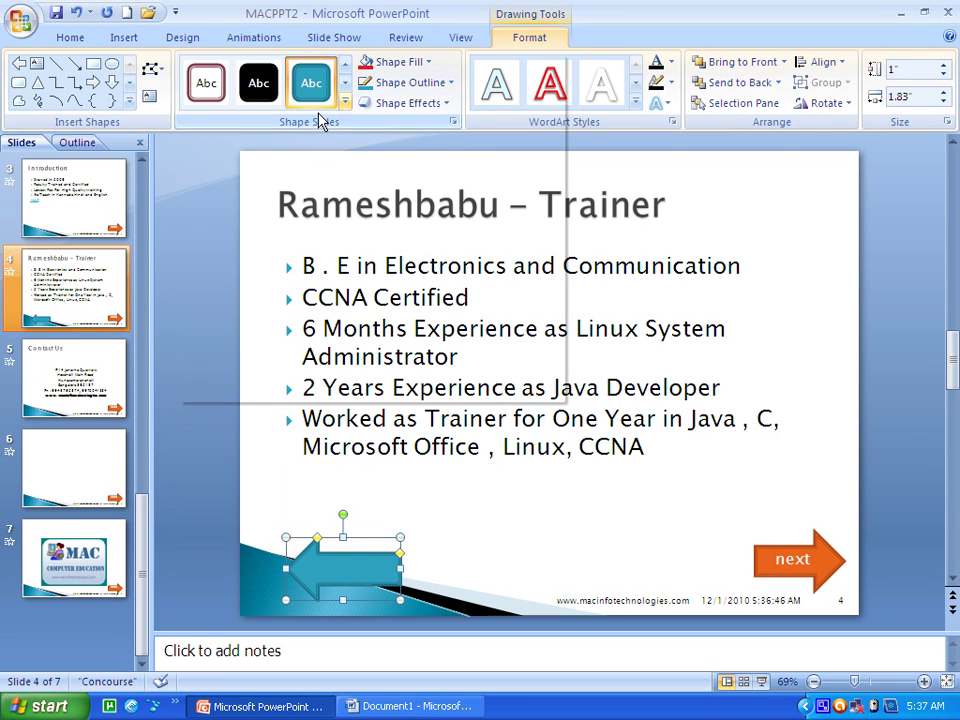
click(357, 143)
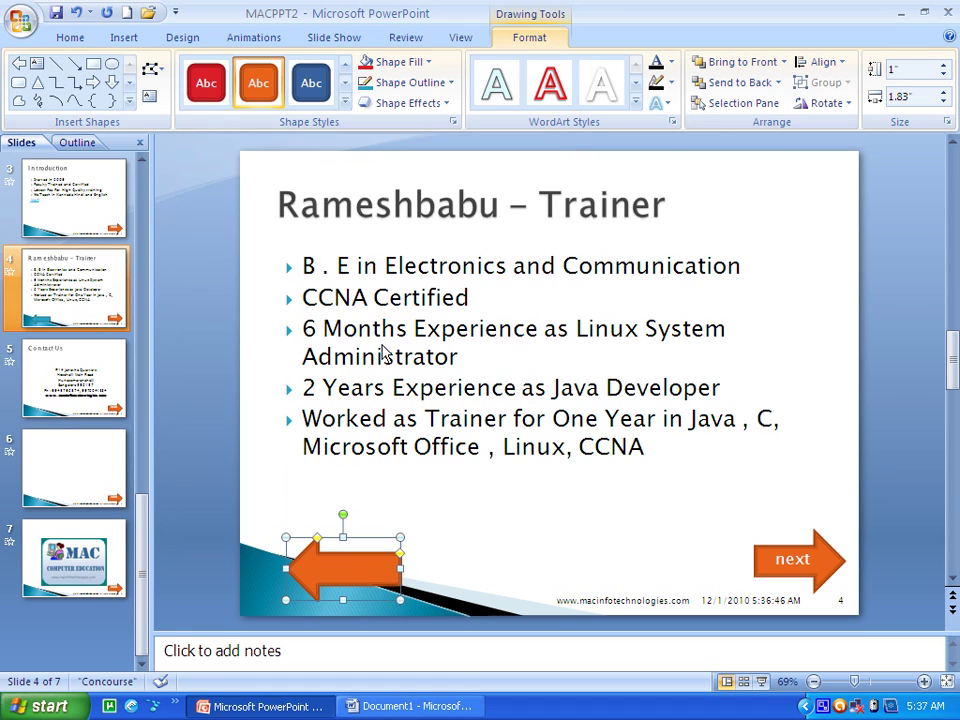
- Label the arrow 'previous'
right_click(333, 580)
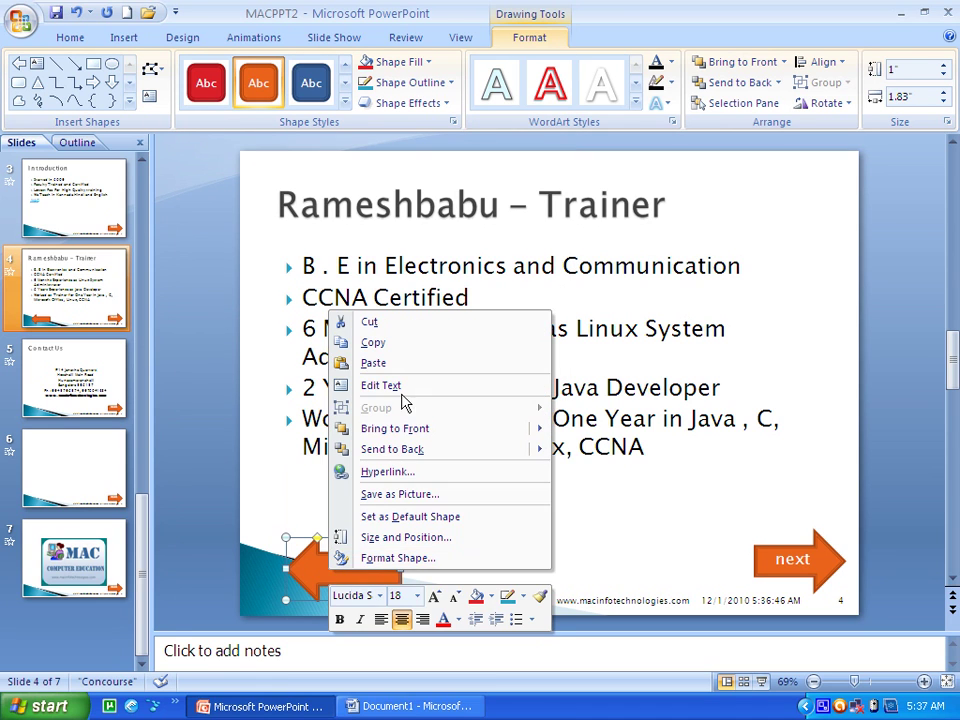
click(403, 386)
text(previous)
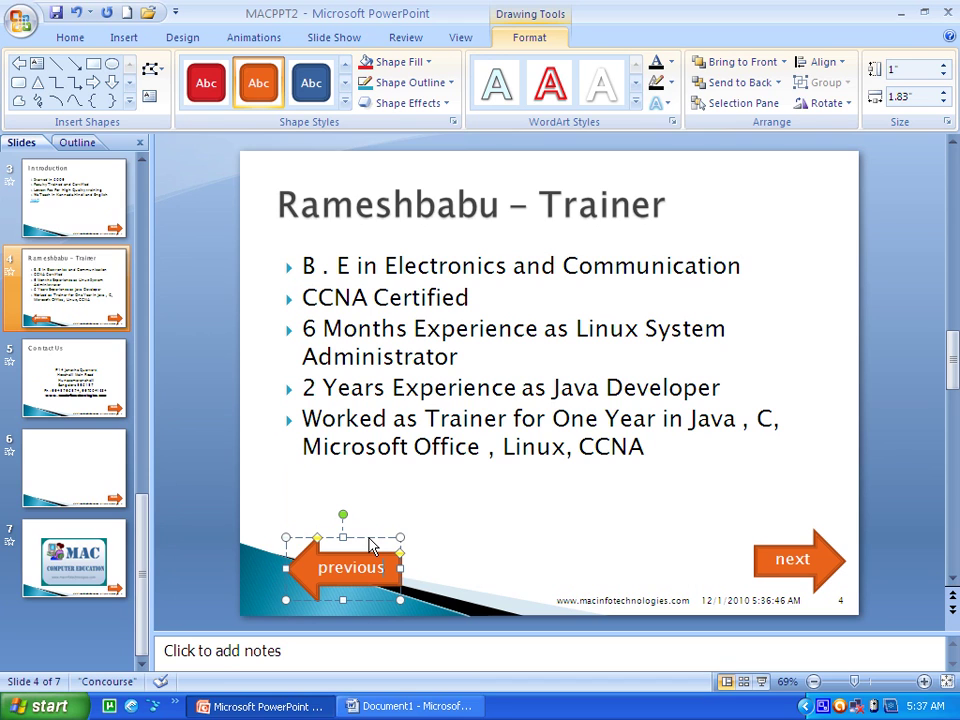
- Give the arrow a mouse-over action linking to Previous Slide, with Arrow sound and highlighting
click(118, 37)
click(378, 100)
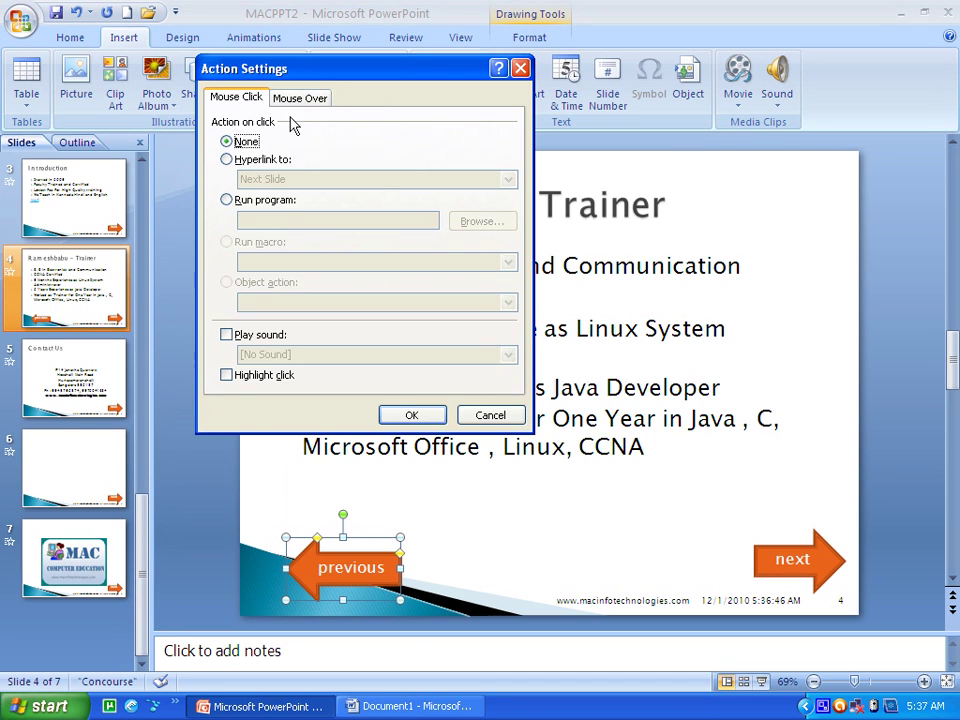
click(295, 100)
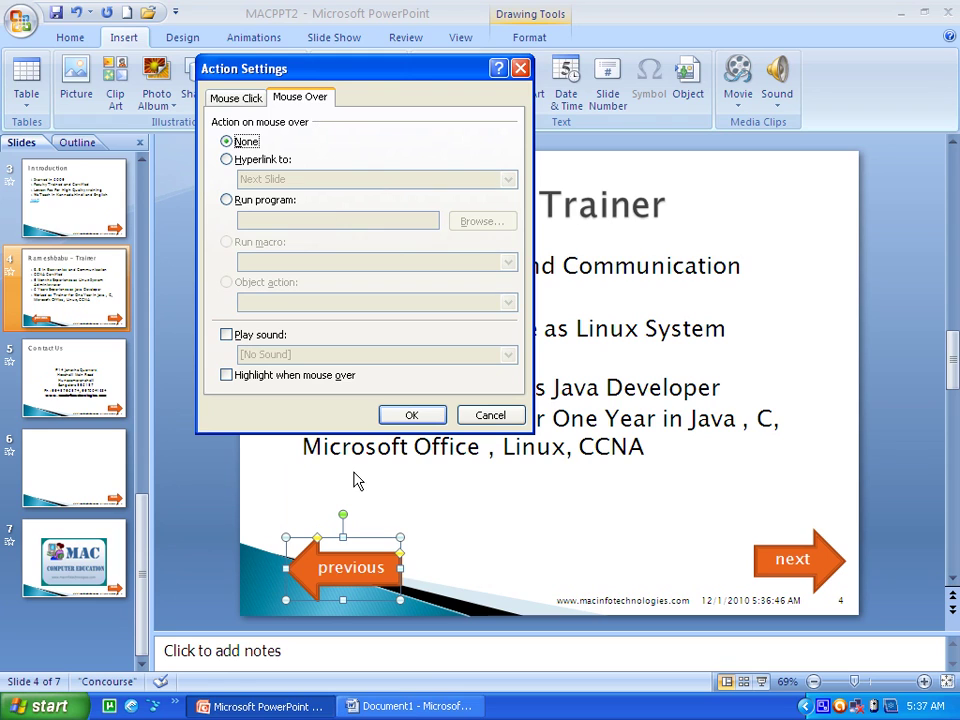
click(226, 159)
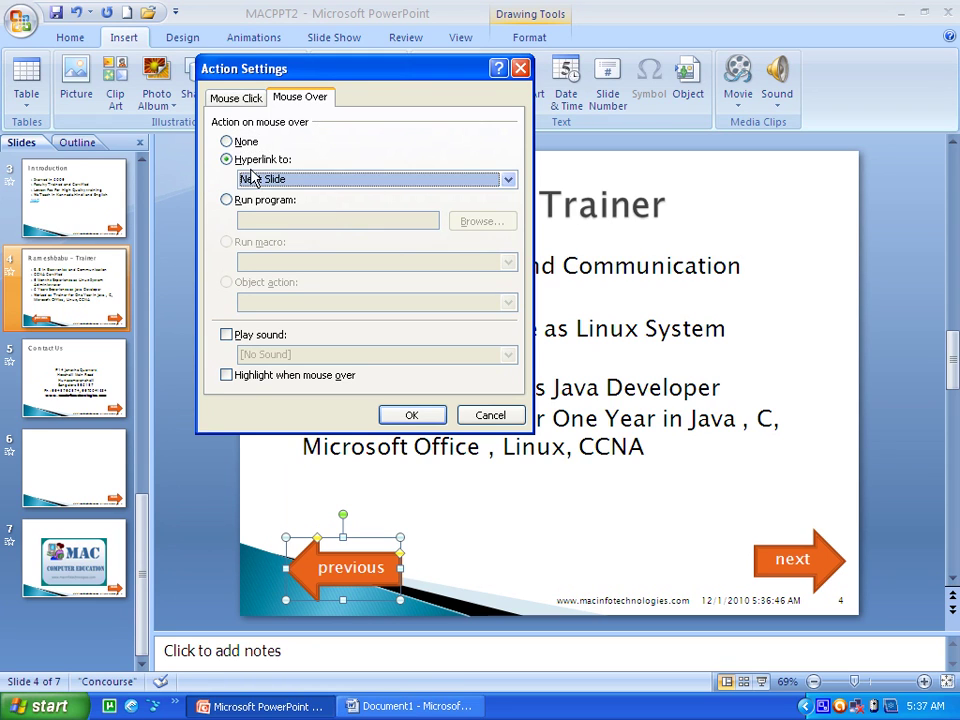
click(507, 180)
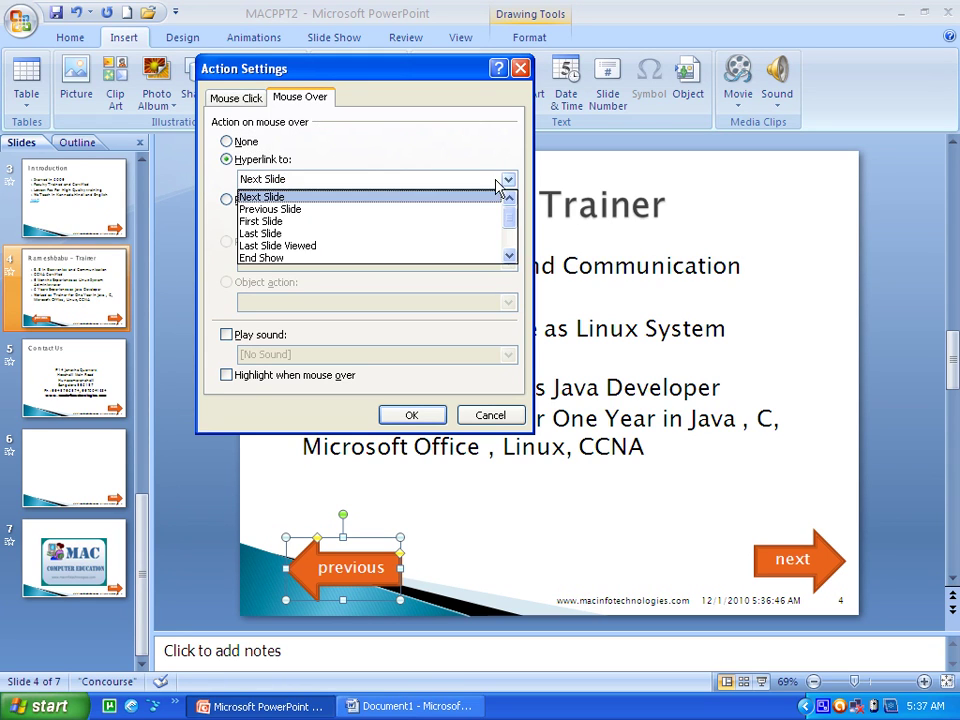
click(369, 212)
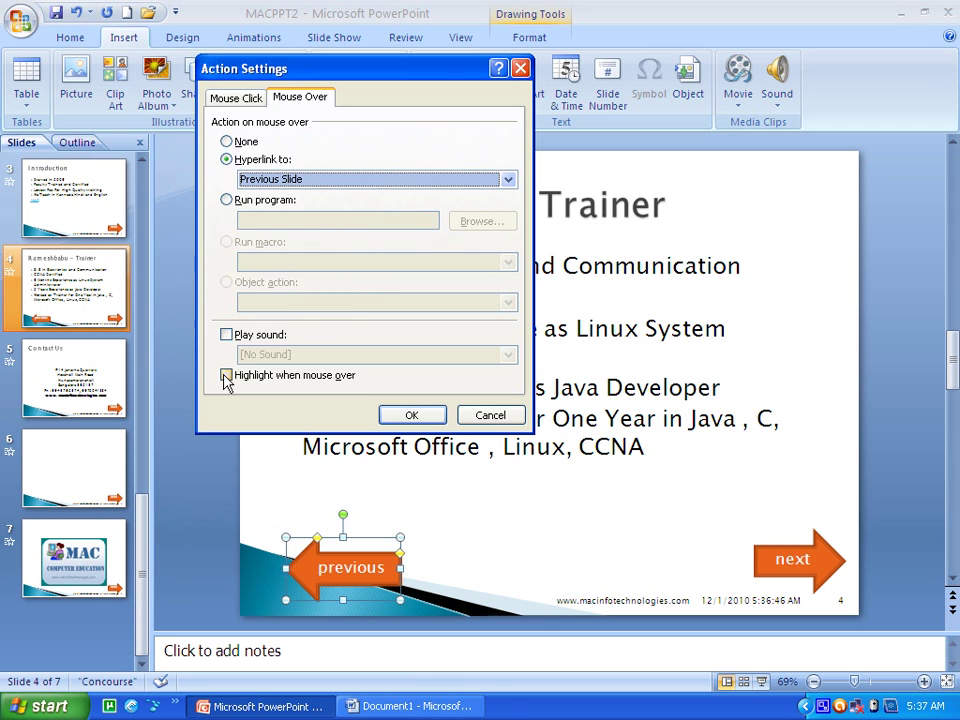
click(226, 335)
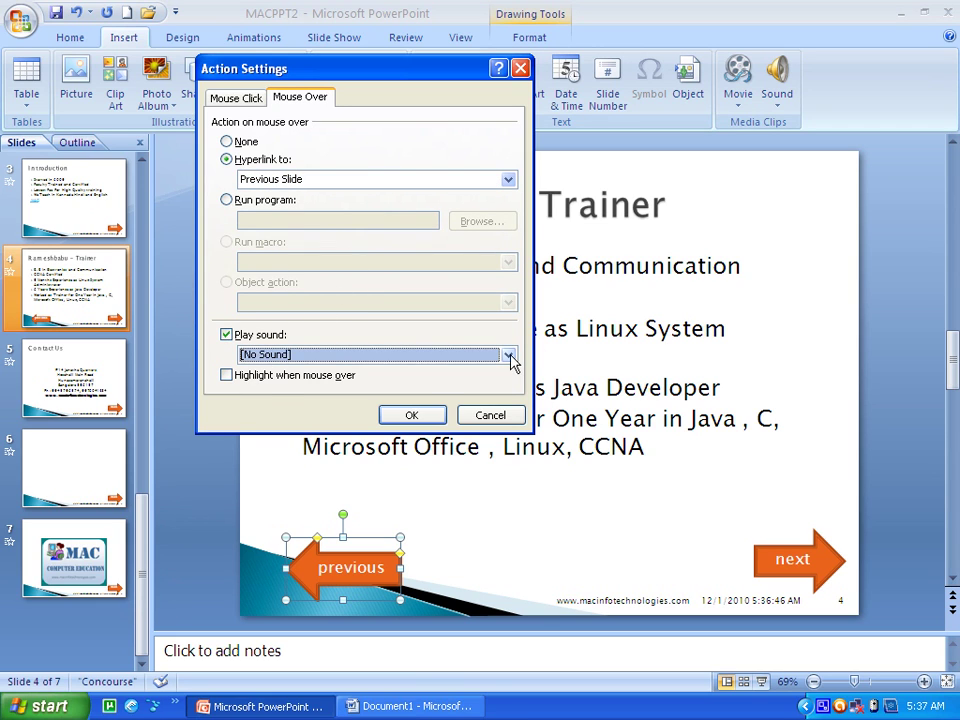
click(508, 354)
click(341, 410)
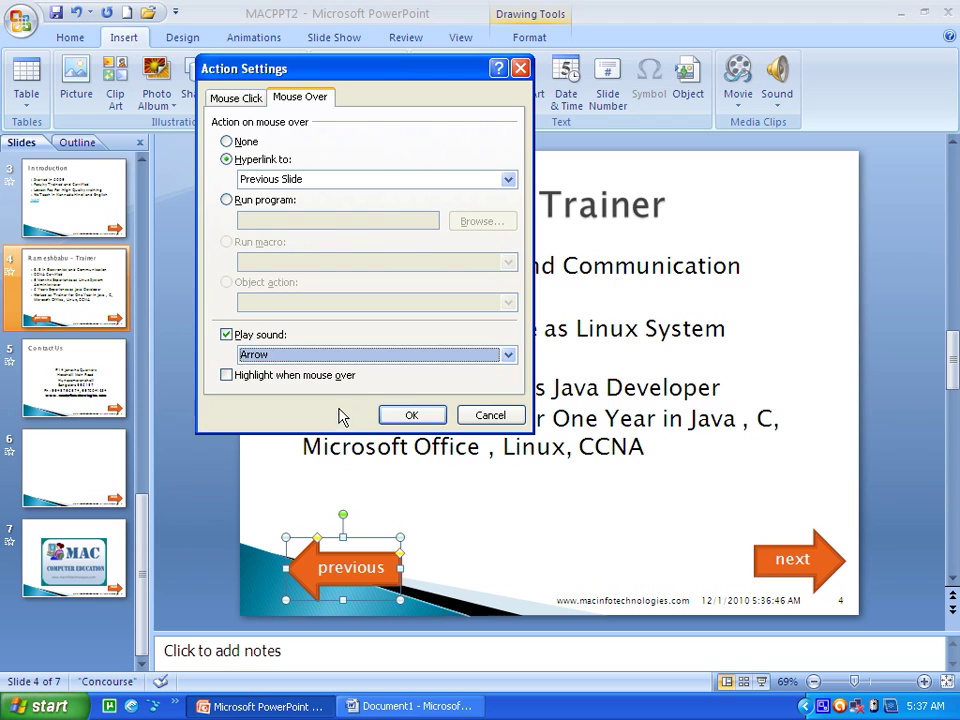
click(226, 375)
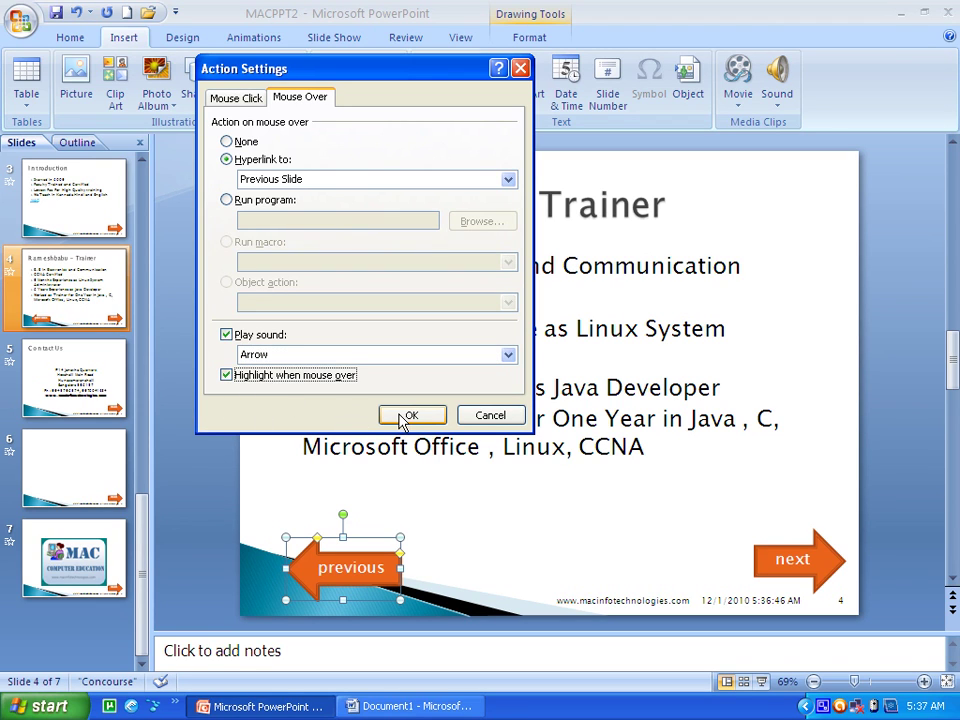
click(409, 415)
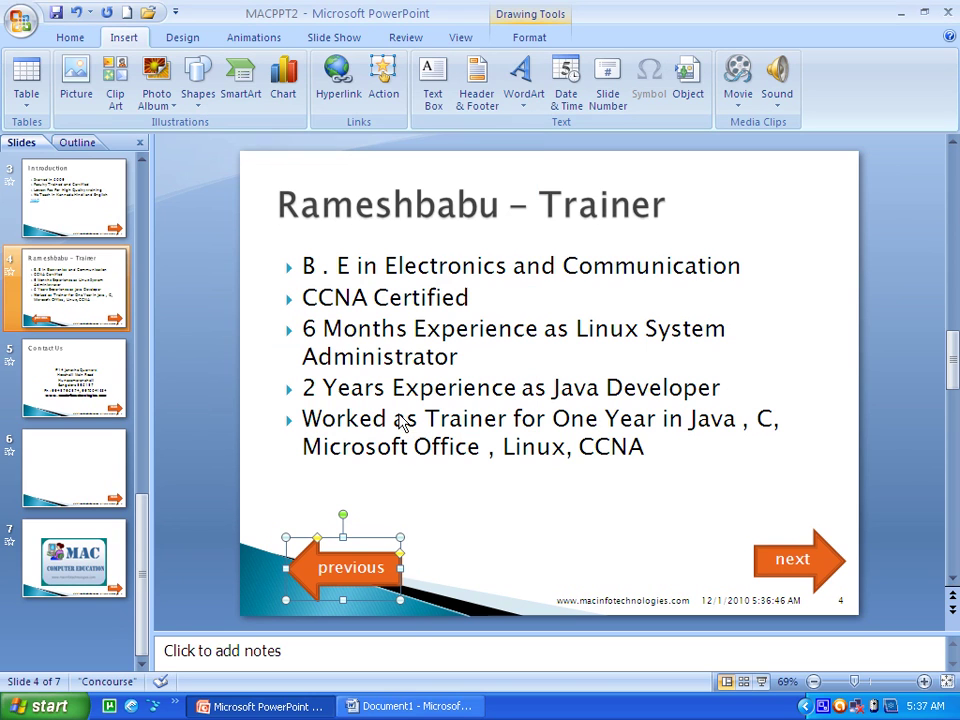
- Copy the previous arrow and paste it onto slides 5, 6 and 7
right_click(381, 543)
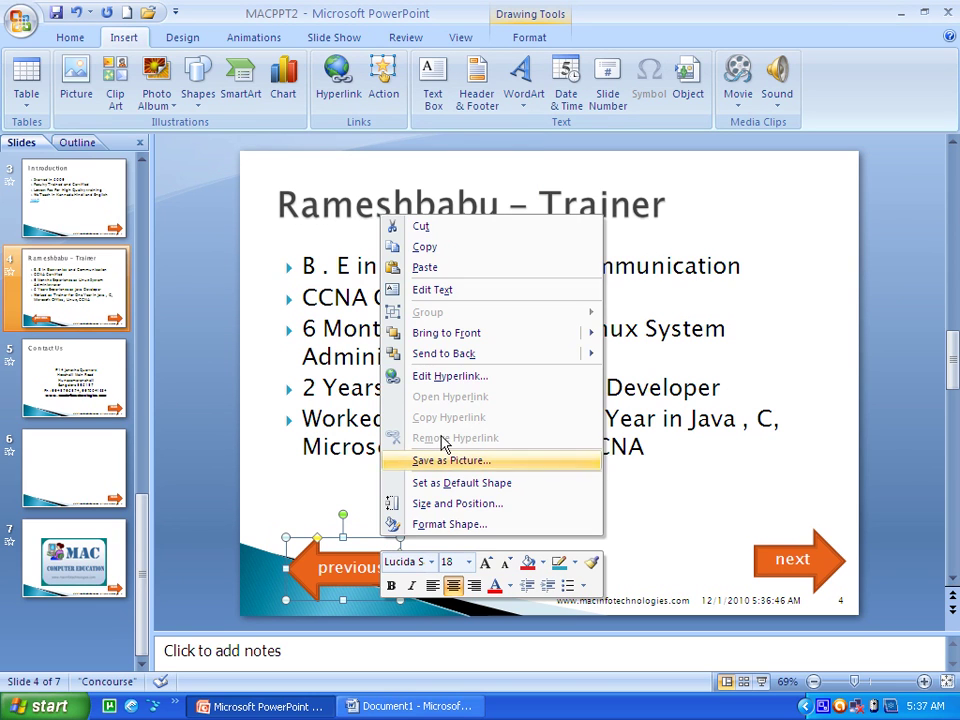
click(445, 247)
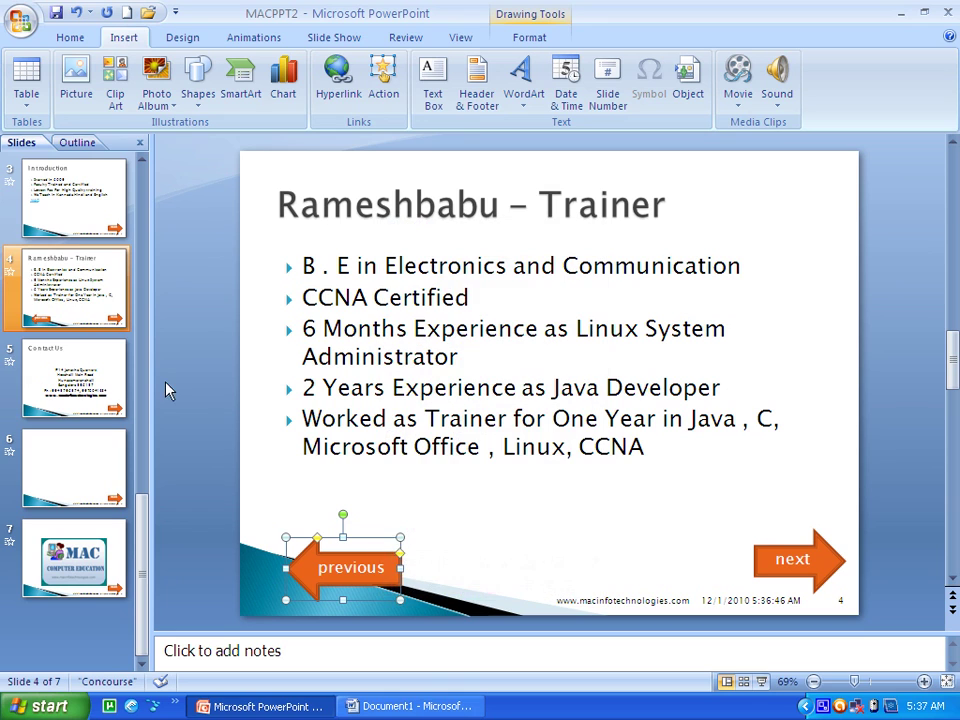
click(78, 390)
right_click(289, 389)
click(333, 441)
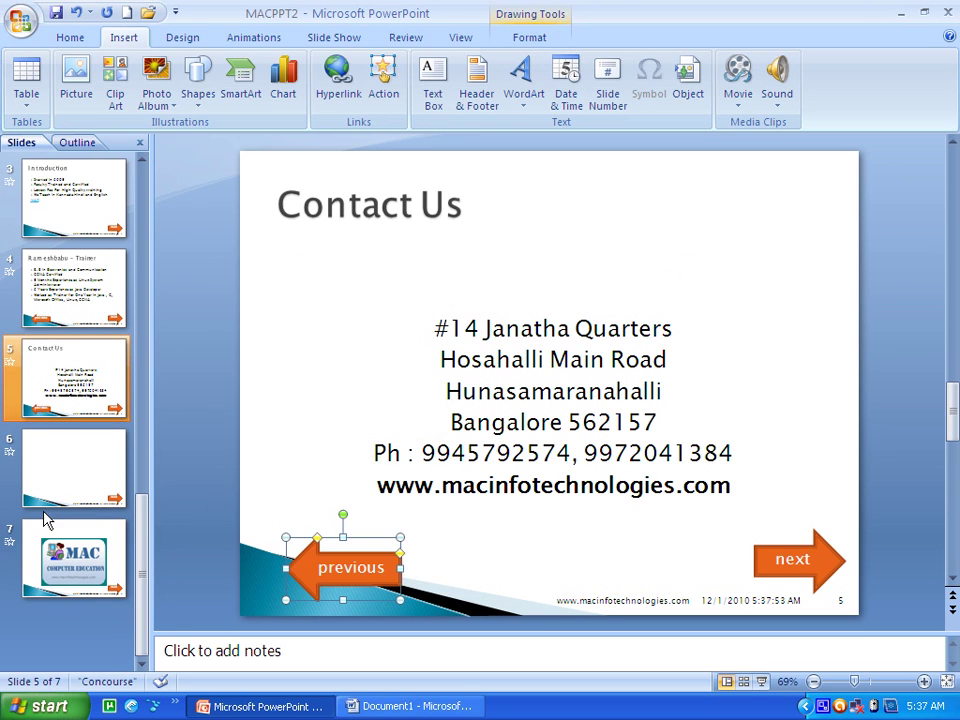
click(56, 482)
right_click(294, 578)
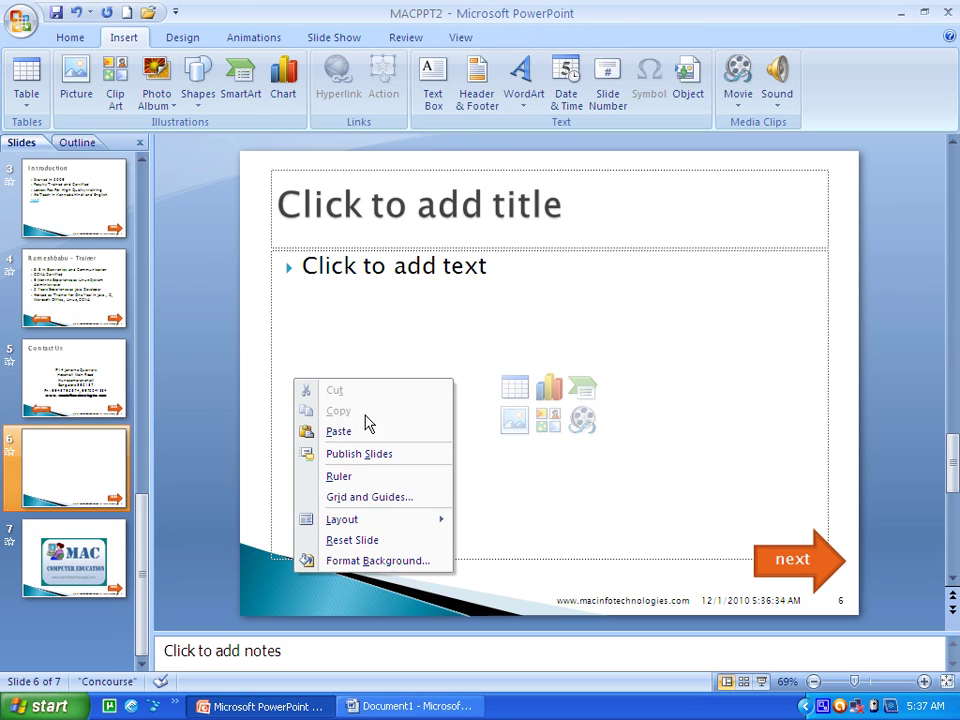
click(330, 432)
click(62, 556)
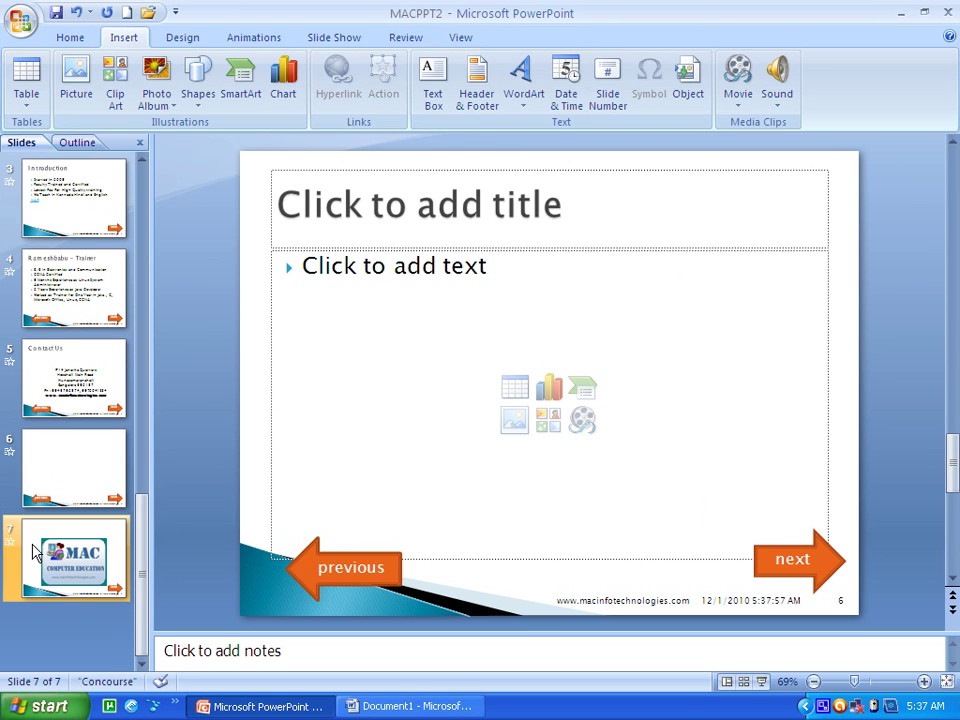
right_click(306, 597)
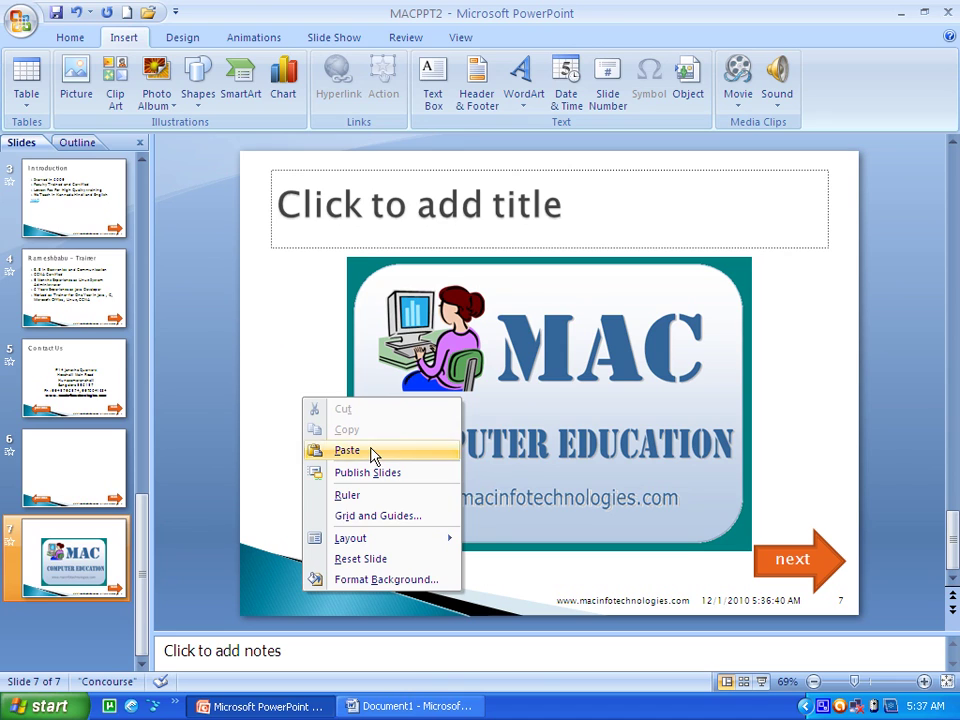
click(374, 452)
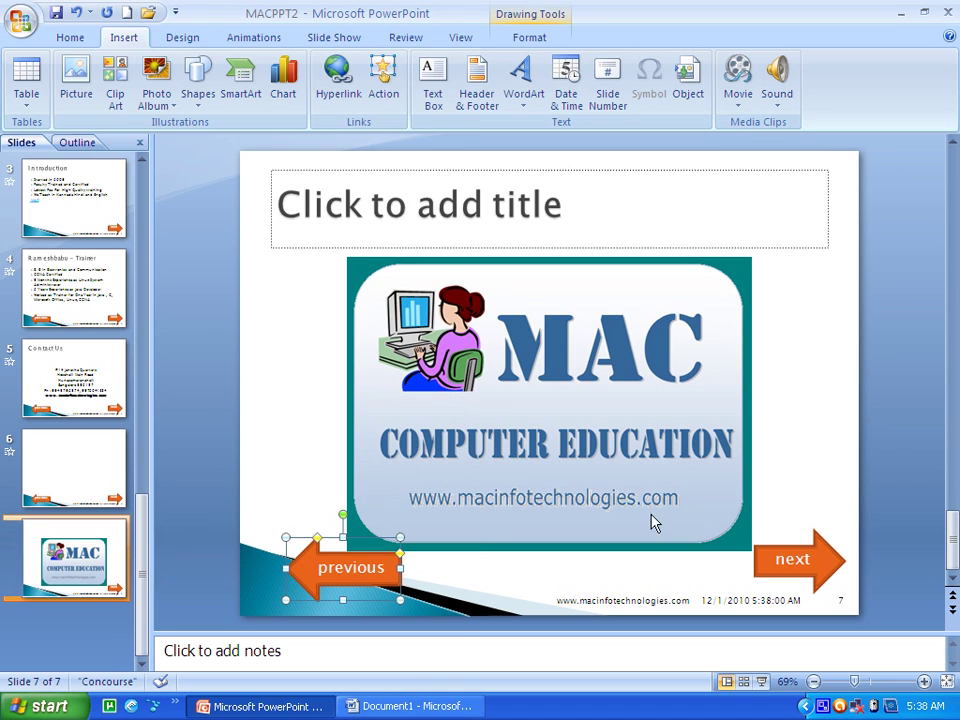
- Delete the next arrow from slide 7 and paste the previous arrow onto slides 3 and 2
click(821, 548)
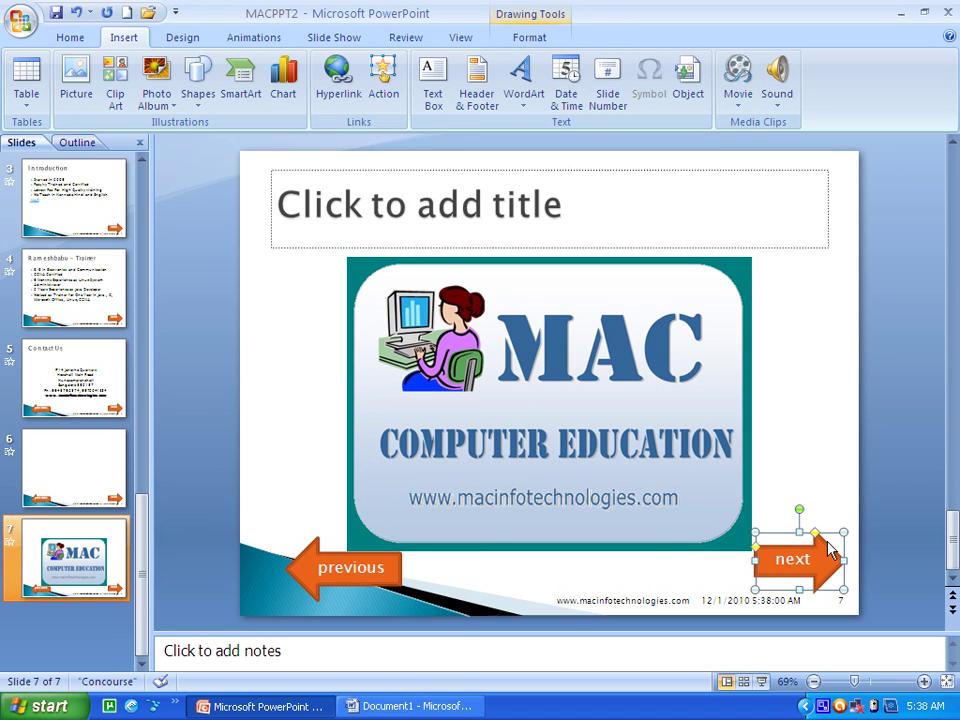
key(Delete)
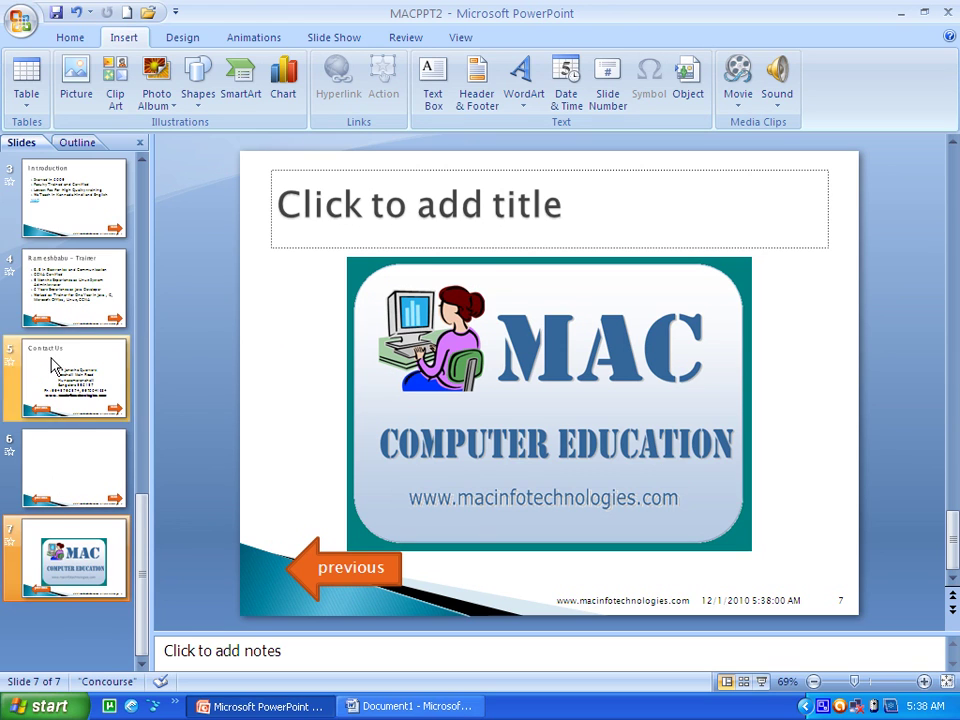
click(55, 290)
click(36, 166)
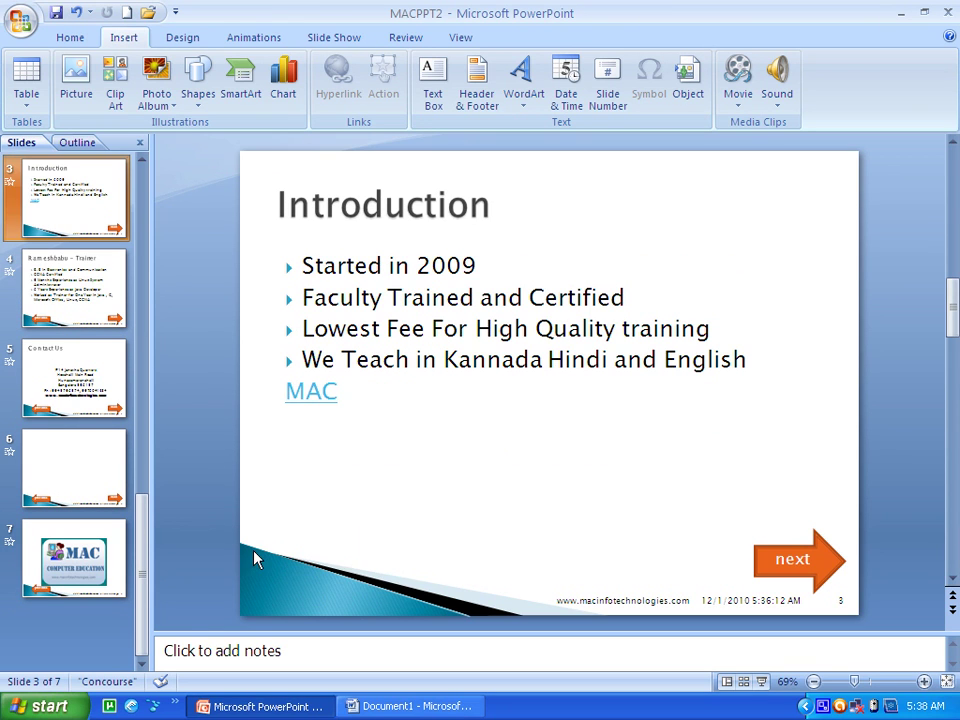
right_click(279, 404)
click(343, 456)
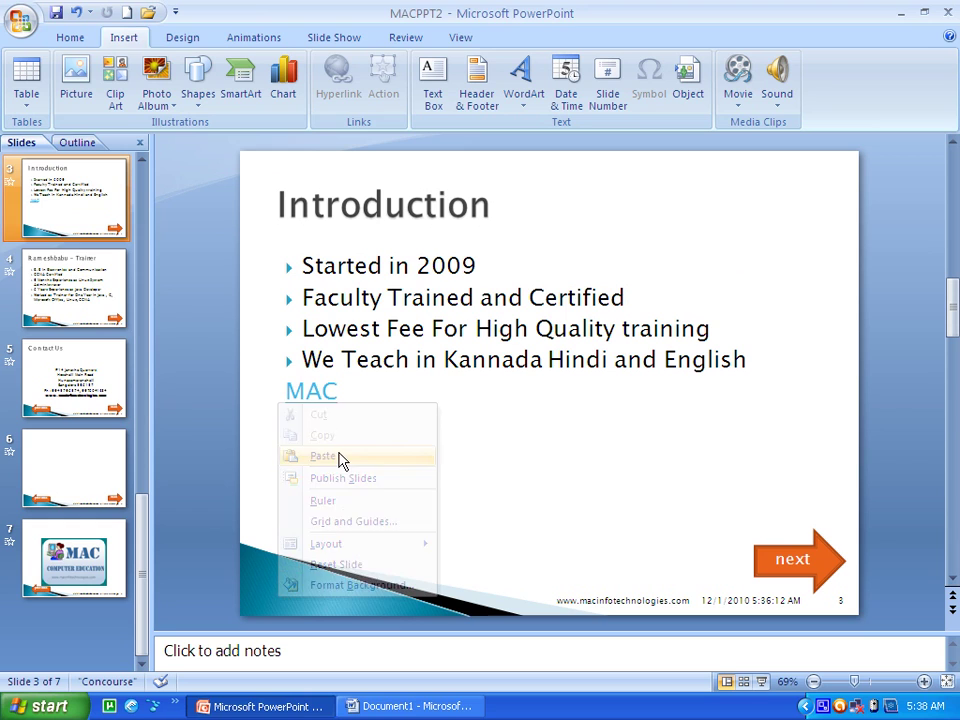
scroll(56, 258, up, 3)
click(58, 290)
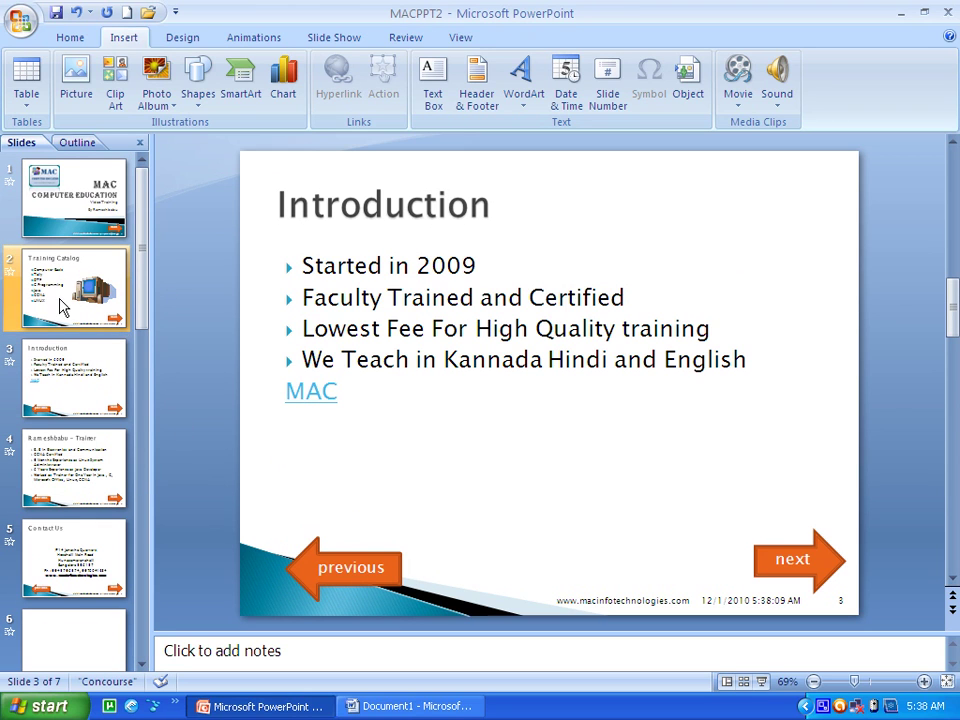
right_click(287, 537)
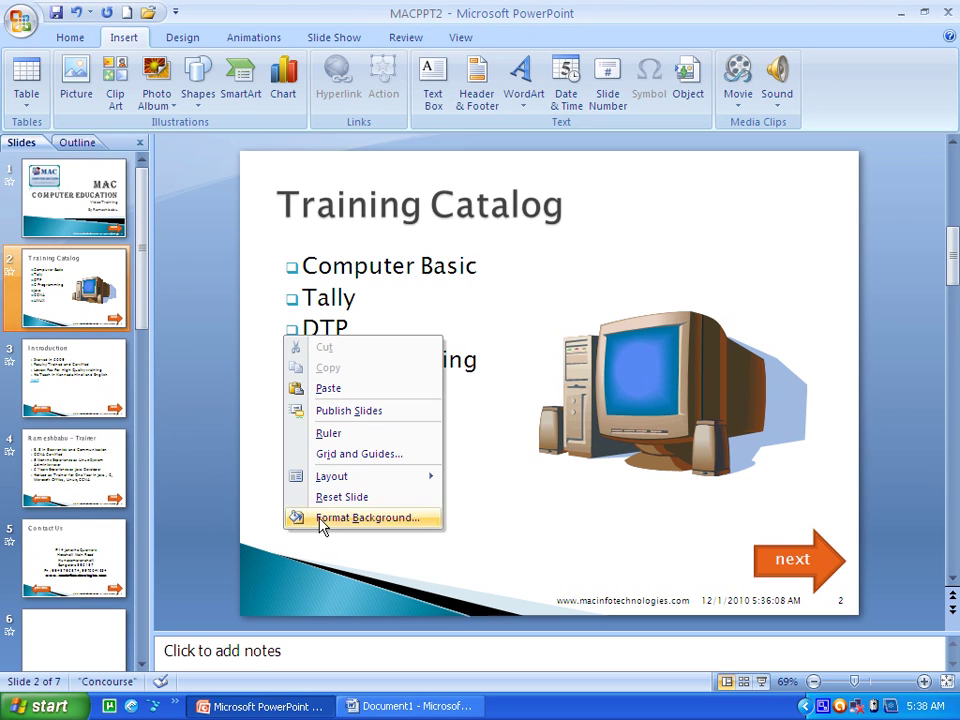
click(360, 392)
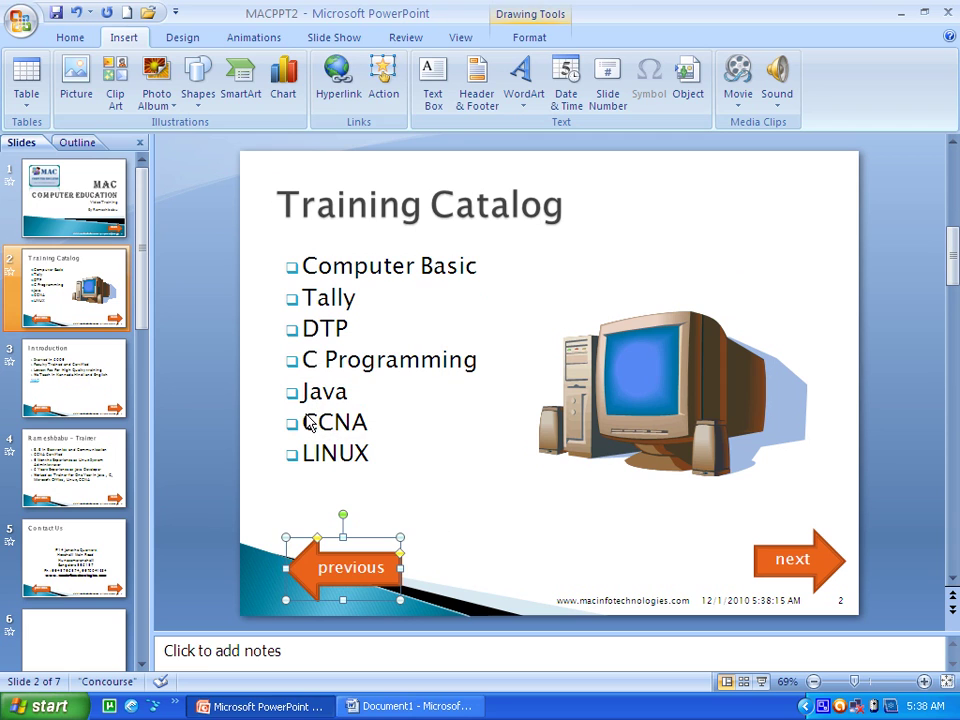
click(42, 205)
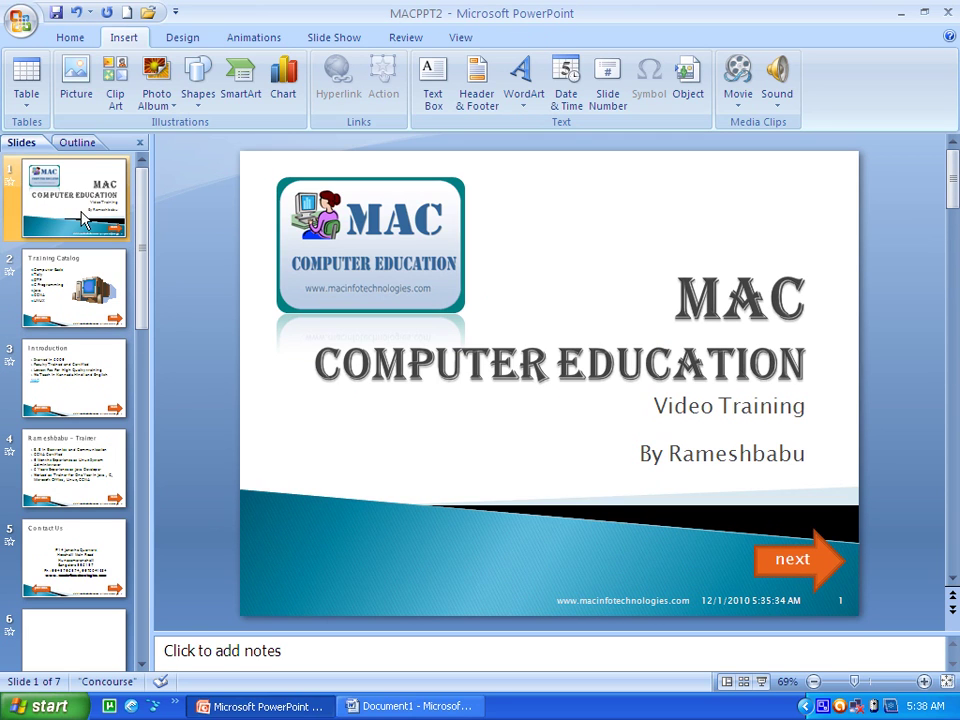
- Draw an oval at the bottom centre of slide 7 and label it 'home'
click(70, 638)
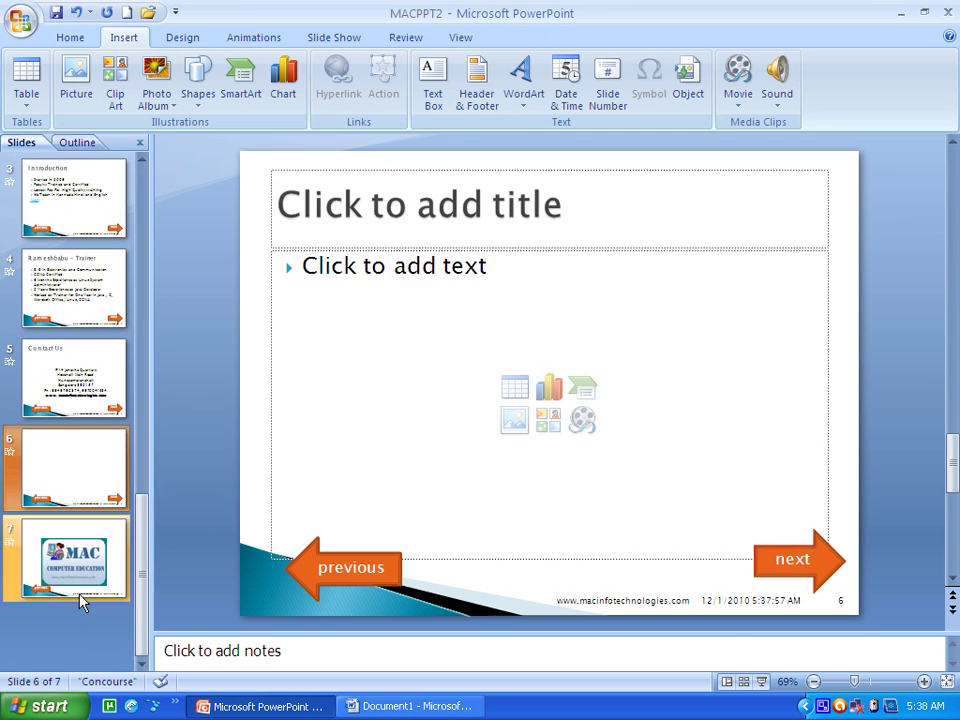
click(79, 594)
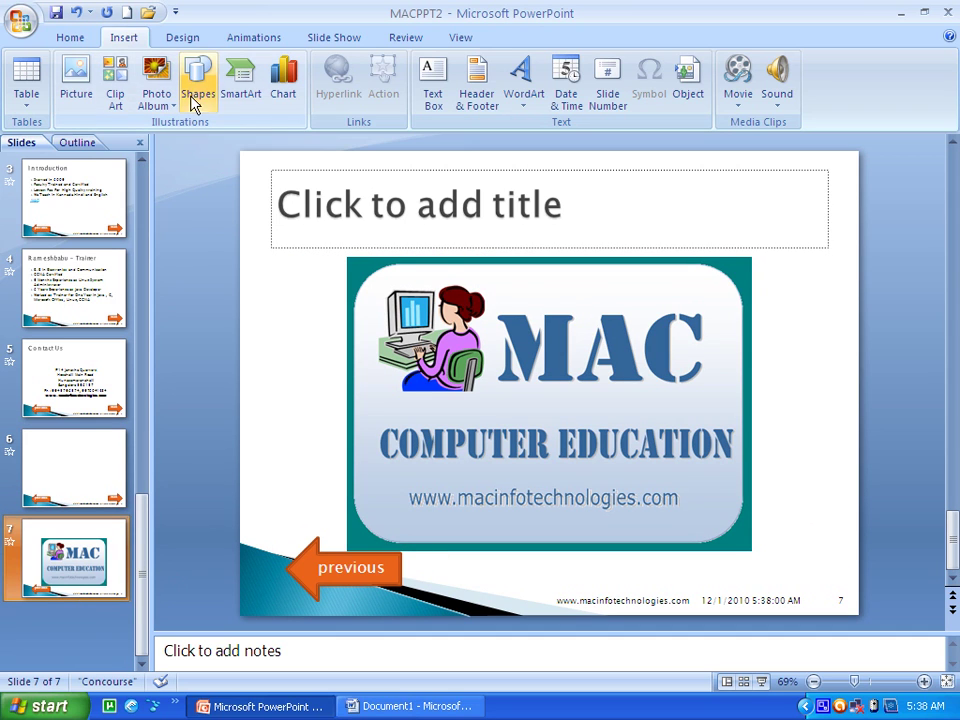
click(198, 112)
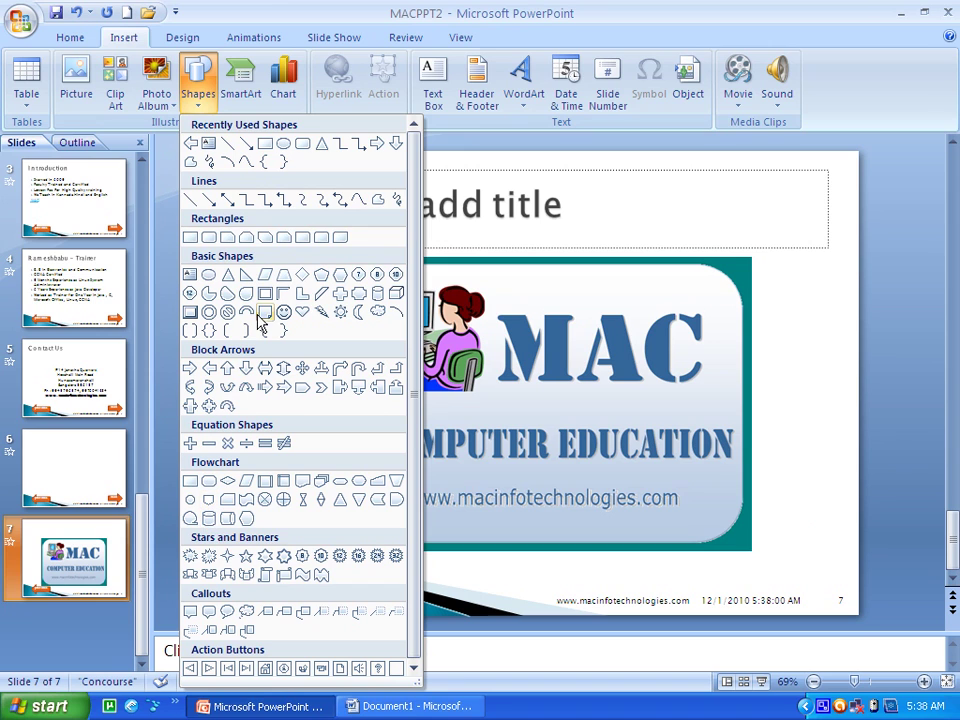
click(281, 148)
mouse_move(521, 563)
mouse_down()
mouse_move(622, 596)
mouse_move(572, 561)
mouse_up()
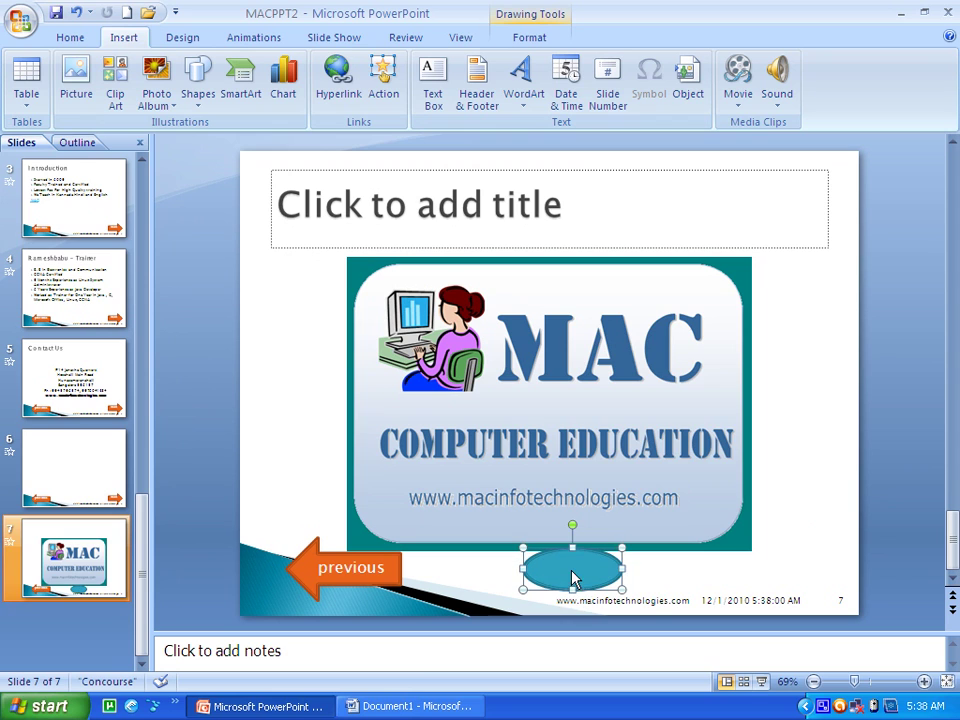
right_click(572, 573)
click(624, 387)
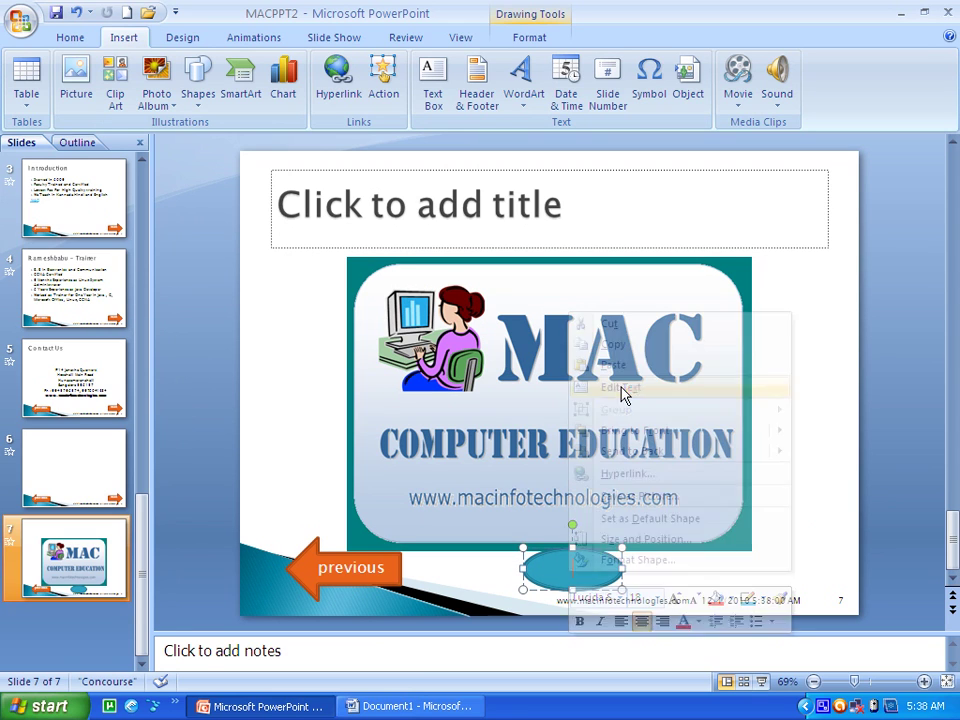
text(home)
click(722, 585)
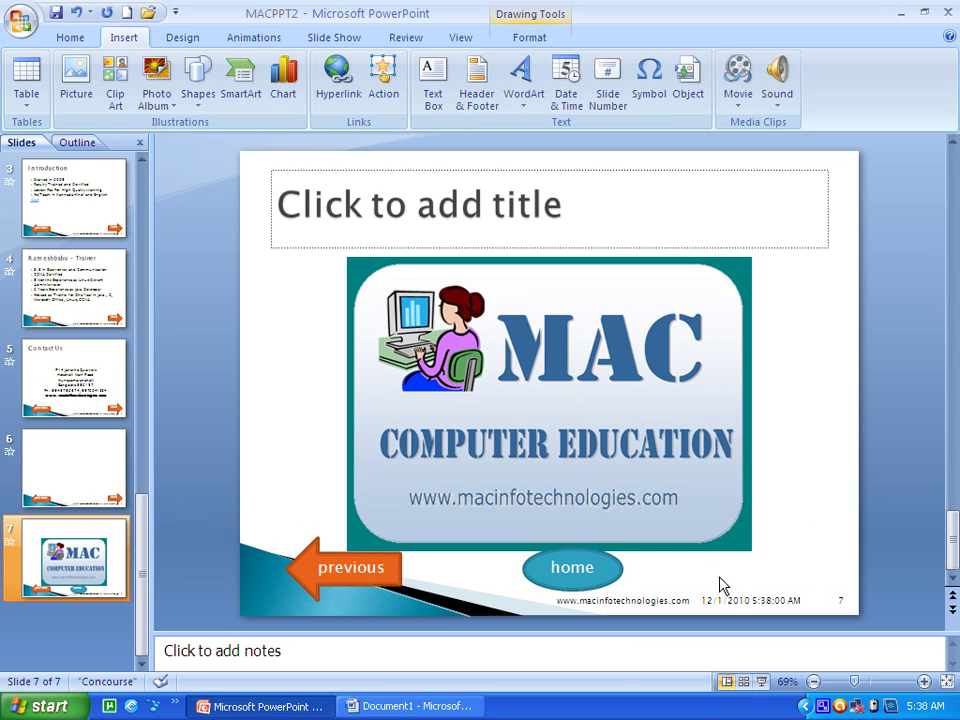
click(595, 588)
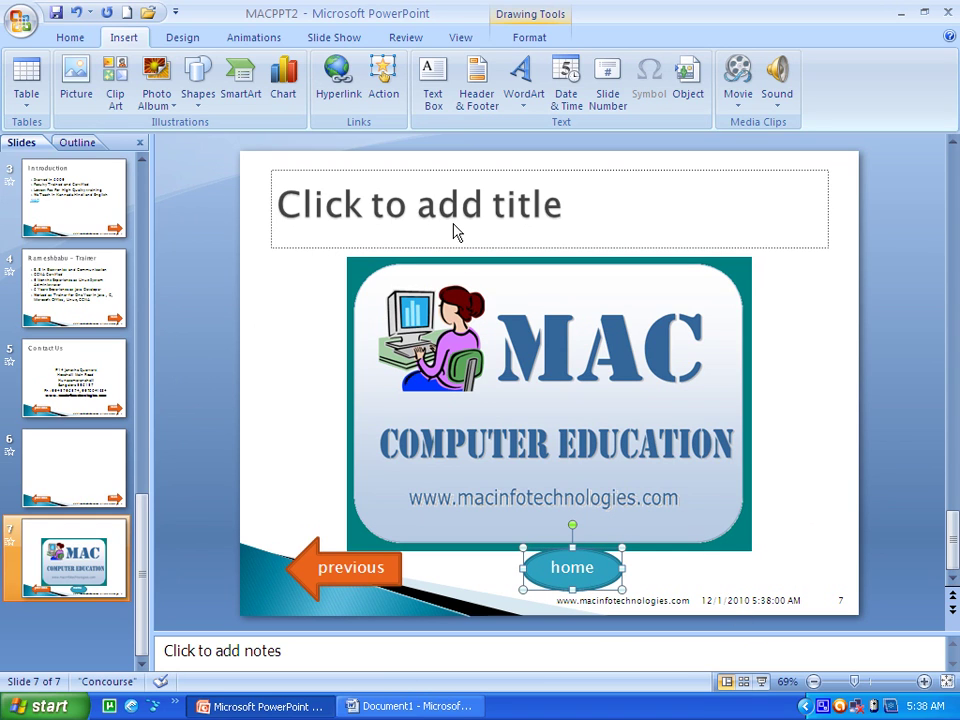
- Give the home oval a click action linking to First Slide with click highlighting, no sound
click(382, 84)
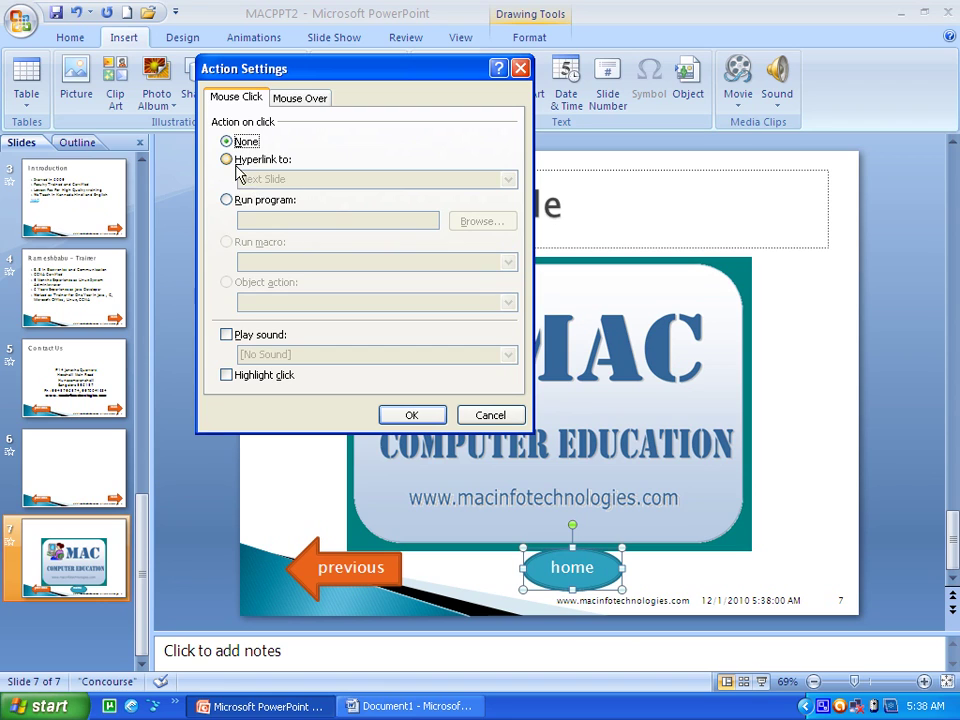
click(236, 164)
click(509, 181)
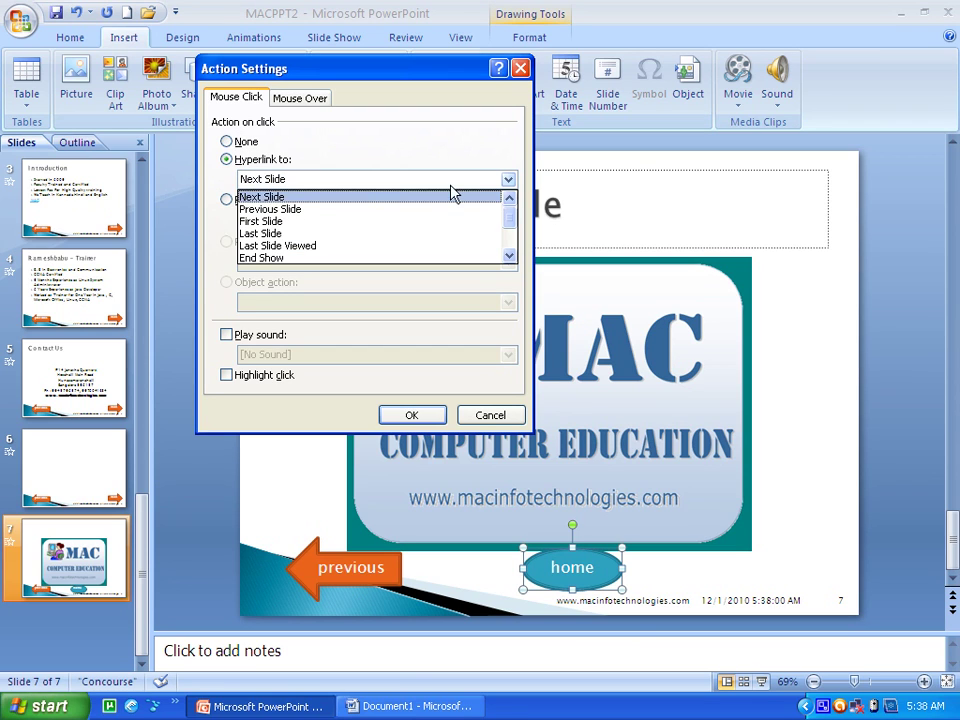
click(352, 228)
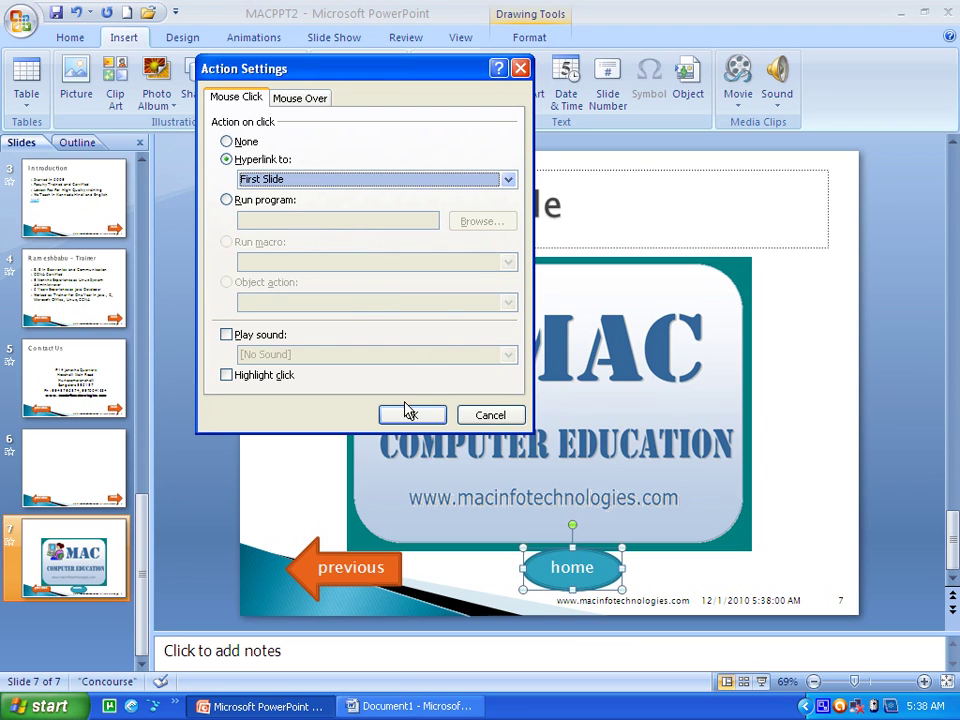
click(227, 335)
click(227, 335)
click(227, 375)
click(410, 415)
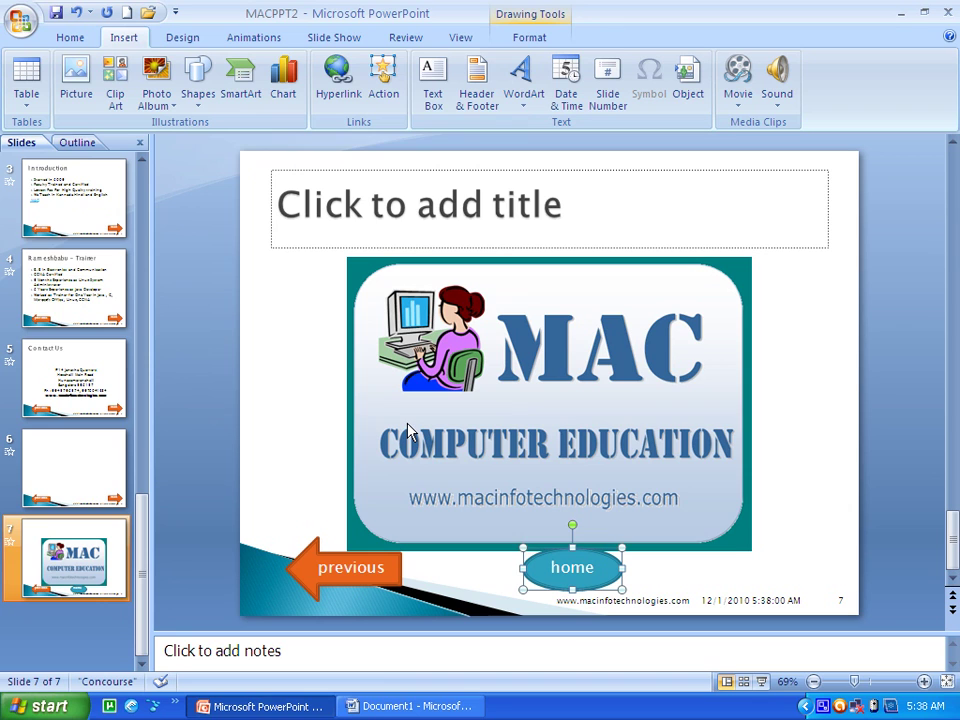
- Return to the title slide, slide 1
click(60, 200)
scroll(60, 200, up, 3)
click(68, 200)
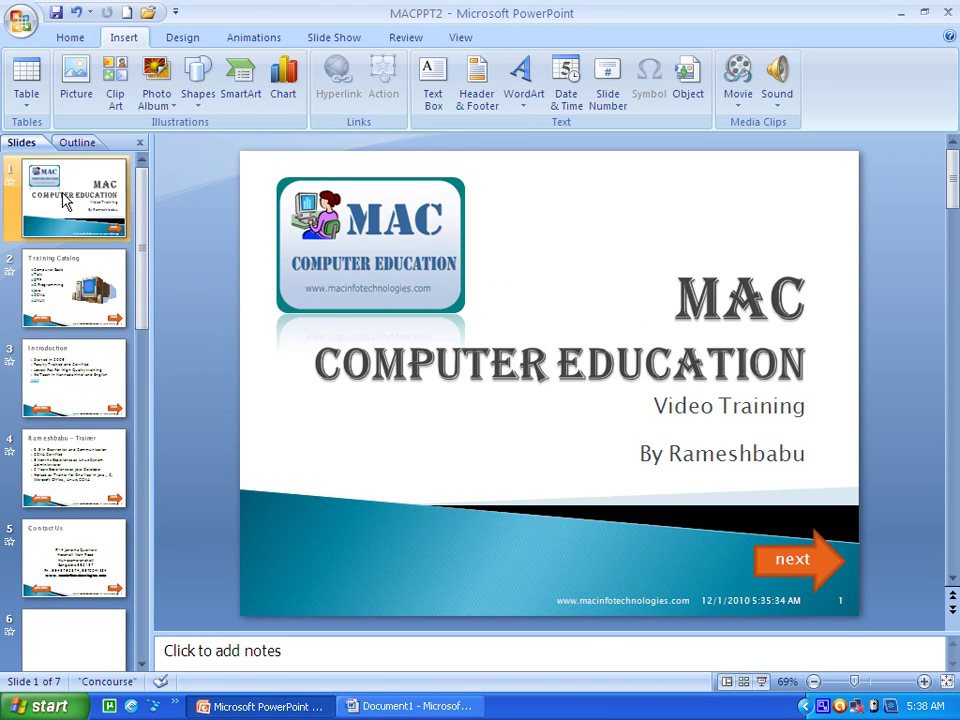
- Run the slide show with F5 and test next/previous arrows across slides 1–3
key(F5)
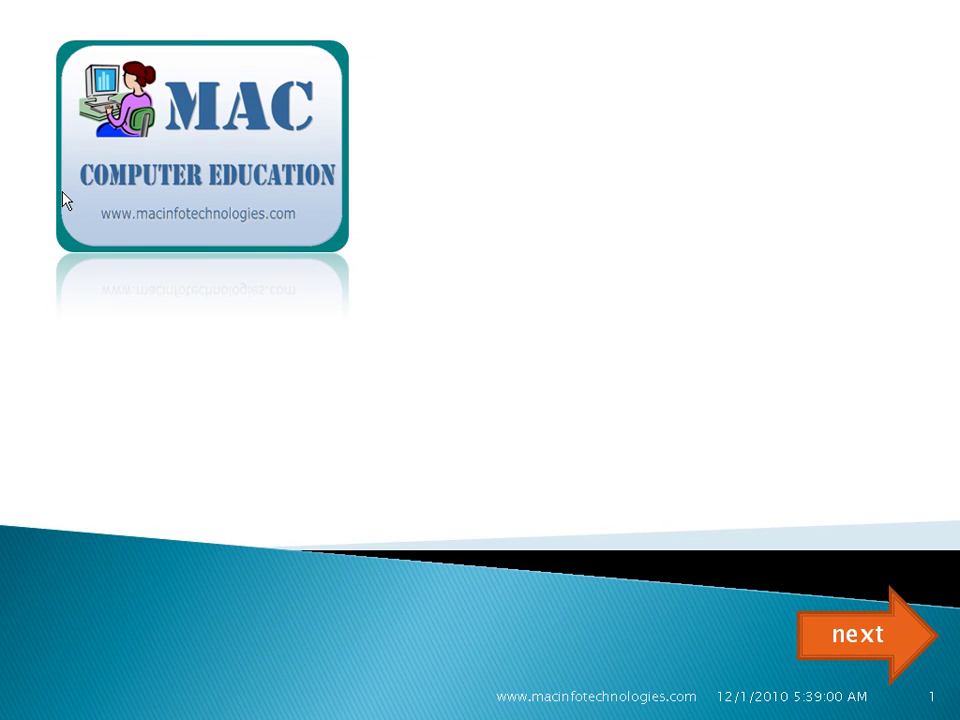
click(855, 638)
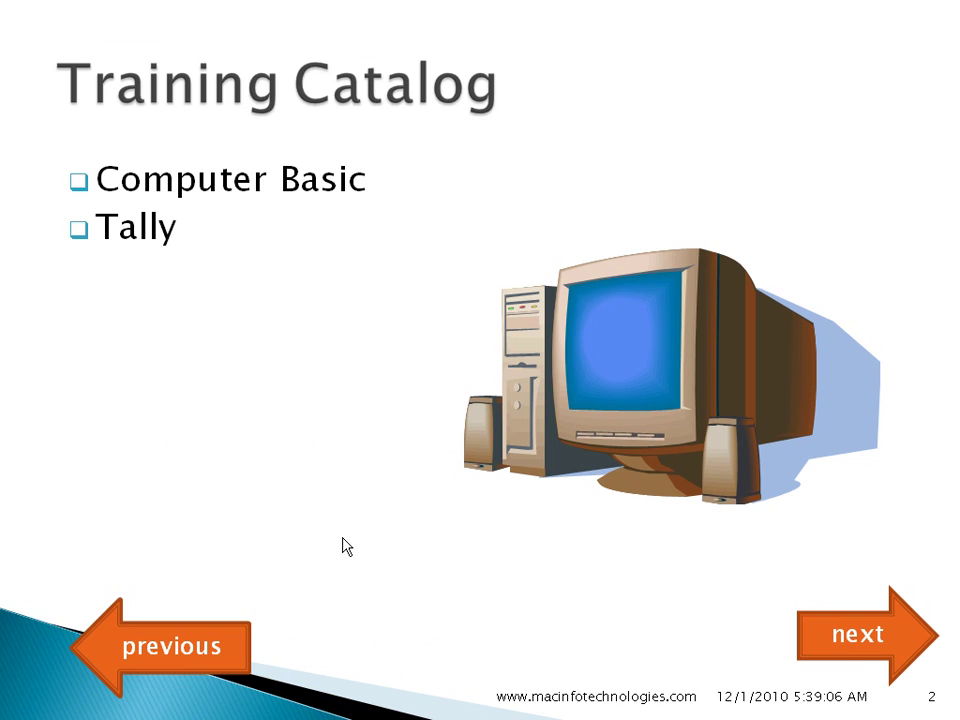
click(183, 648)
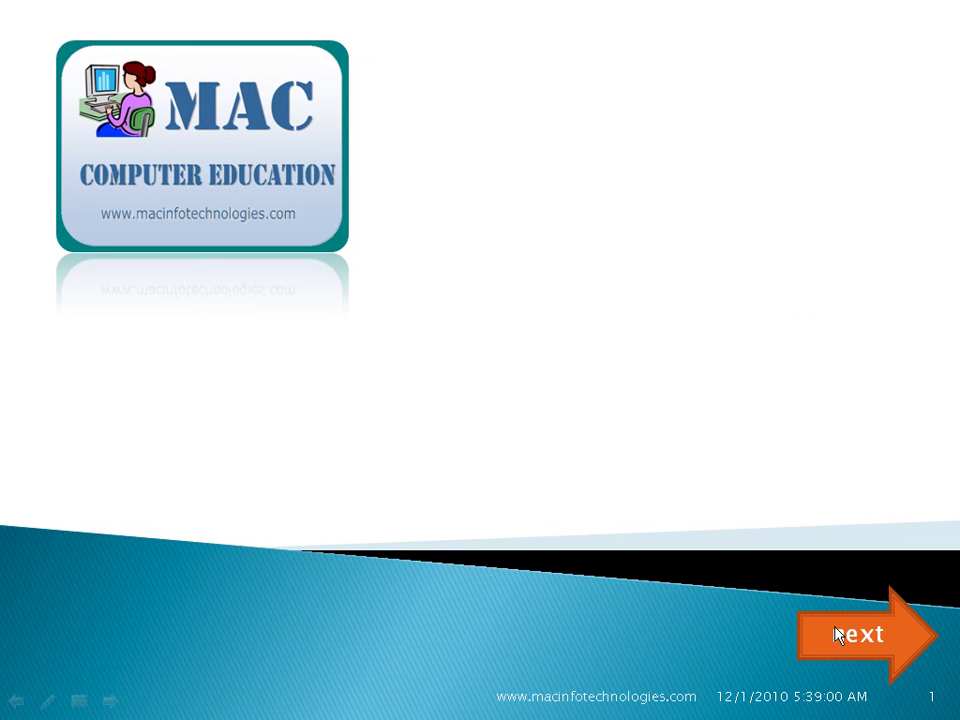
click(803, 618)
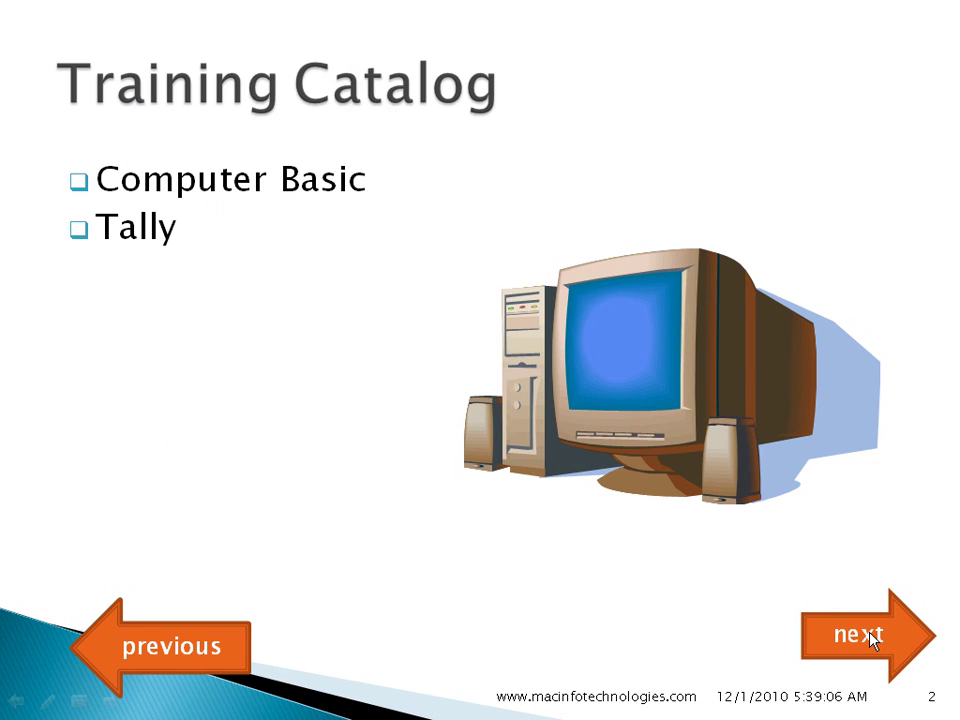
click(873, 640)
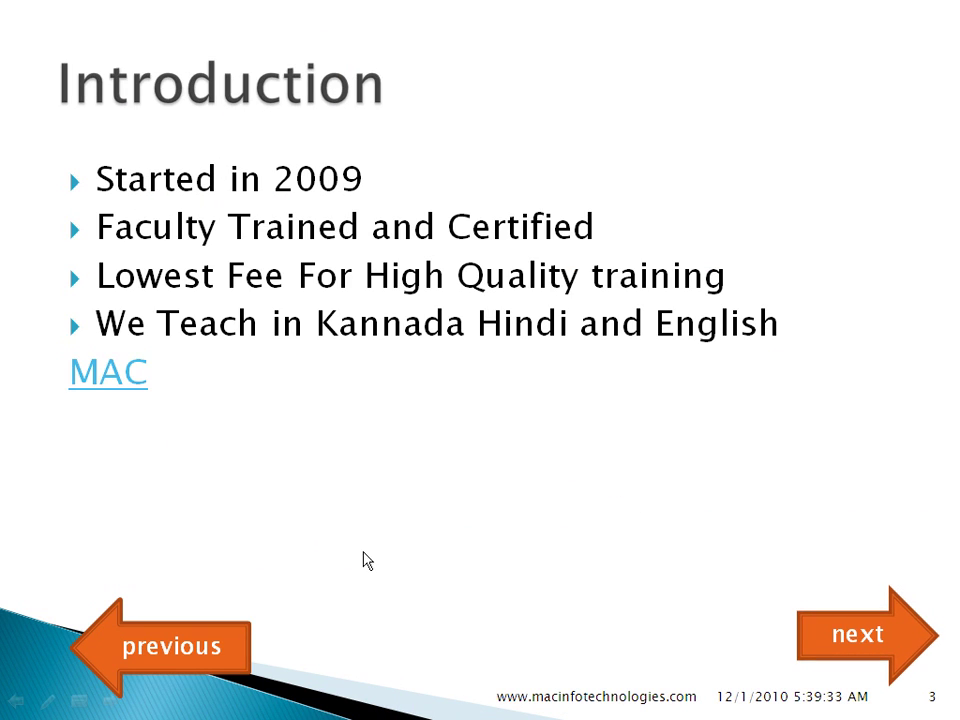
click(188, 642)
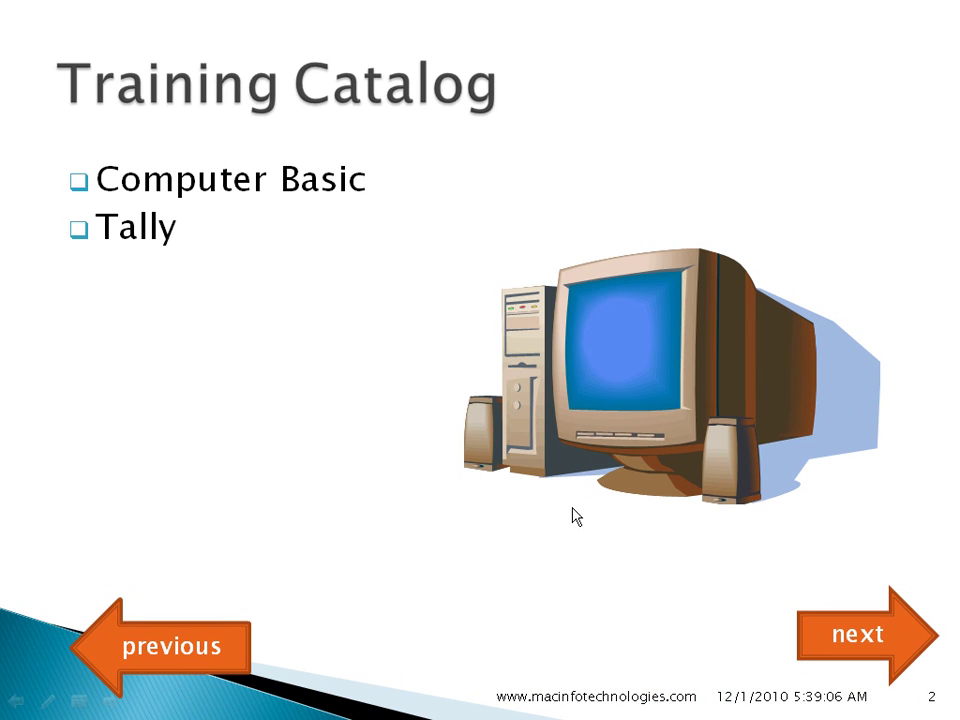
- Play from Contact Us through slide 7, click home to reach slide 1, then exit
key(Escape)
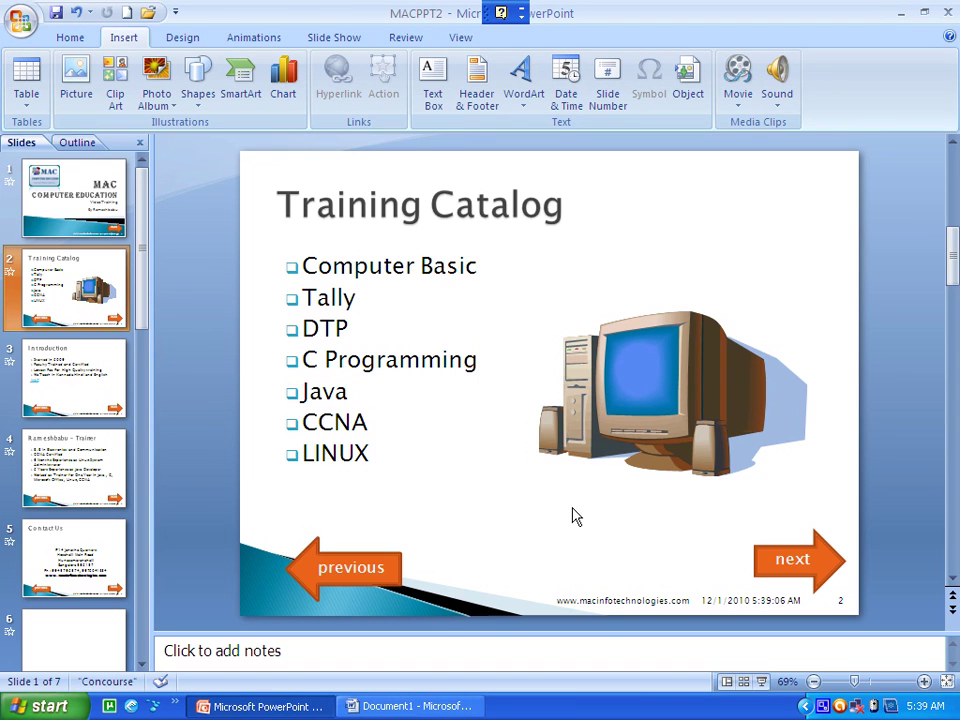
click(95, 540)
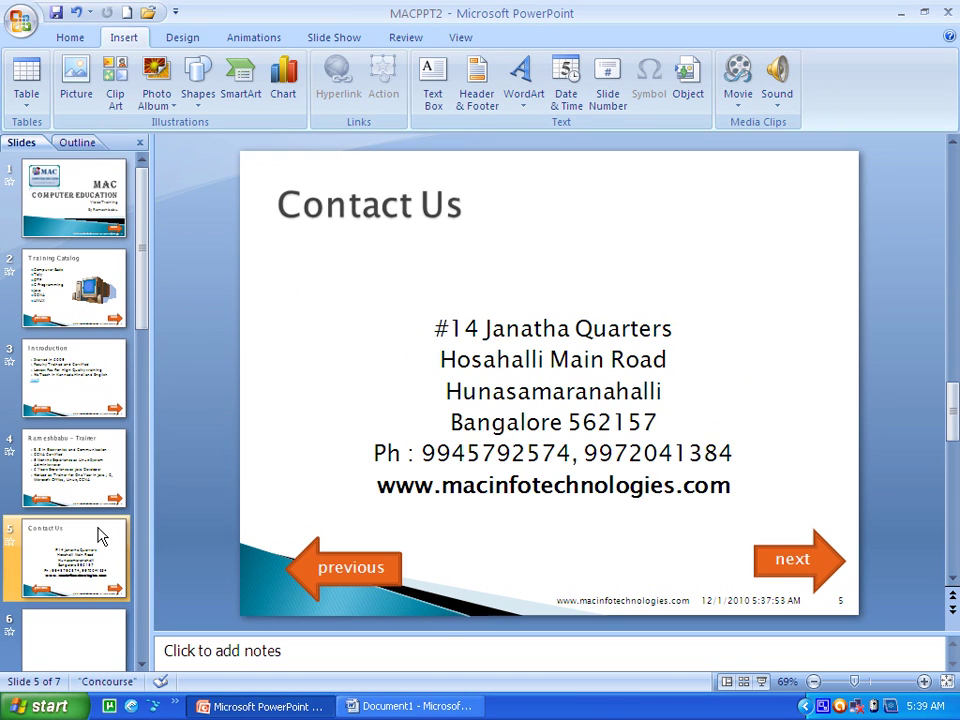
click(330, 37)
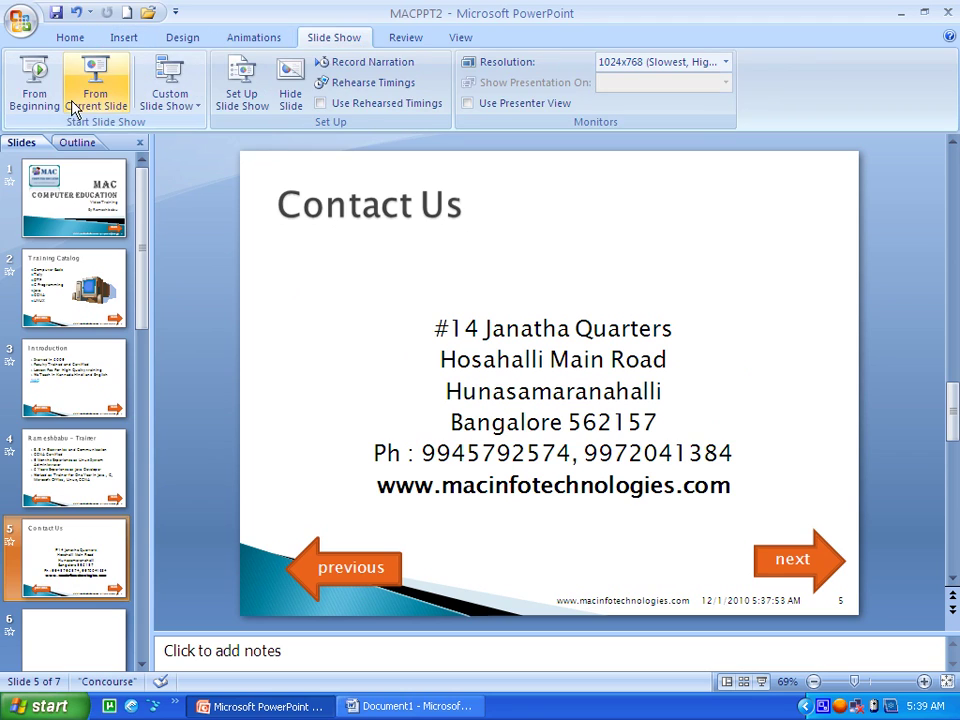
click(100, 105)
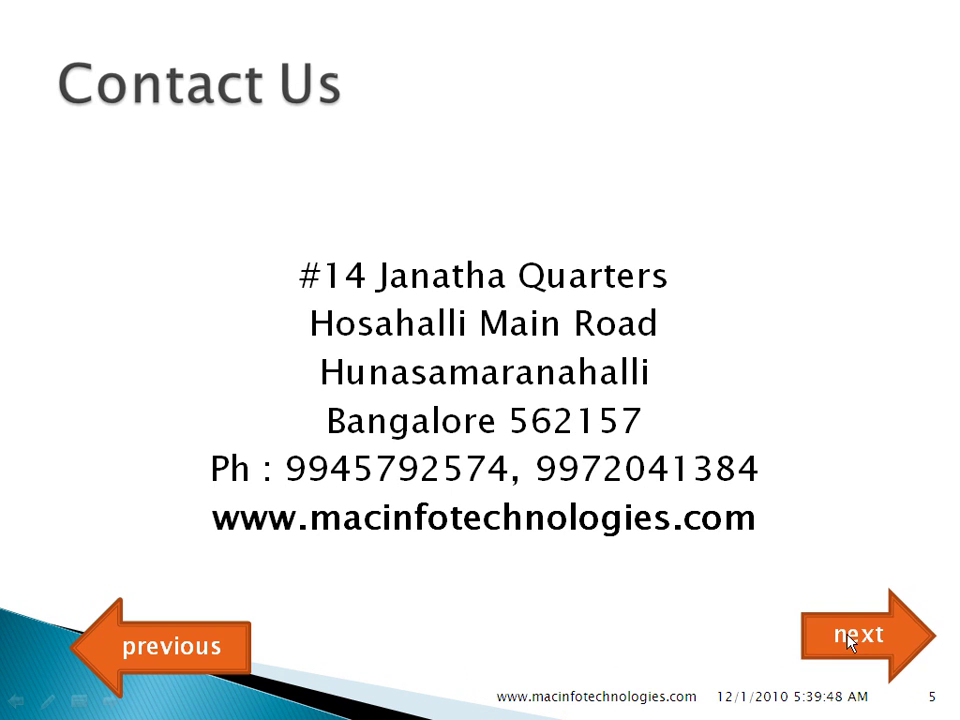
click(848, 638)
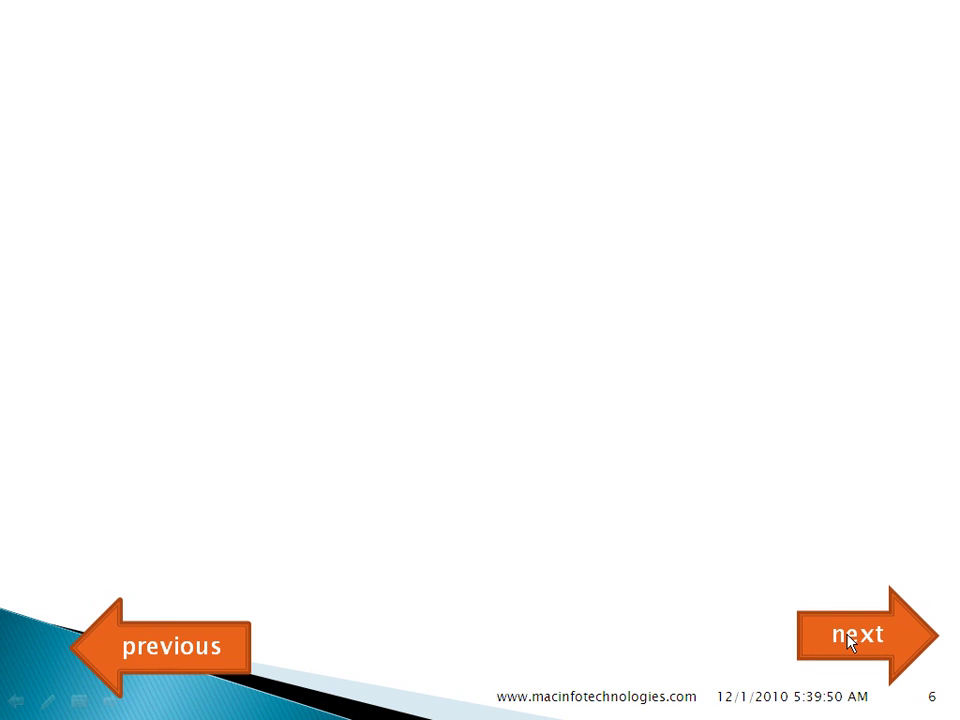
click(848, 638)
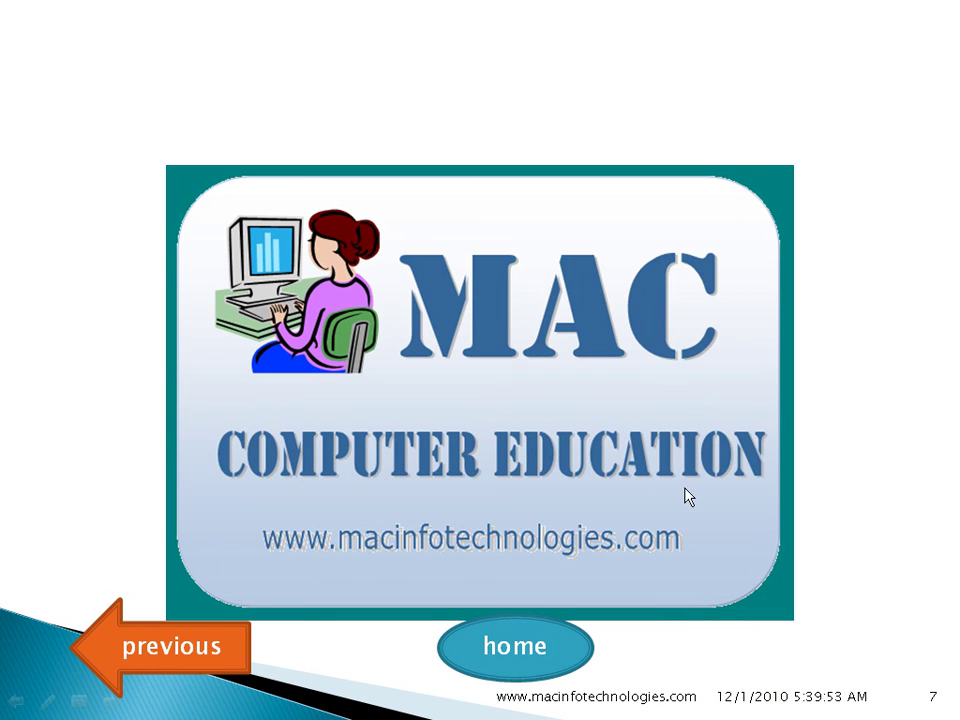
click(528, 648)
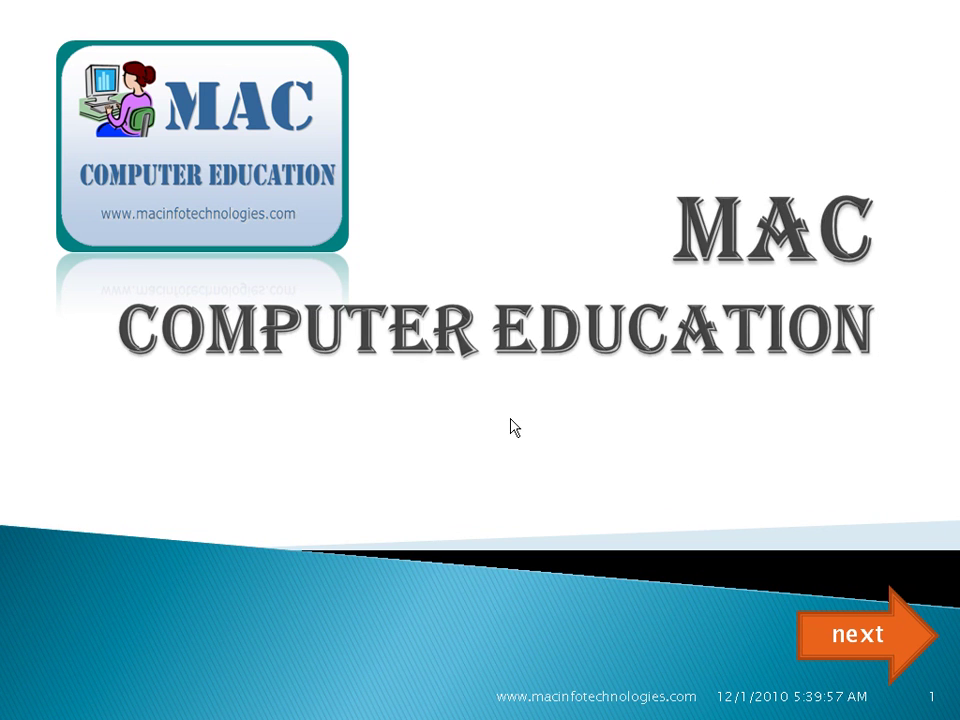
key(Escape)
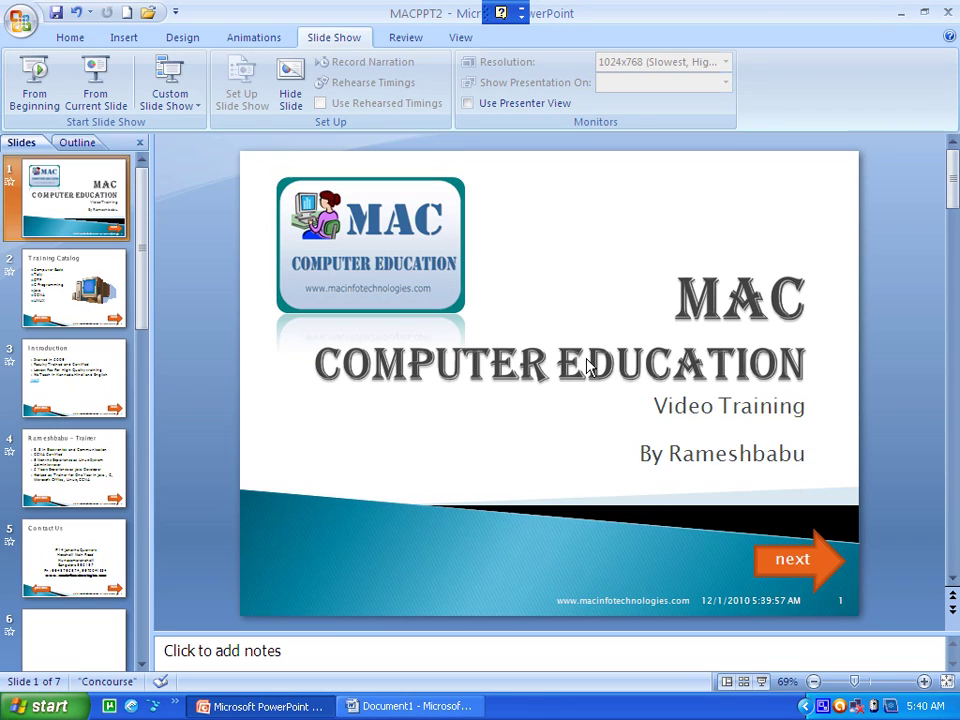
- Show the Insert Table grid over the title slide without inserting a table
click(124, 38)
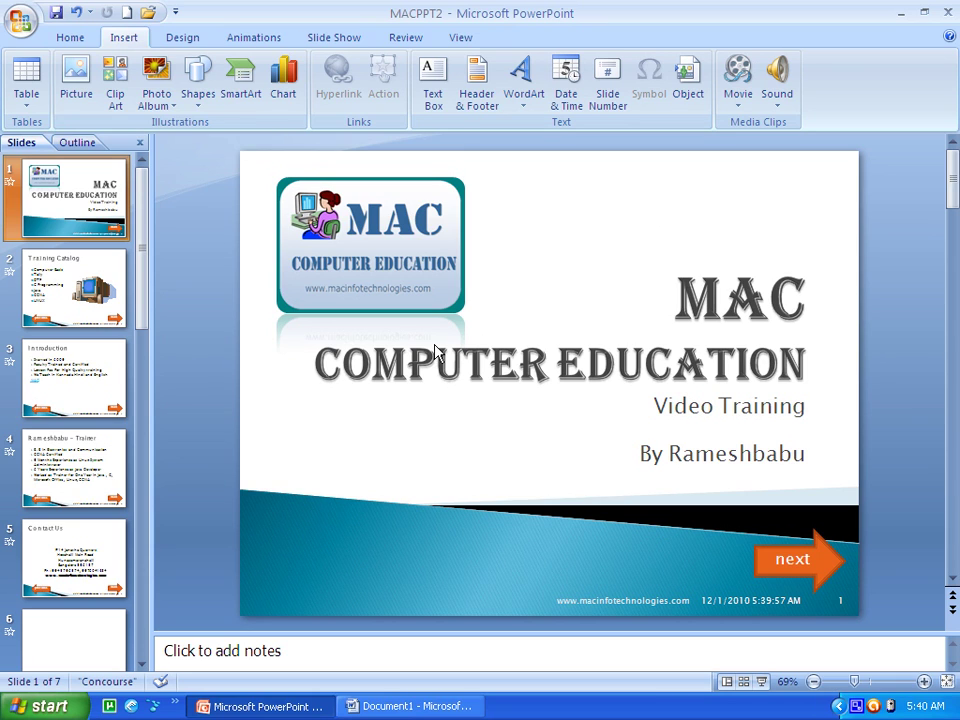
click(27, 98)
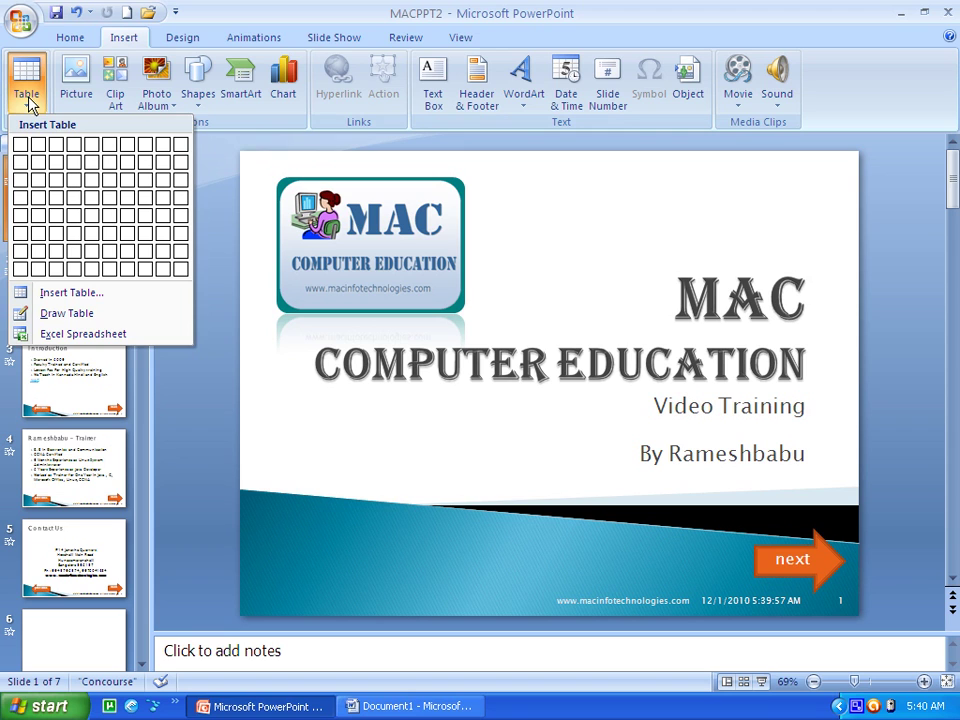
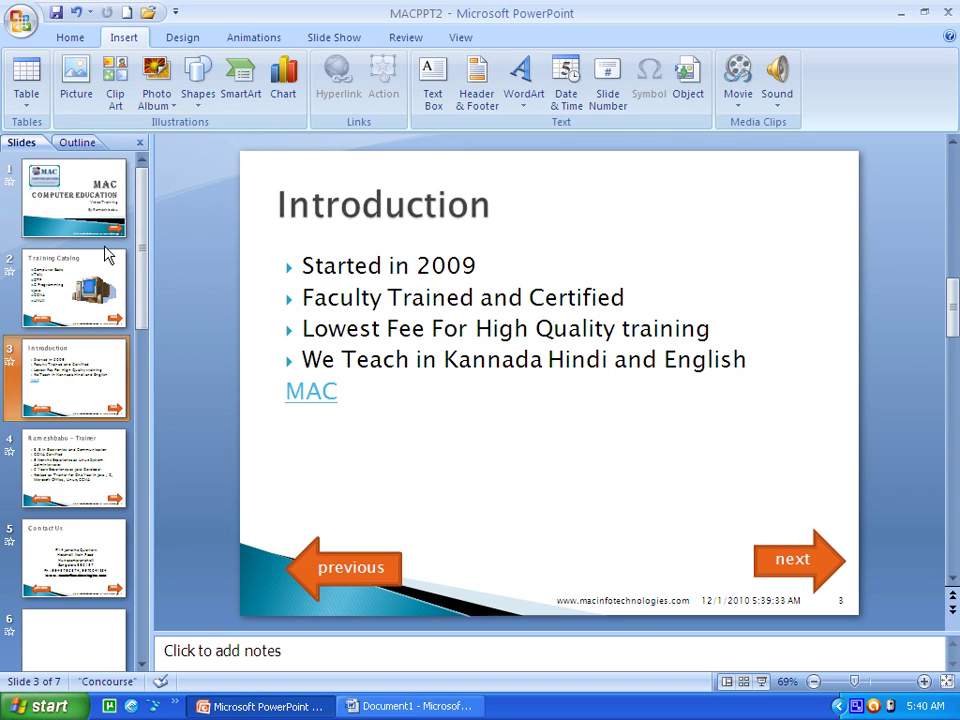
- On slide 6, insert a 5-column by 2-row table and apply the orange table style
click(64, 628)
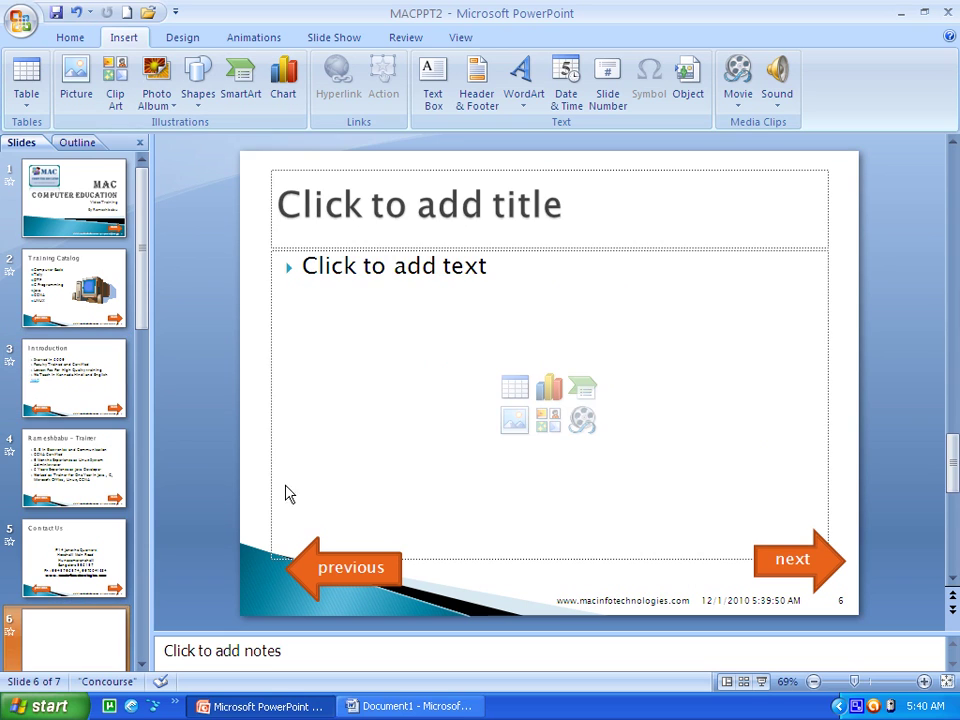
click(516, 389)
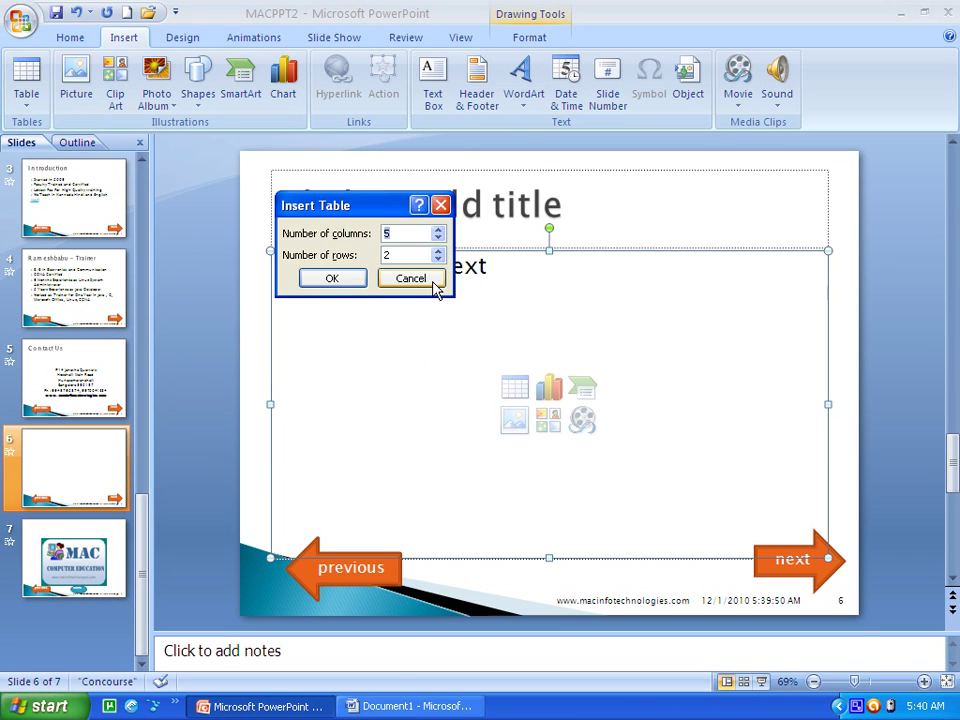
click(336, 279)
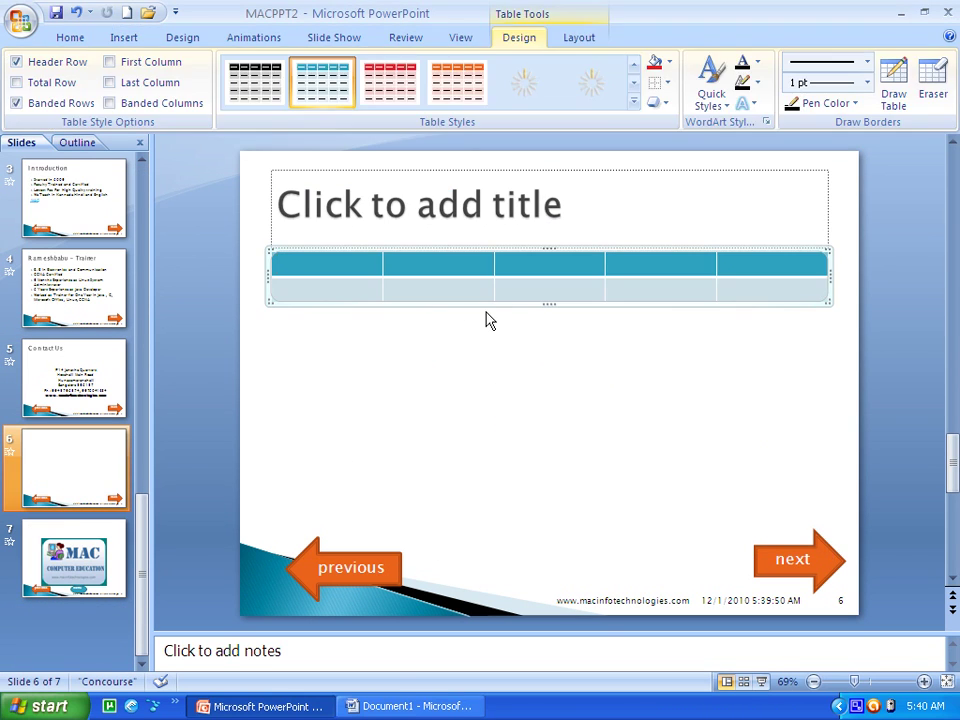
click(455, 85)
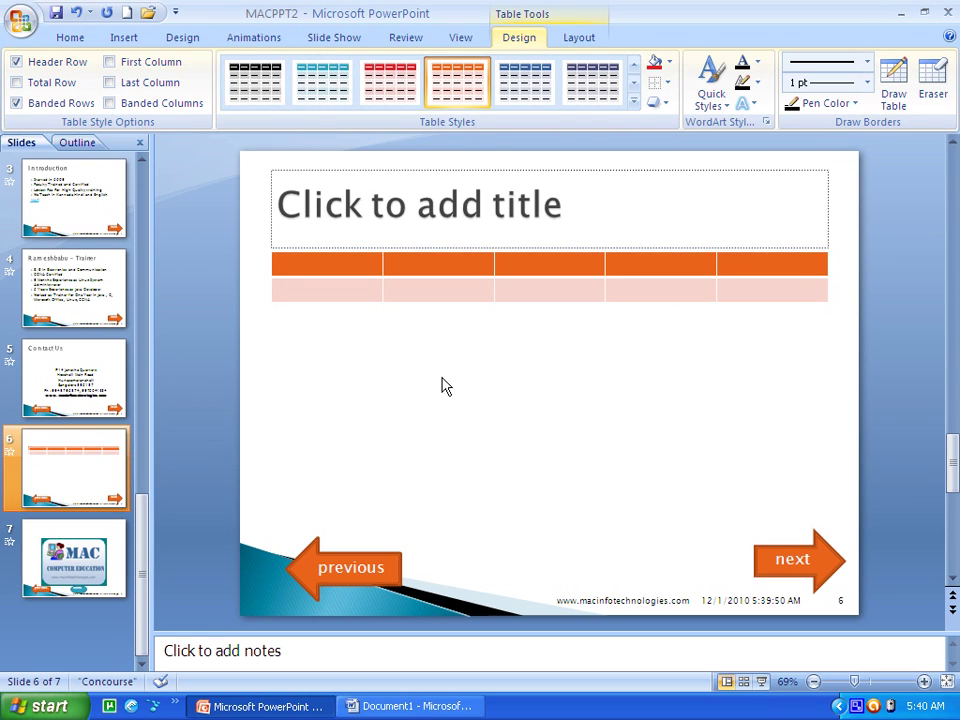
click(444, 387)
click(123, 37)
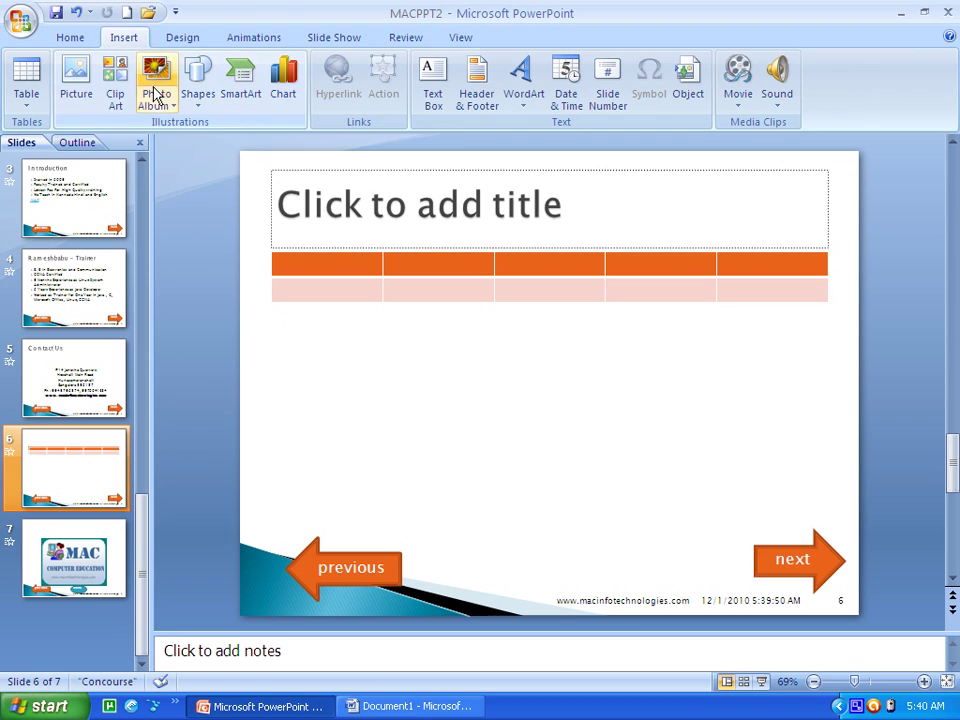
- Insert a 6x5 table, drag it below the orange table, and apply the red style
click(31, 94)
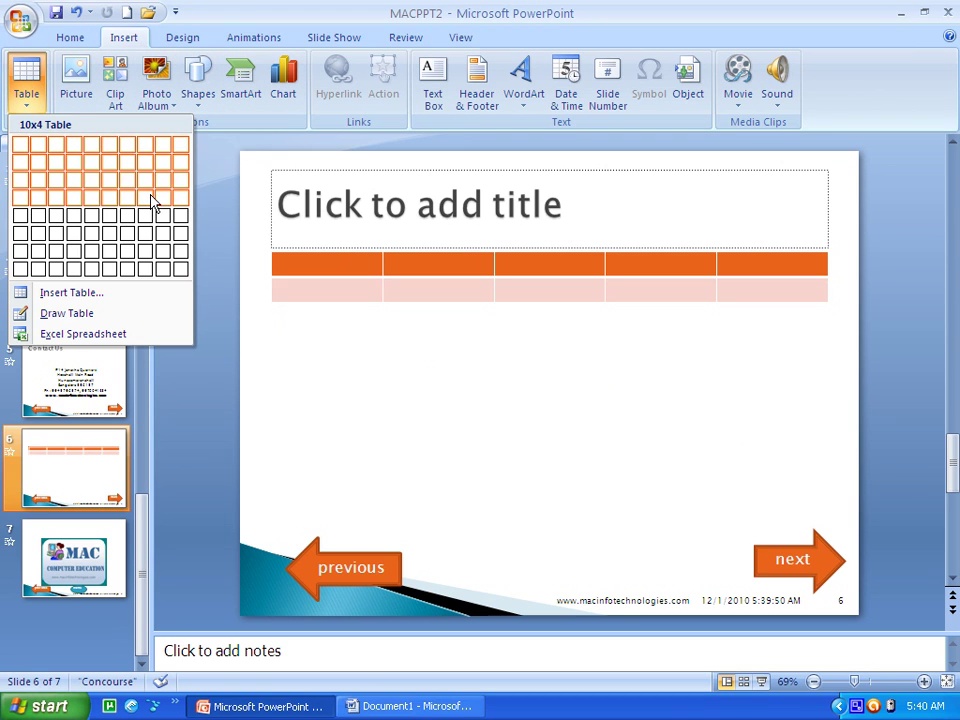
click(107, 218)
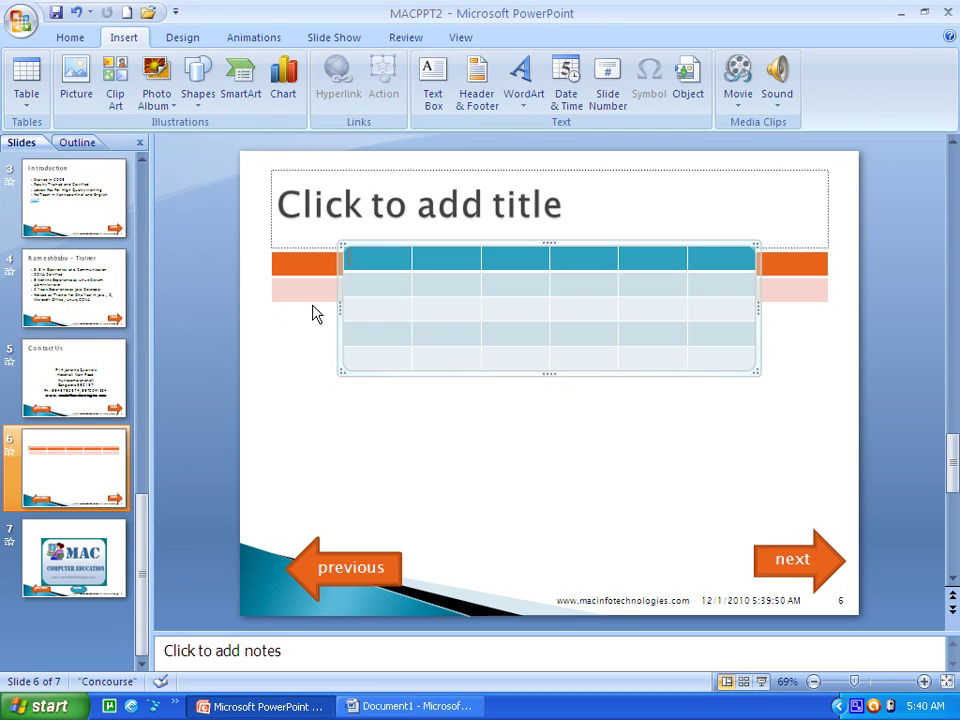
drag(530, 253, 503, 347)
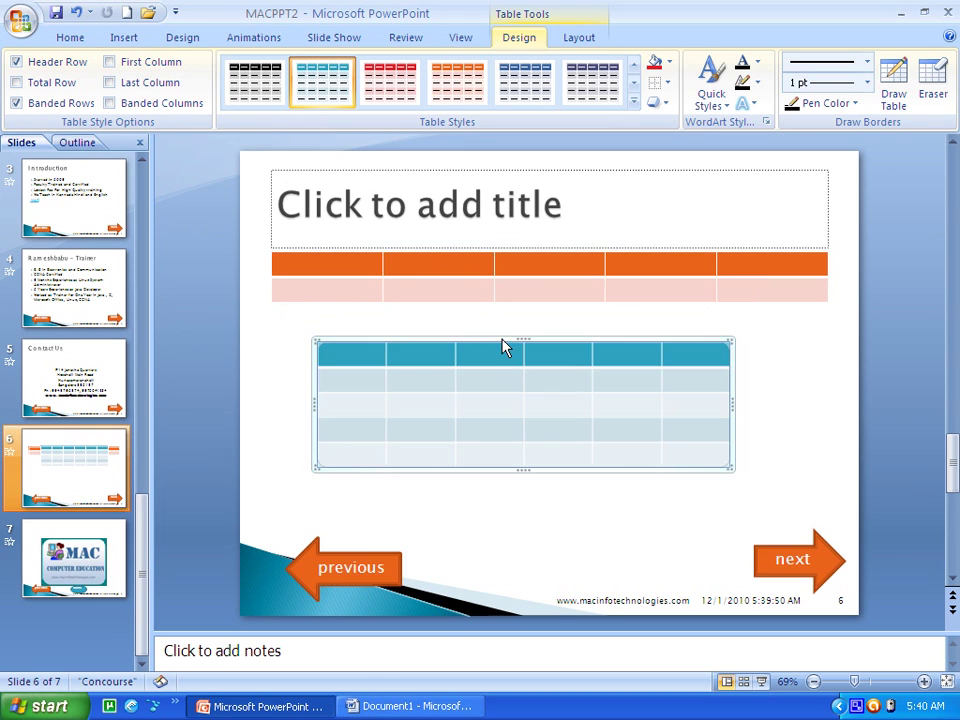
click(397, 90)
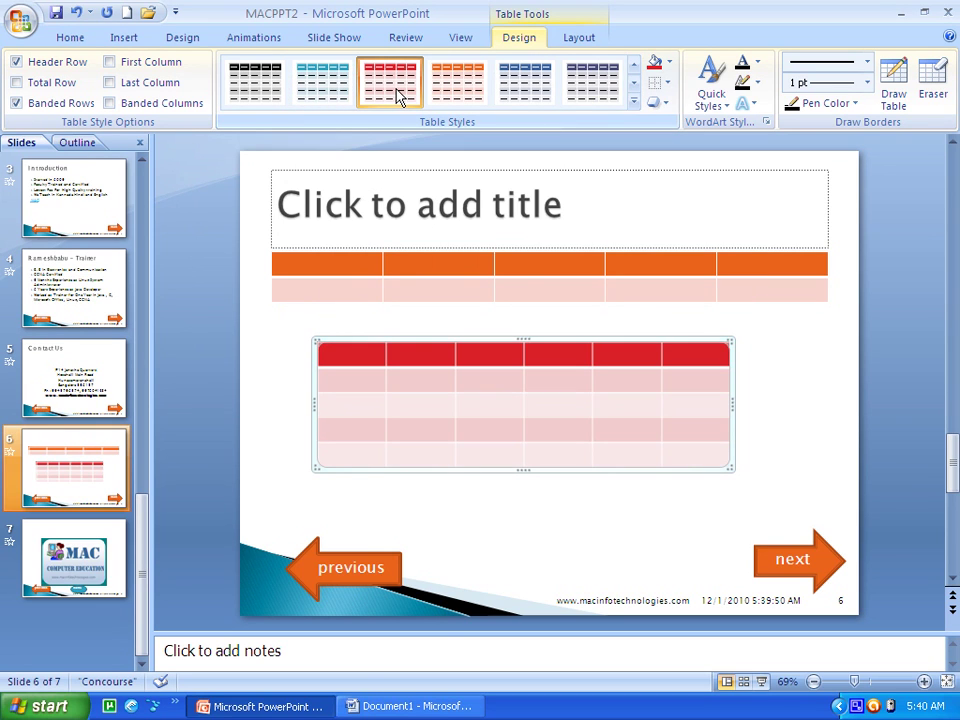
click(284, 357)
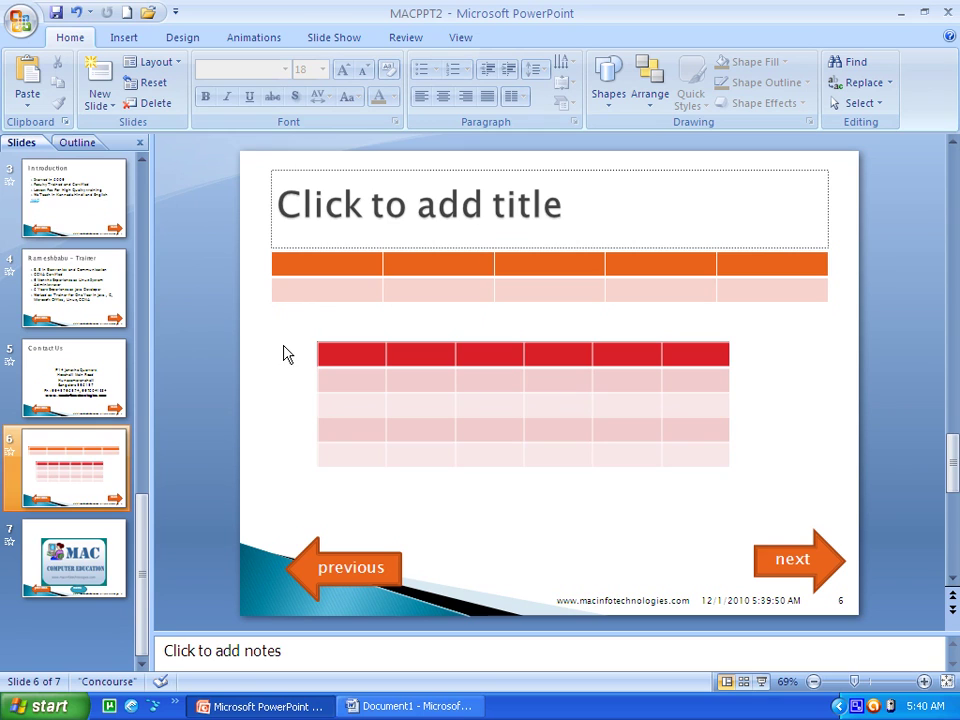
- Minimize the PowerPoint window to reveal the Word document with the 'Welcome' WordArt
click(130, 37)
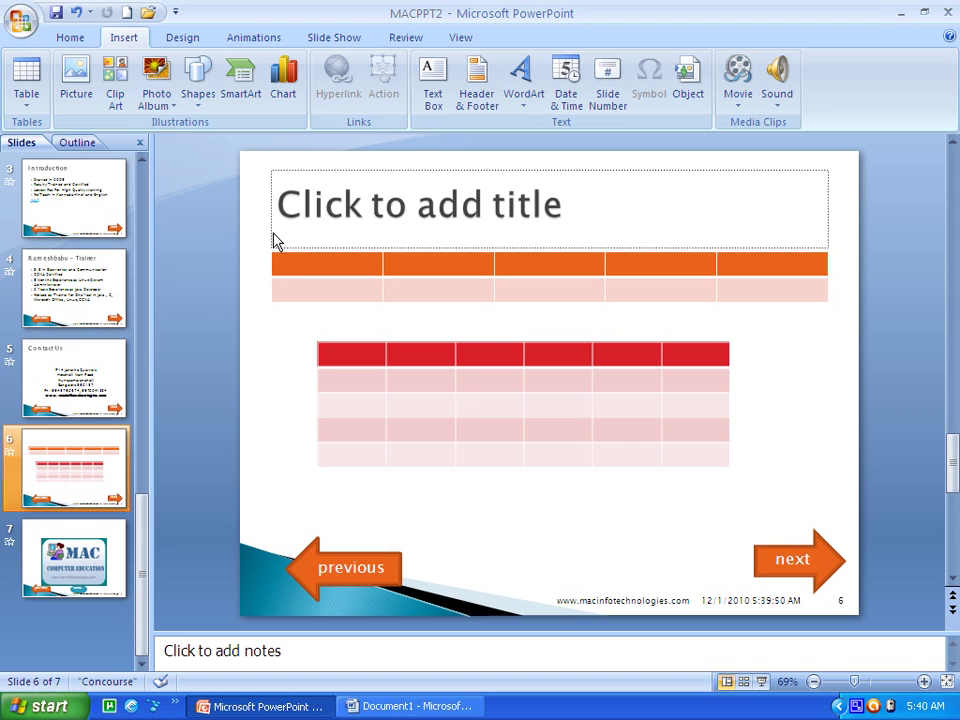
click(897, 13)
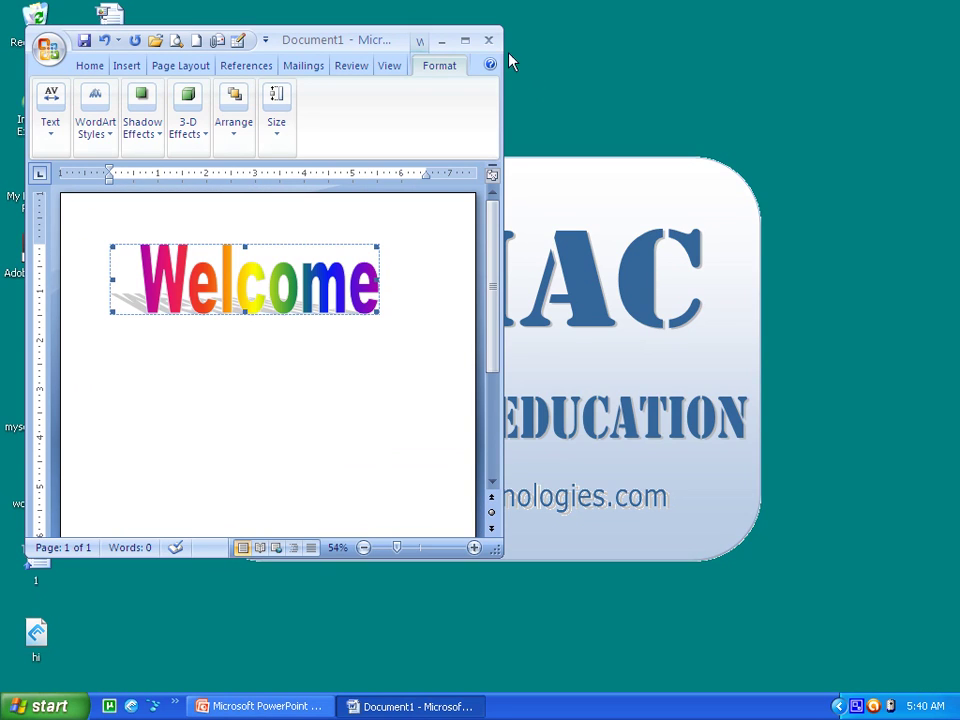